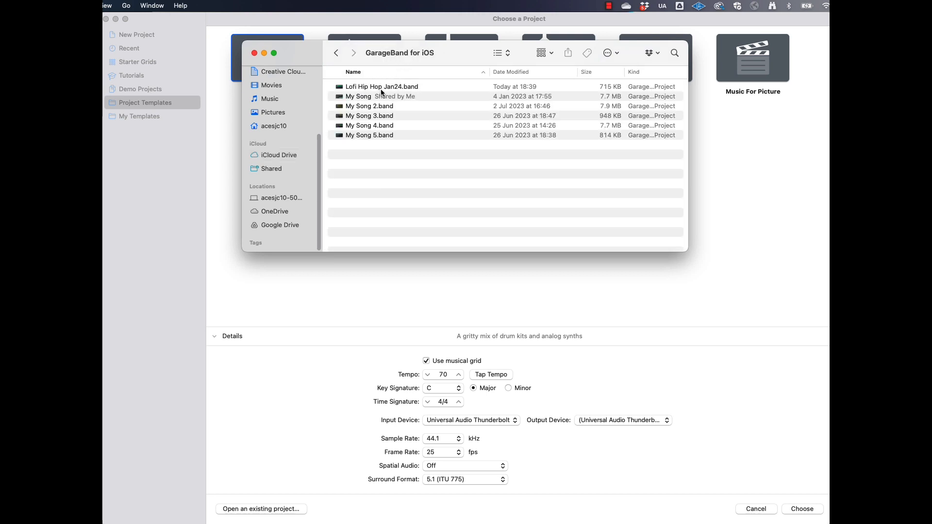
Open the Lofi Hip Hop Jan24.band project from the GarageBand for iOS folder with Logic Pro
click(382, 93)
right_click(357, 88)
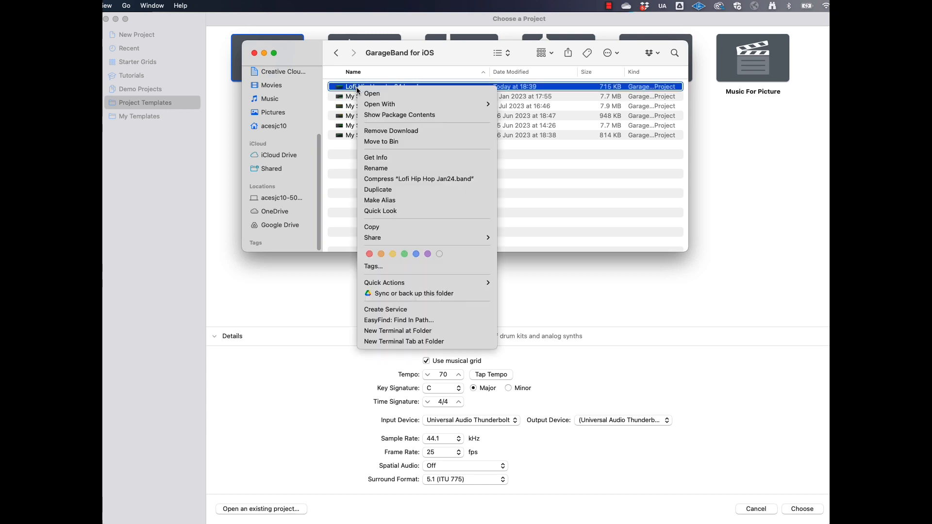
mouse_move(416, 108)
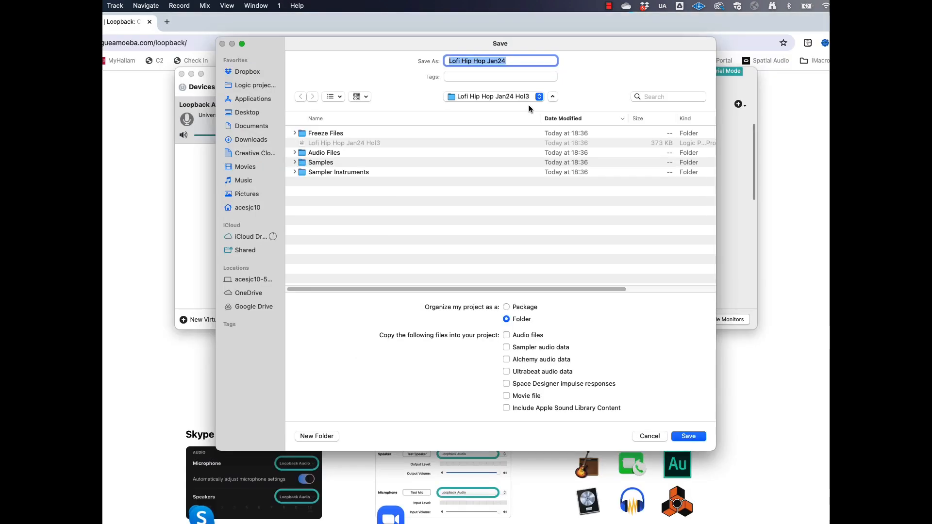
Save the project as Lofi Hip Hop Jan24 Hol4 in Logic projects, copying audio files plus Sampler, Alchemy and Ultrabeat audio data
text(4 Hol4)
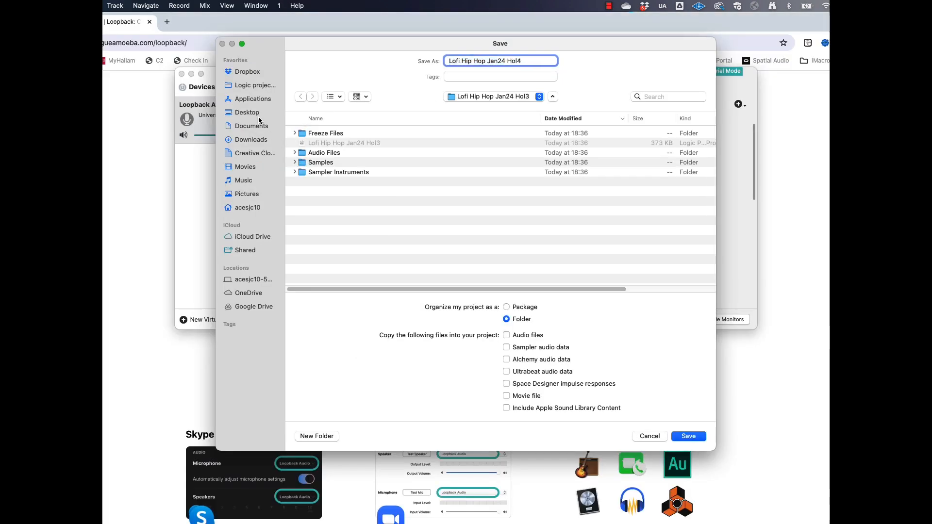
click(457, 97)
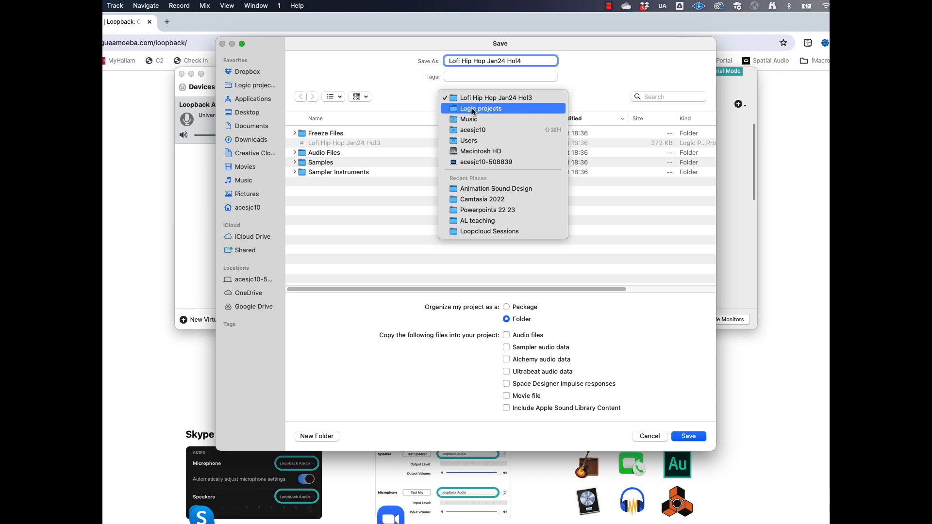
click(473, 110)
click(506, 360)
click(506, 372)
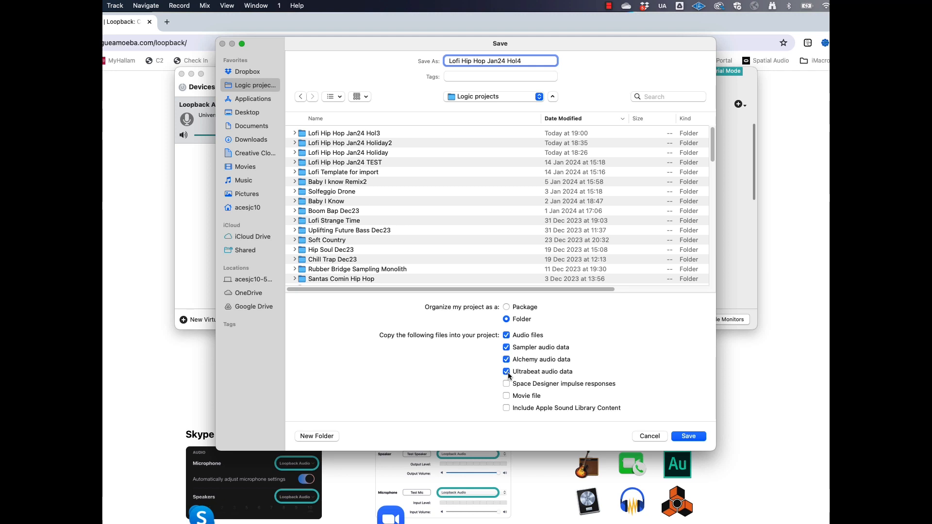
key(Return)
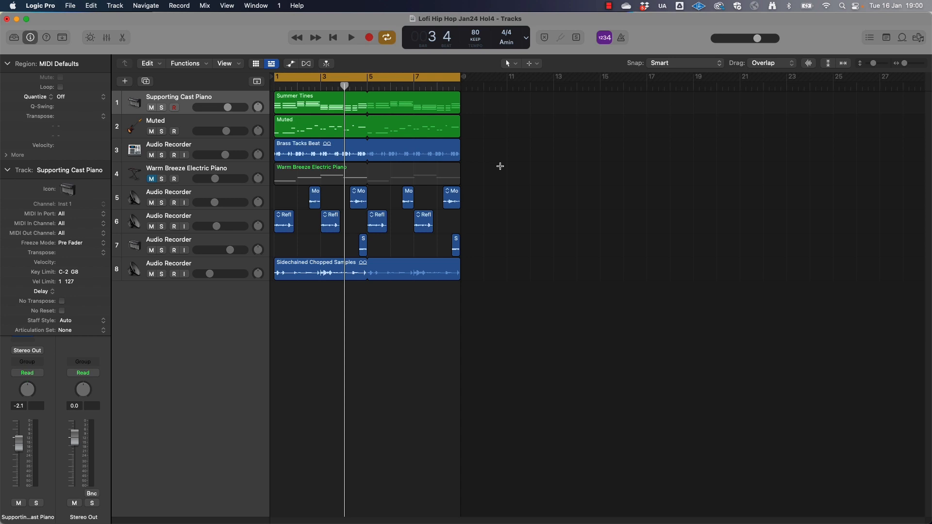
Fit the whole arrangement in the Tracks area and play it back with all tracks, stopping around bar 5
key(x)
key(x)
key(z)
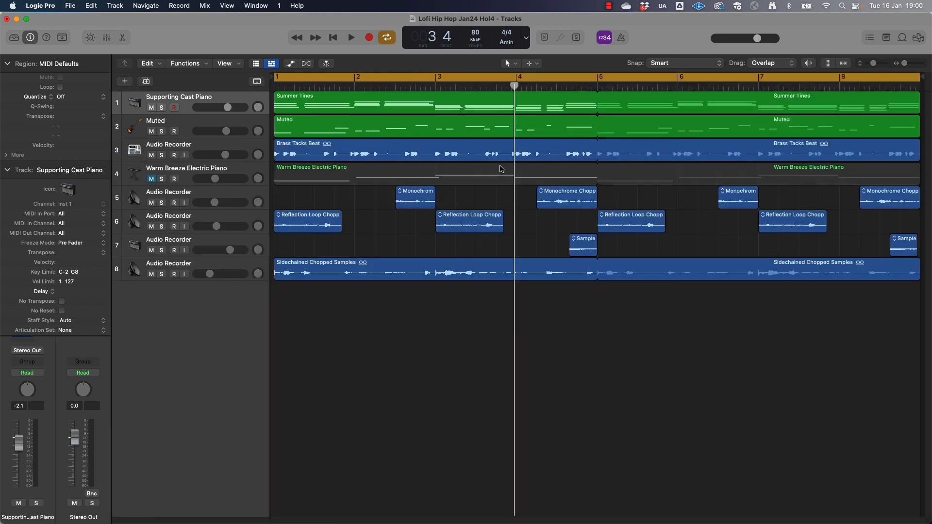
key(space)
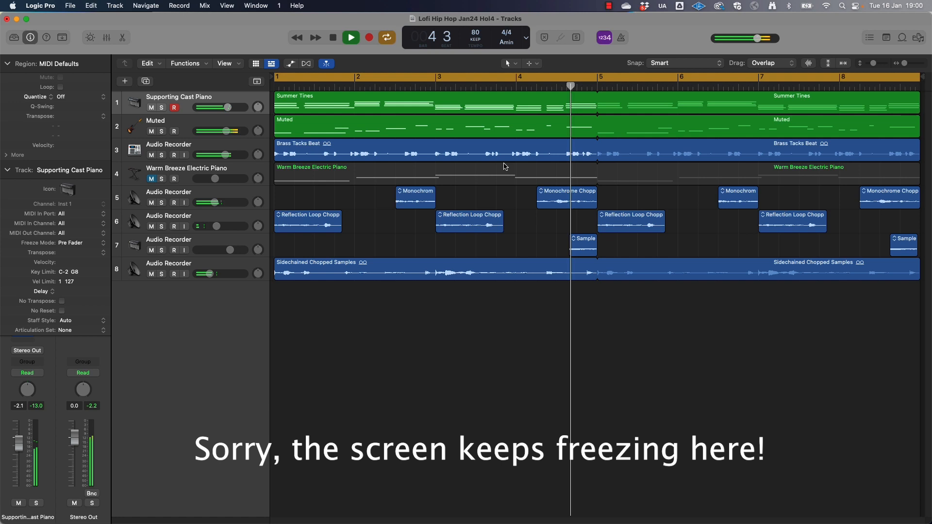
key(space)
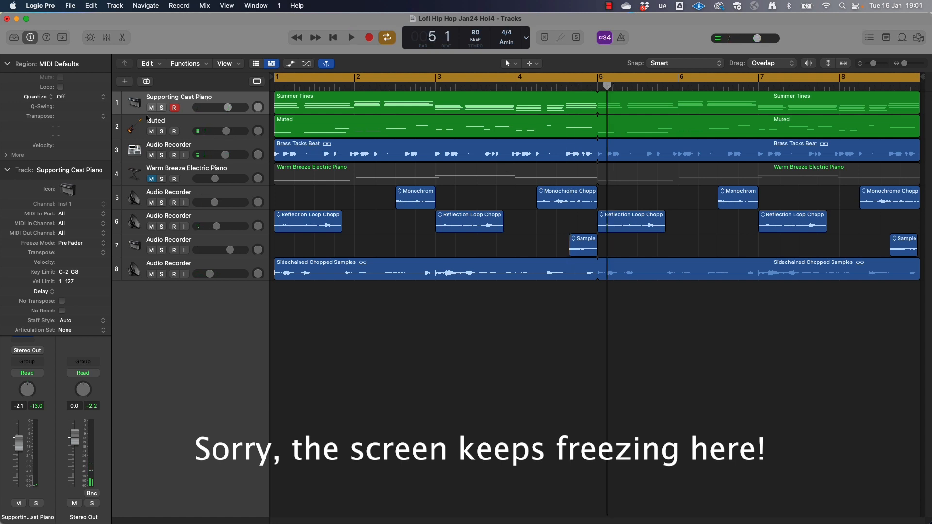
Disarm recording on the Supporting Cast Piano track and play it soloed from the start of the project
click(175, 108)
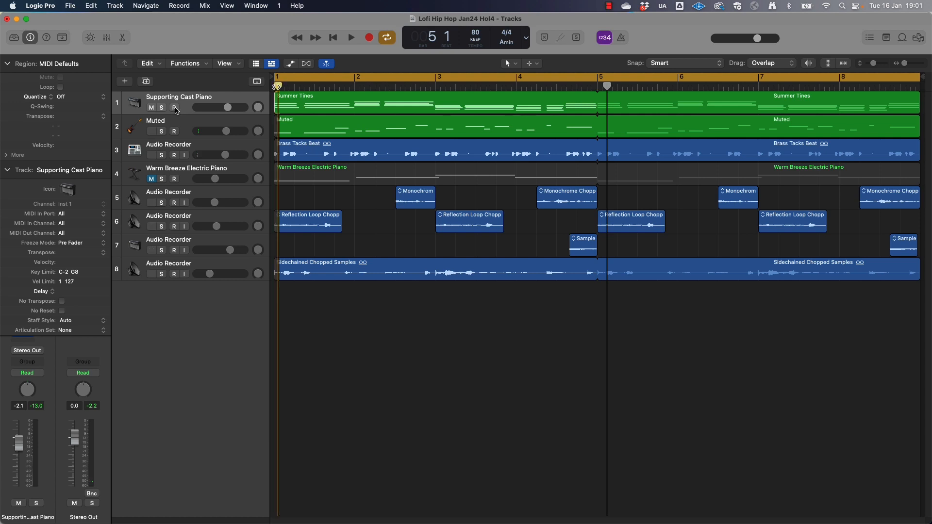
key(Return)
key(space)
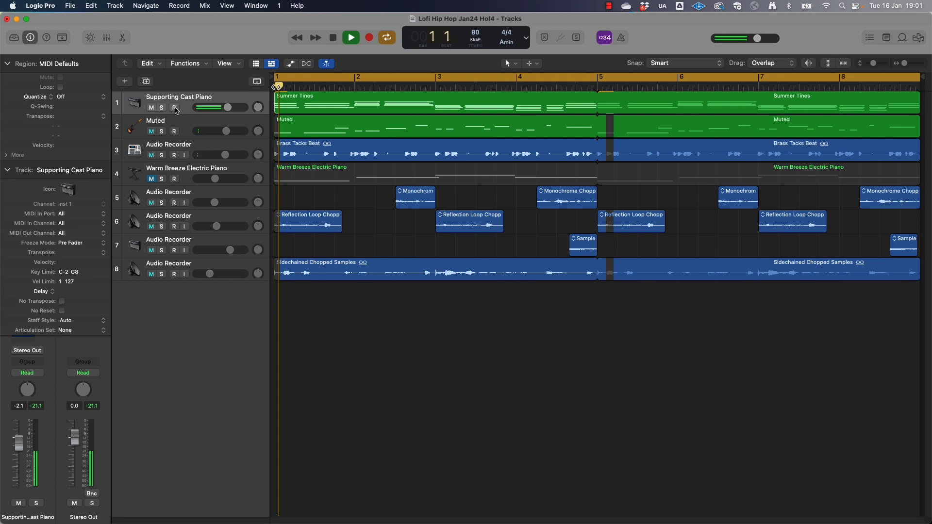
click(162, 108)
key(space)
Switch the solo from Supporting Cast Piano to the Muted track to hear it alone, and clear its solo
click(162, 132)
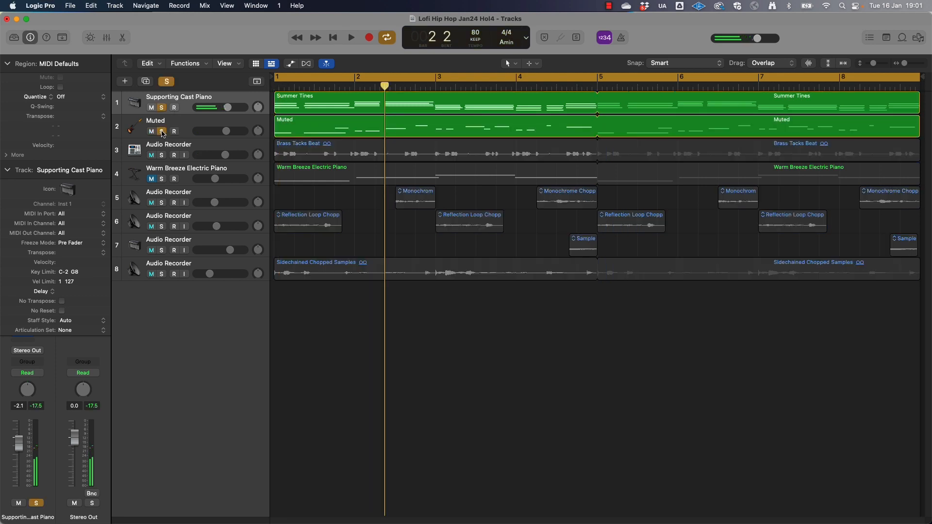
click(162, 109)
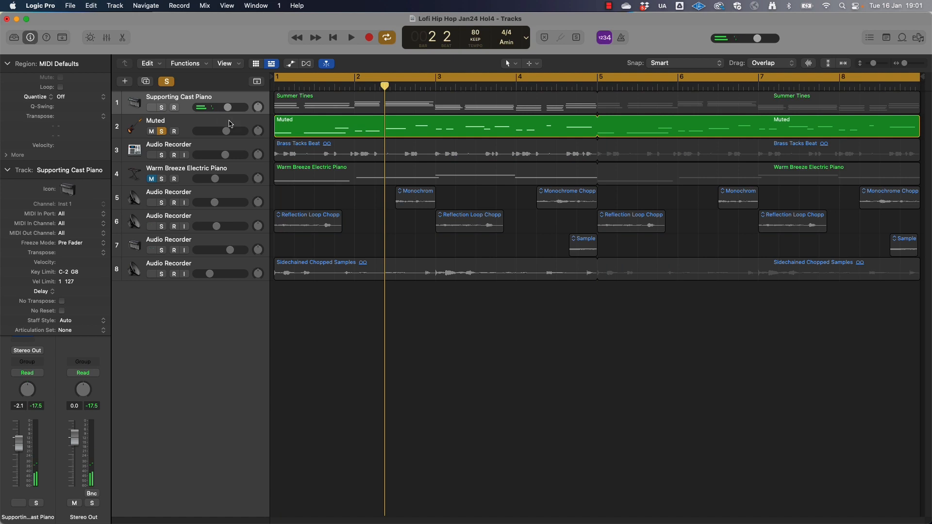
click(163, 132)
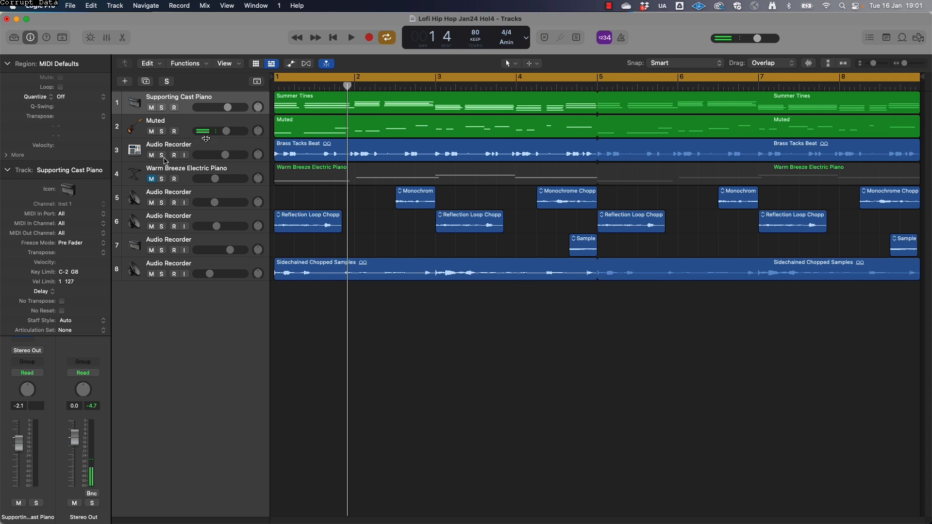
Audition the Brass Tacks Beat track alone, followed by the four chopped-sample tracks 5 to 8 soloed together
click(162, 155)
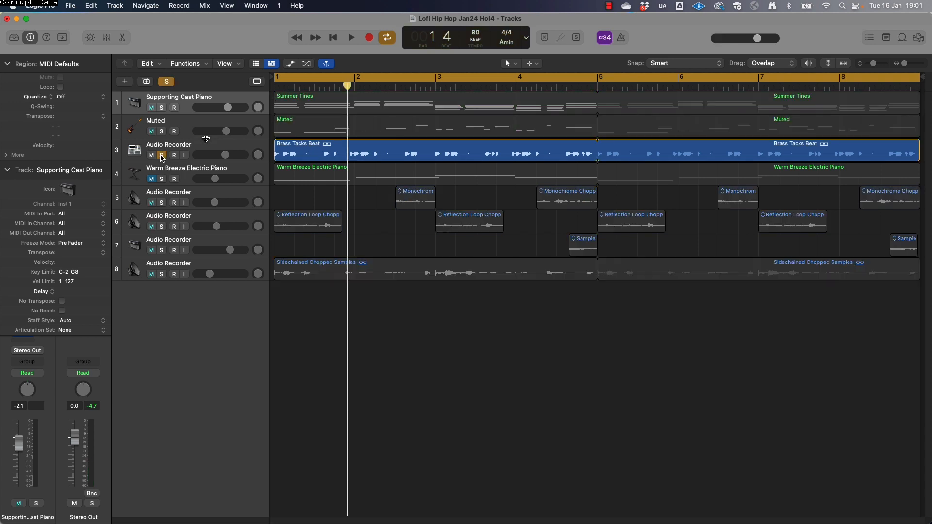
drag(161, 203, 162, 274)
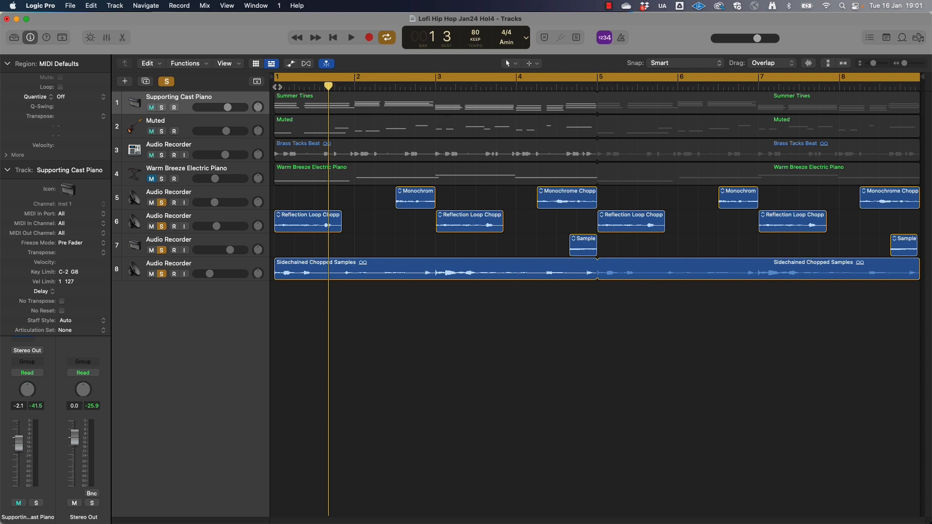
key(space)
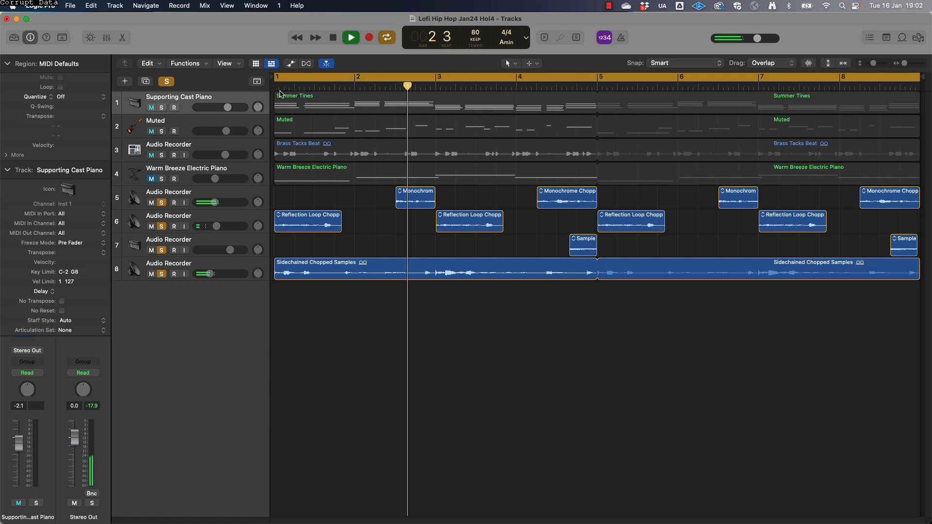
key(space)
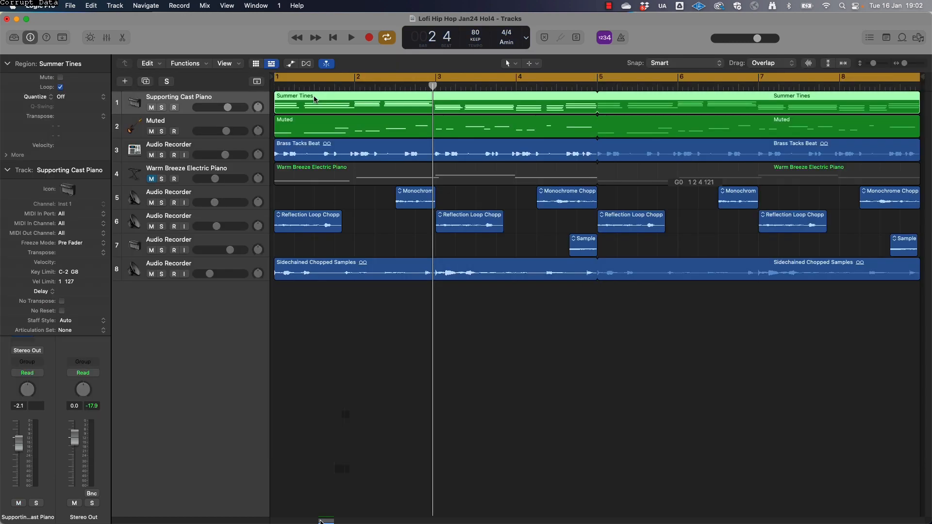
Examine the Summer Tines region's notes in the Piano Roll while playing the Supporting Cast Piano track soloed, and close the editor
key(p)
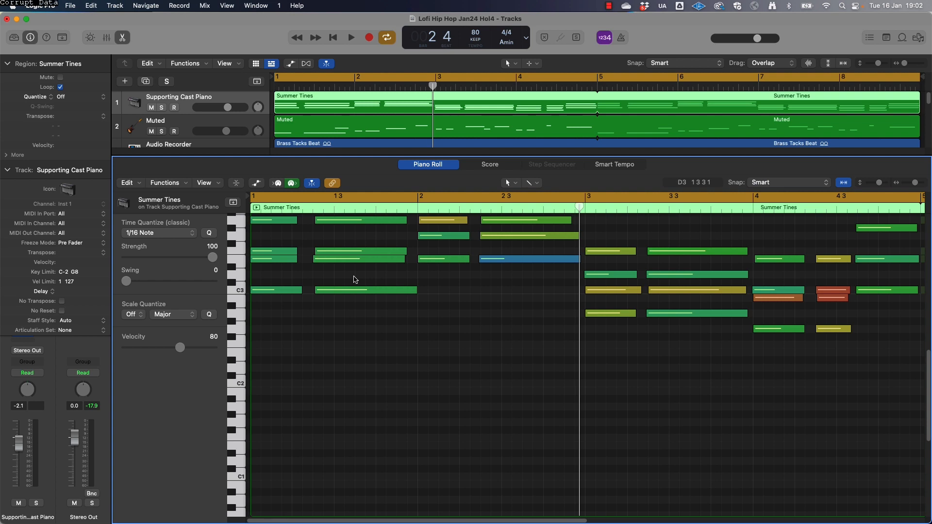
click(162, 107)
key(space)
key(space)
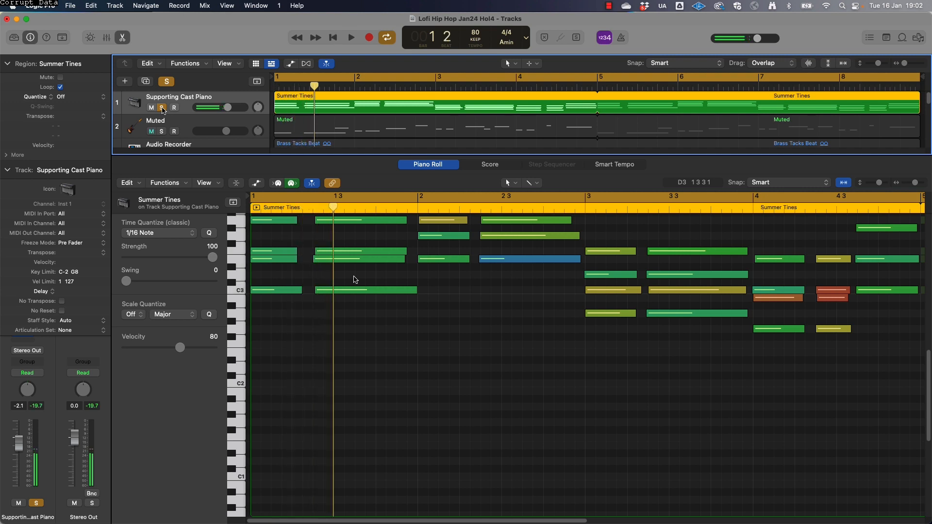
key(p)
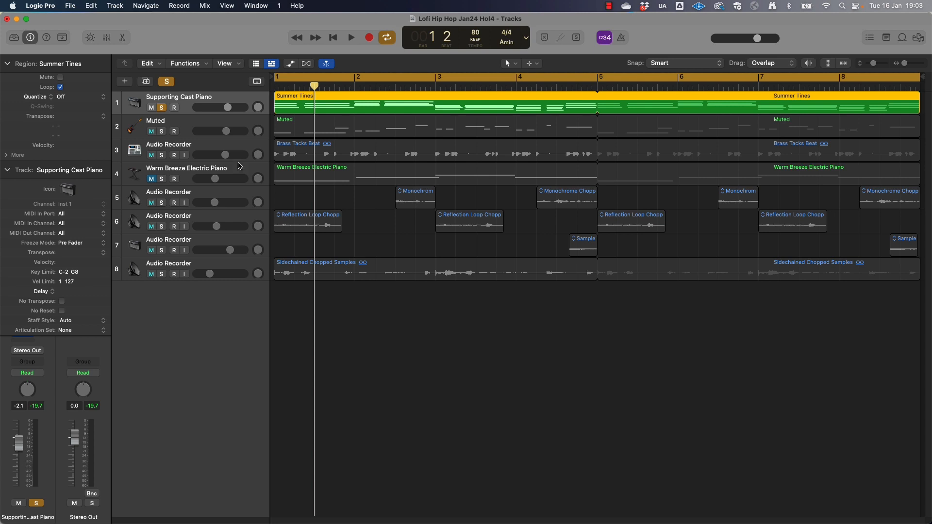
Clear the Supporting Cast Piano solo and audition the Brass Tacks Beat track on its own
key(s)
key(Down)
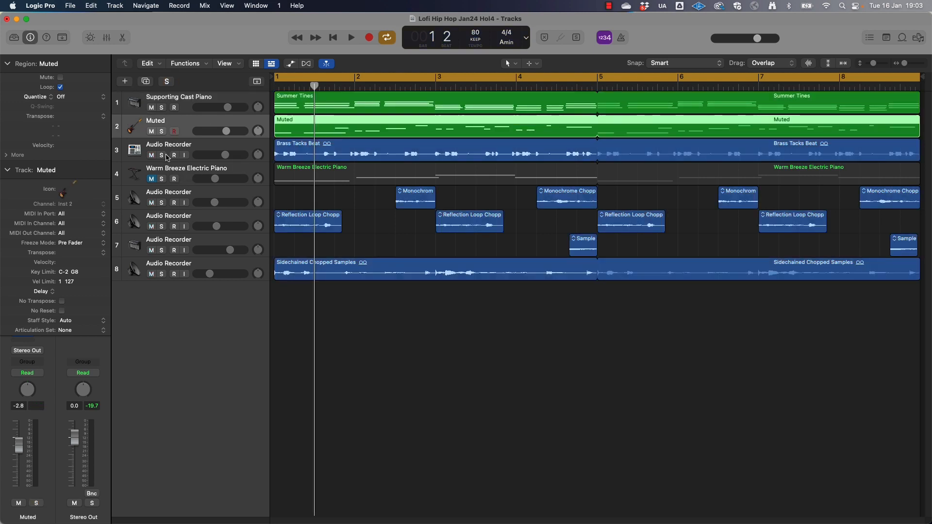
click(165, 156)
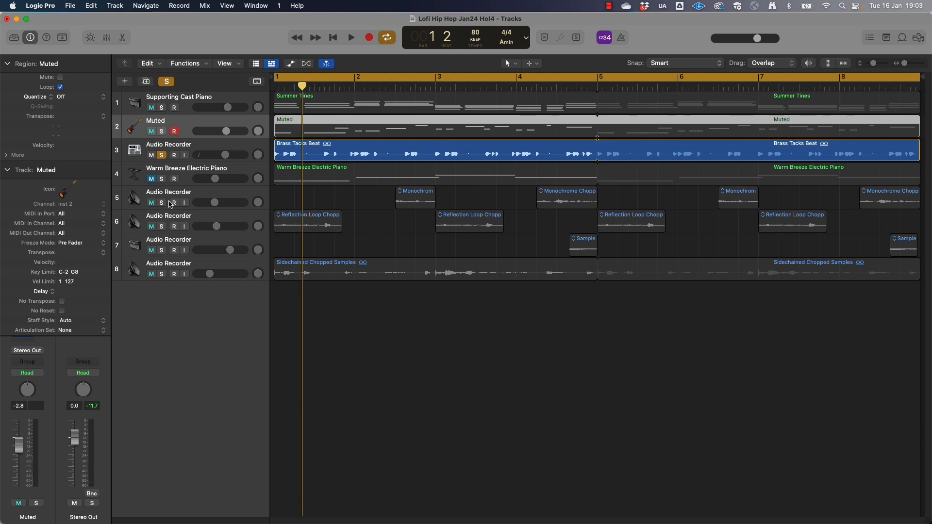
Solo the Monochrome Chopped Samples track 5 and move the playhead across its first region in bar 2
alt+click(164, 202)
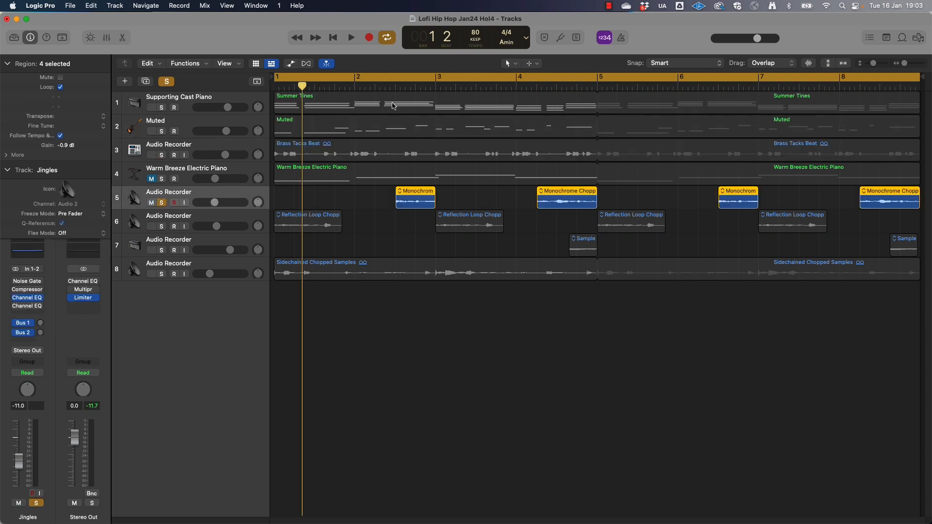
click(385, 80)
drag(391, 84, 391, 85)
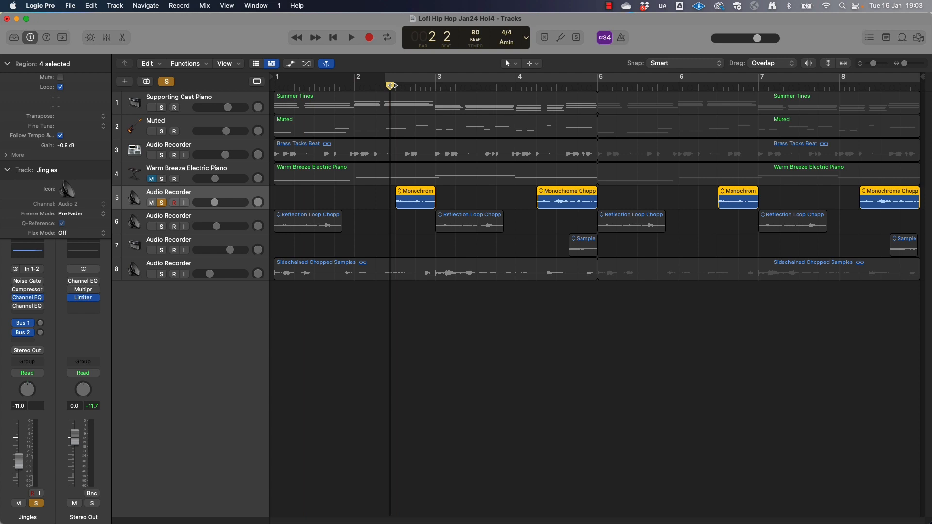
drag(391, 86, 449, 85)
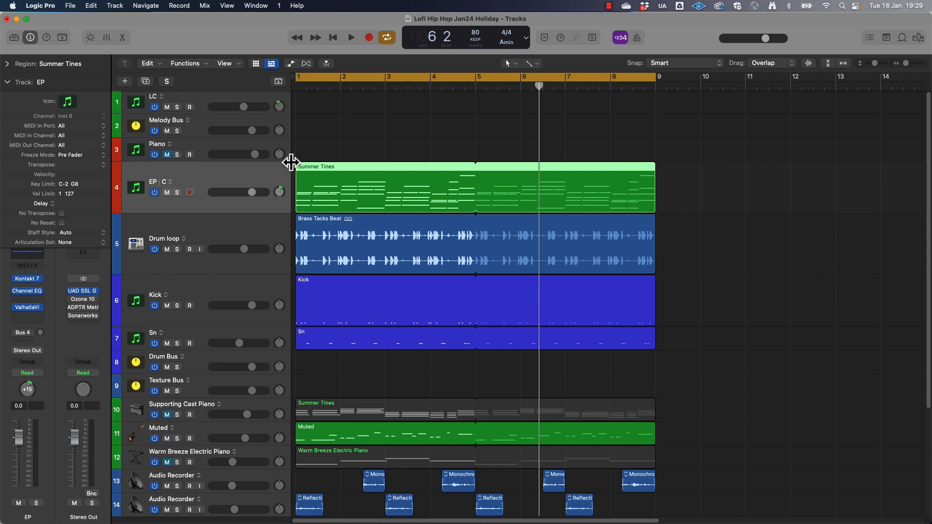
In the Lofi Hip Hop Jan24 Holiday project, open the EP track's Summer Tines region in a taller editor, zoomed out
double_click(325, 167)
drag(500, 197, 503, 96)
key(super+Left)
key(super+Left)
key(super+Left)
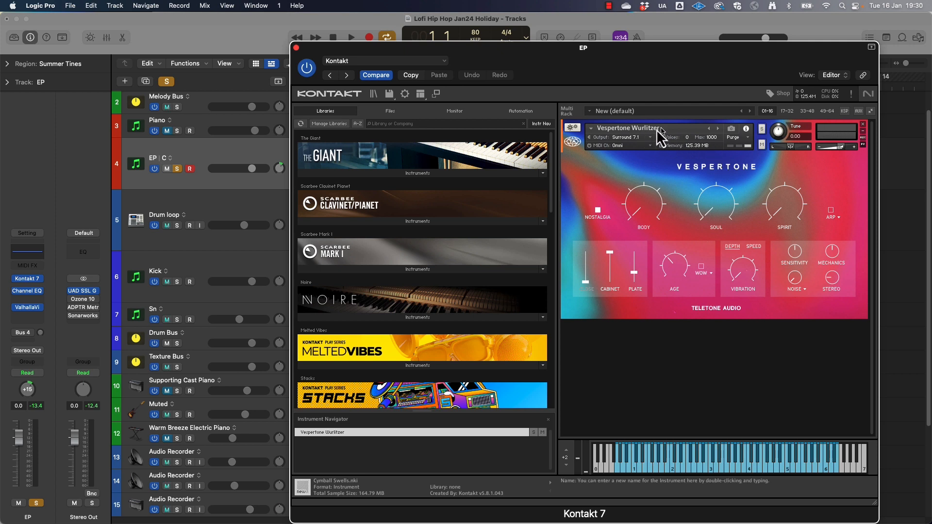
Close the EP track's Kontakt instrument, play the track soloed, and inspect its ValhallaVintageVerb reverb settings
click(296, 47)
key(space)
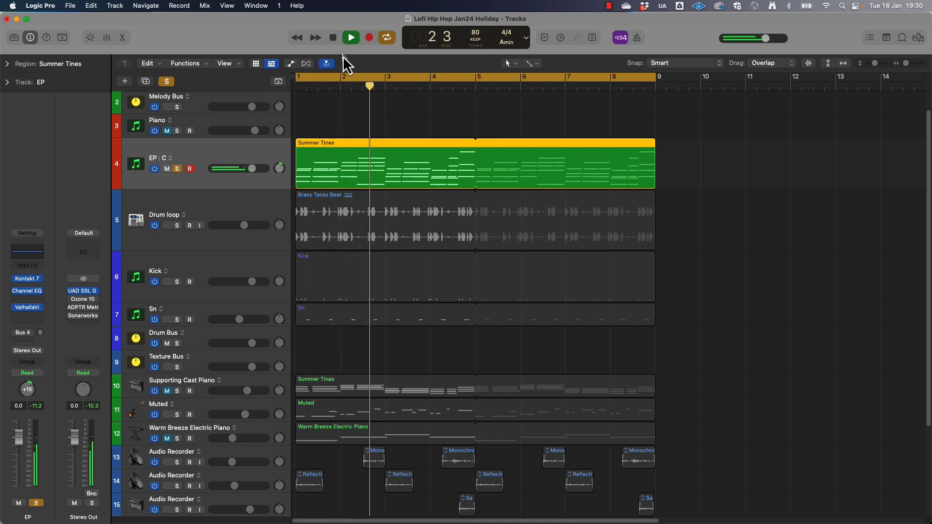
key(space)
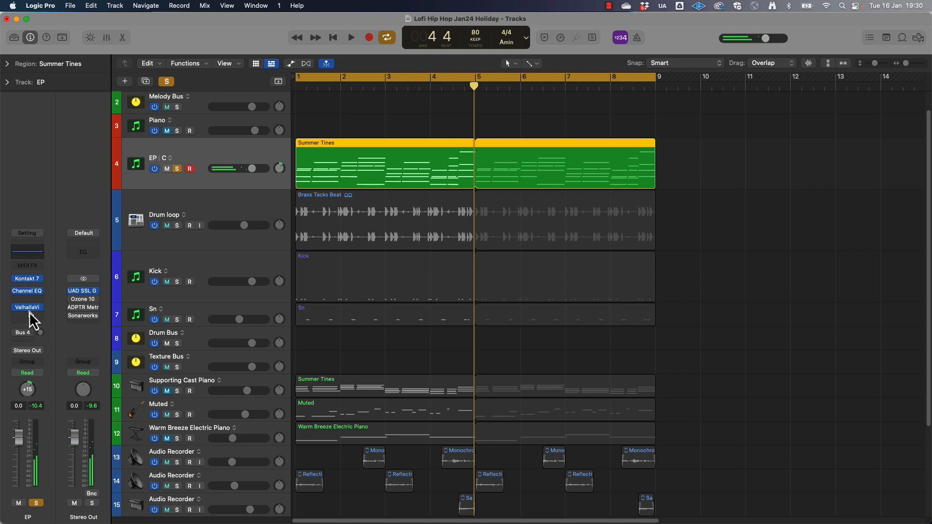
click(29, 312)
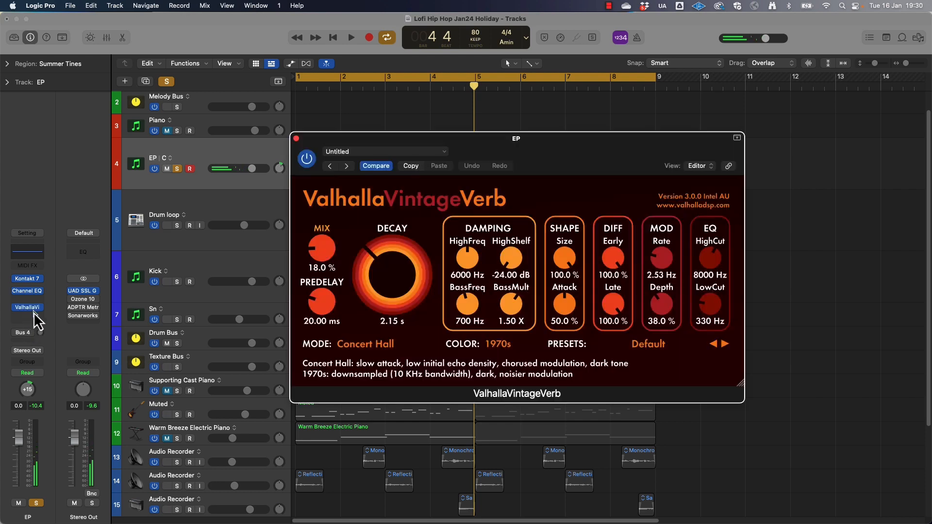
click(297, 140)
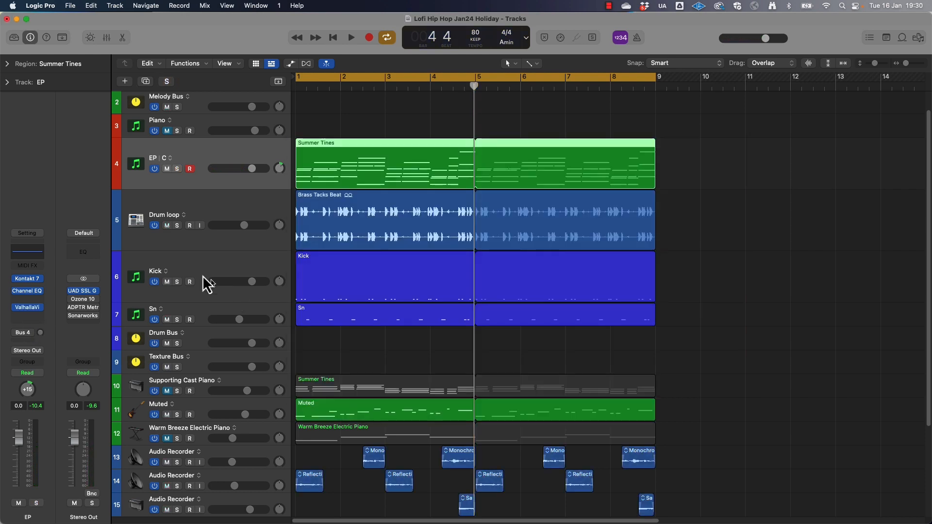
Play the Kick, Sn and Drum loop tracks soloed together from the start, and close the Kick track's Kontakt instrument
click(178, 282)
click(177, 319)
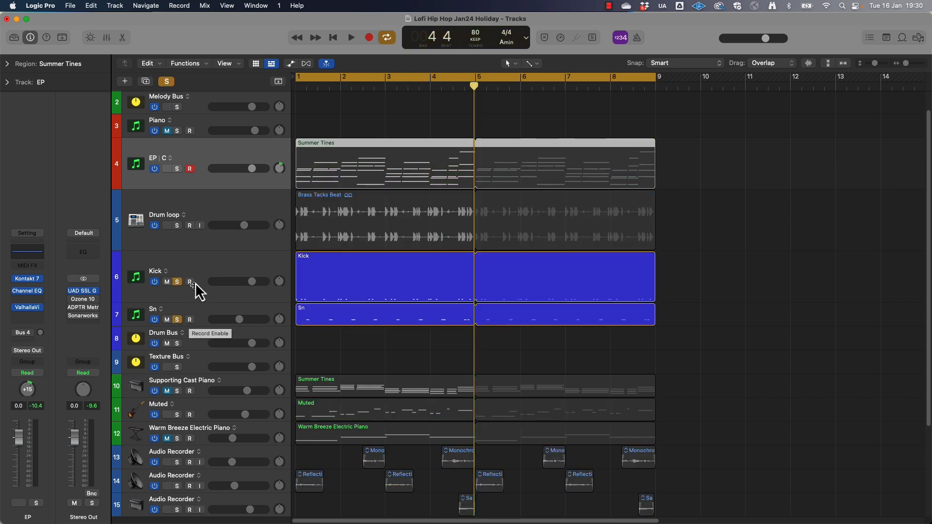
click(178, 226)
key(Return)
key(space)
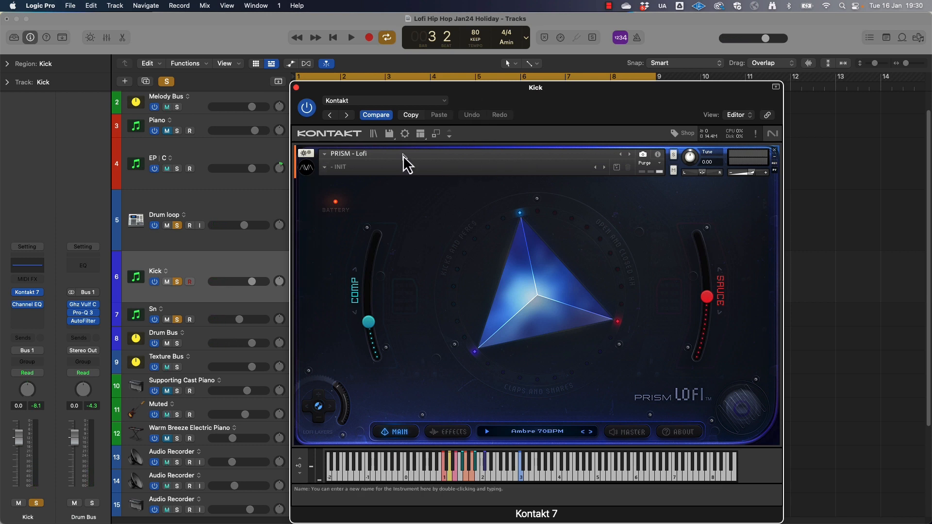
click(296, 88)
Place the playhead at bar 2 beat 4 and examine the soloed Monochrome Chopped Samples regions up close
scroll(345, 147, down, 5)
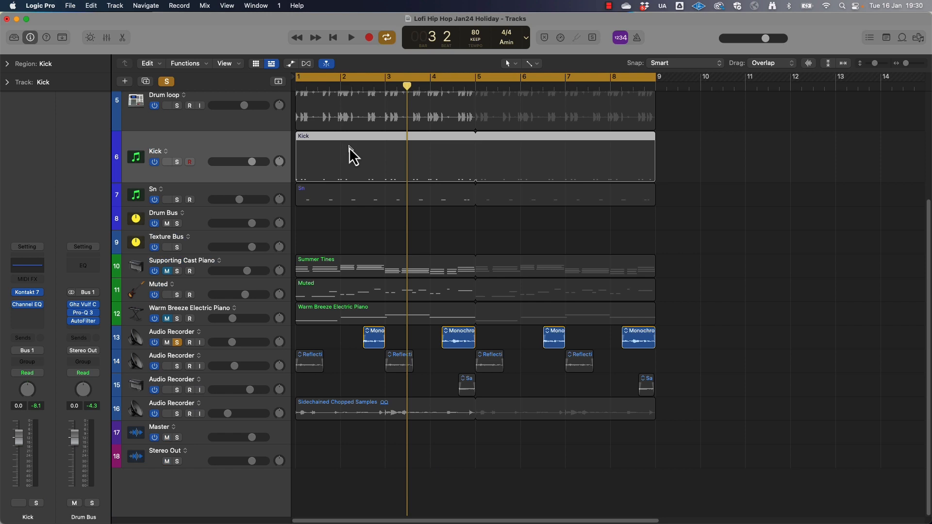
click(374, 88)
key(super+Right)
key(super+Right)
key(super+Right)
key(super+Right)
key(super+Right)
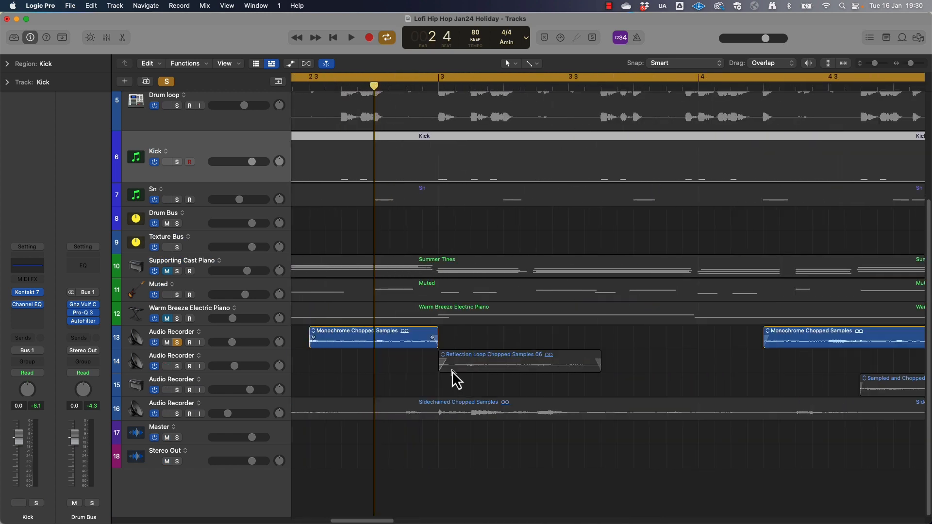
key(super+Left)
Turn off the Monochrome Chopped Samples track's solo, and launch the Loopcloud app from the LC track's instrument
key(super+Left)
key(super+Left)
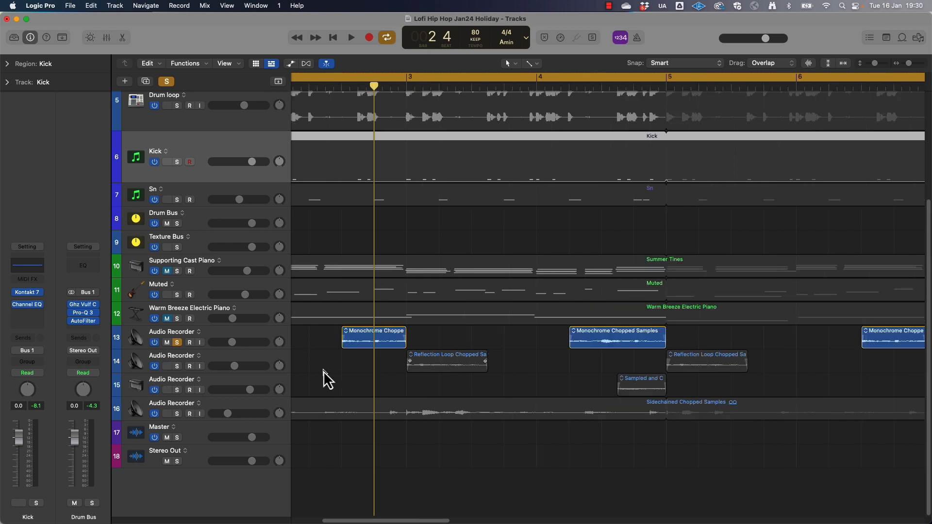
key(super+Left)
click(177, 343)
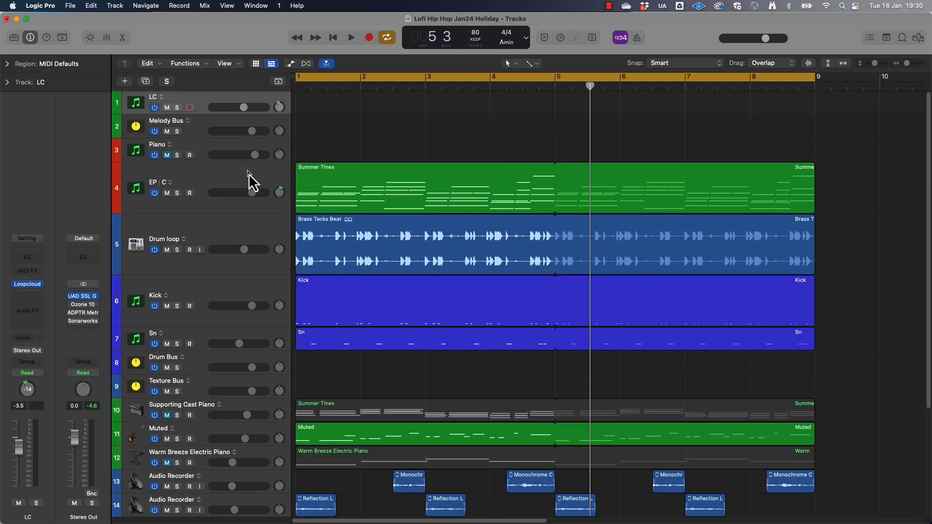
click(28, 284)
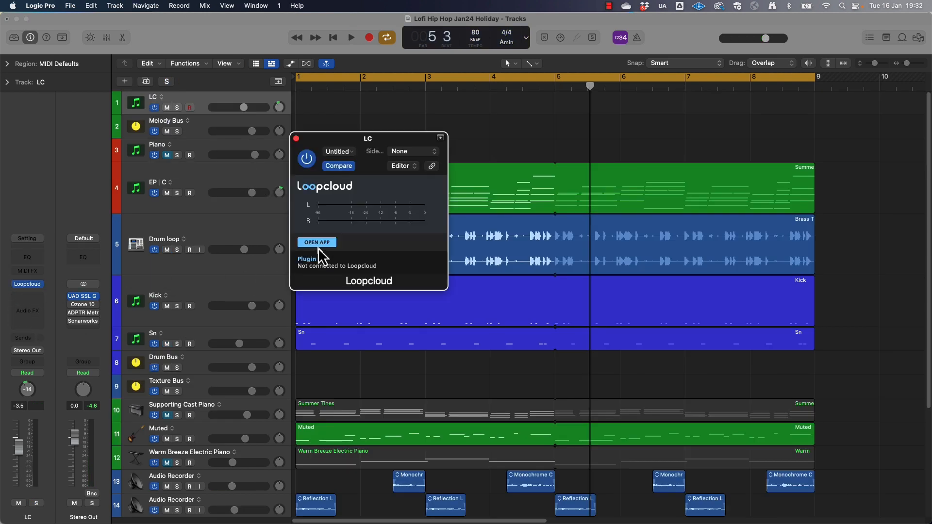
click(316, 243)
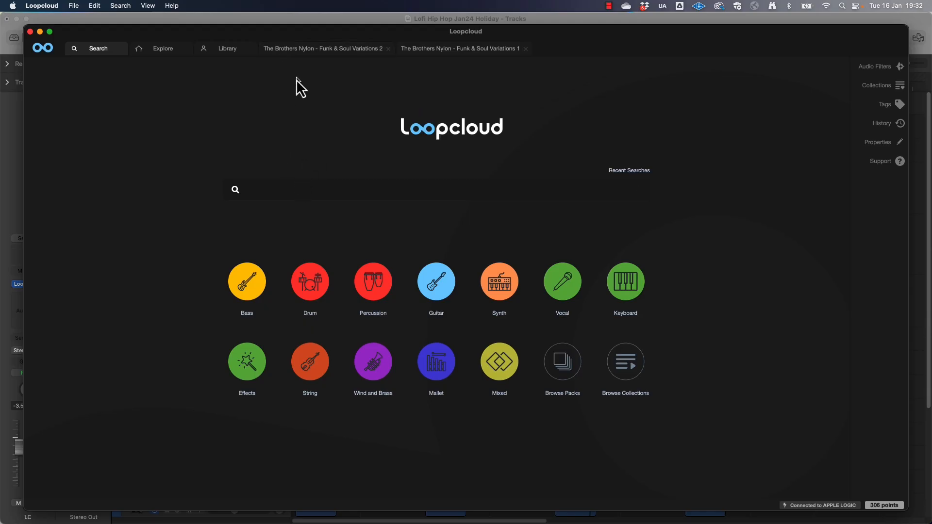
Compare the sample lists of The Brothers Nylon - Funk & Soul Variations 1 and 2 packs
click(316, 49)
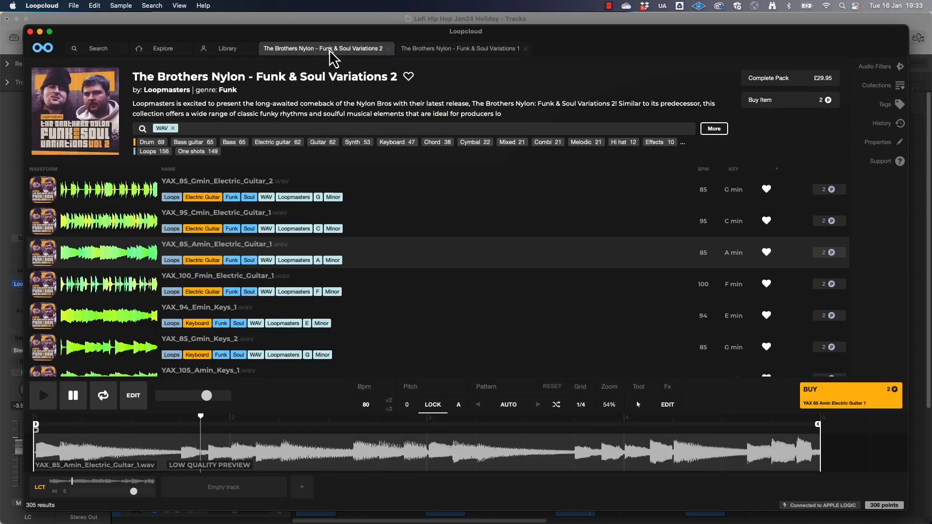
click(459, 49)
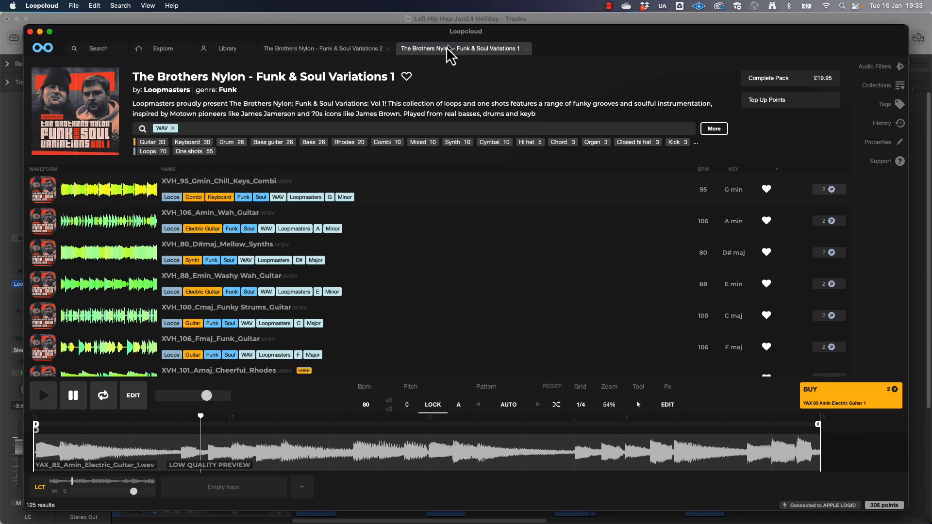
click(330, 50)
click(464, 50)
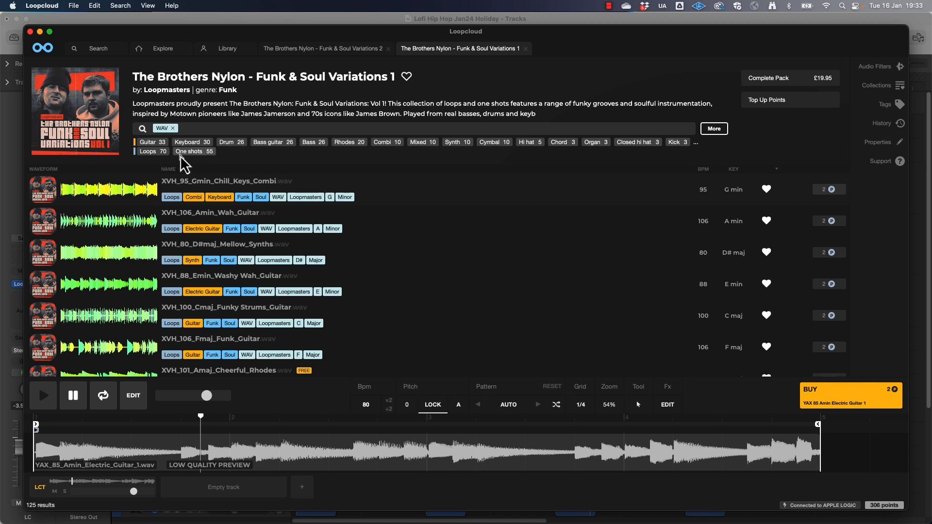
click(330, 49)
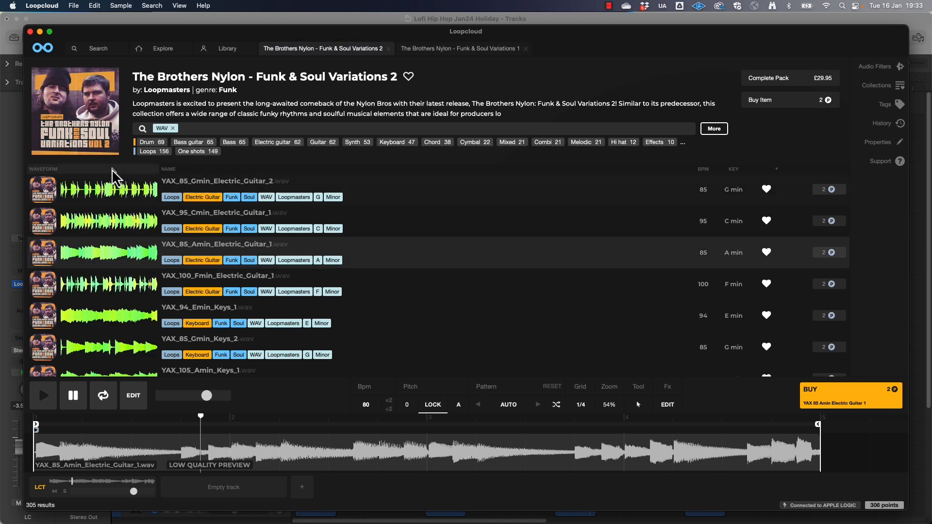
Play the project in Logic Pro and audition Funk & Soul Variations 2's electric guitar loops and YAX_94_Emin_Keys_1 against it in Loopcloud
click(49, 16)
key(space)
key(super+Tab)
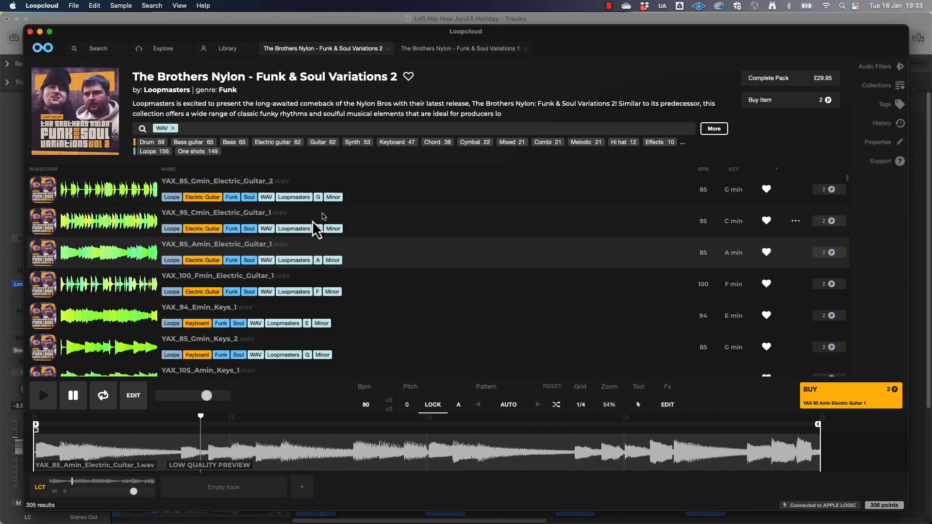
click(137, 179)
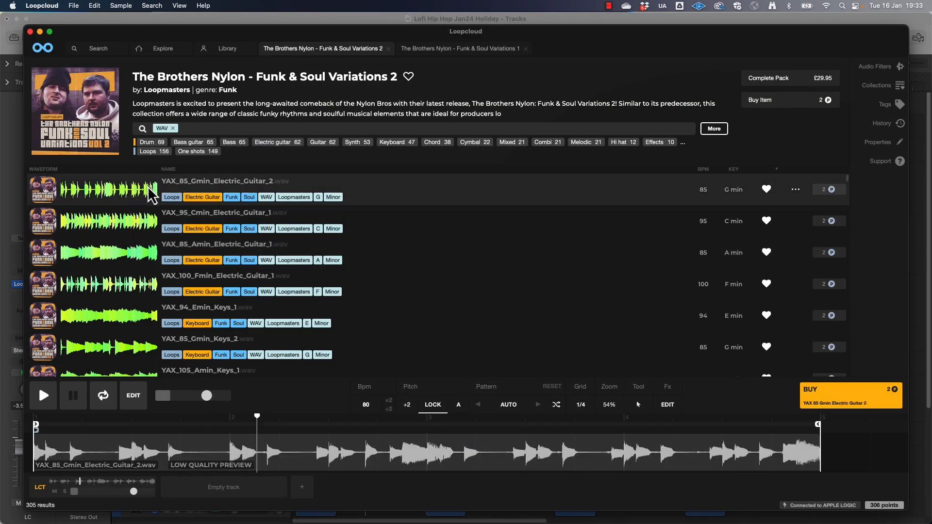
click(193, 217)
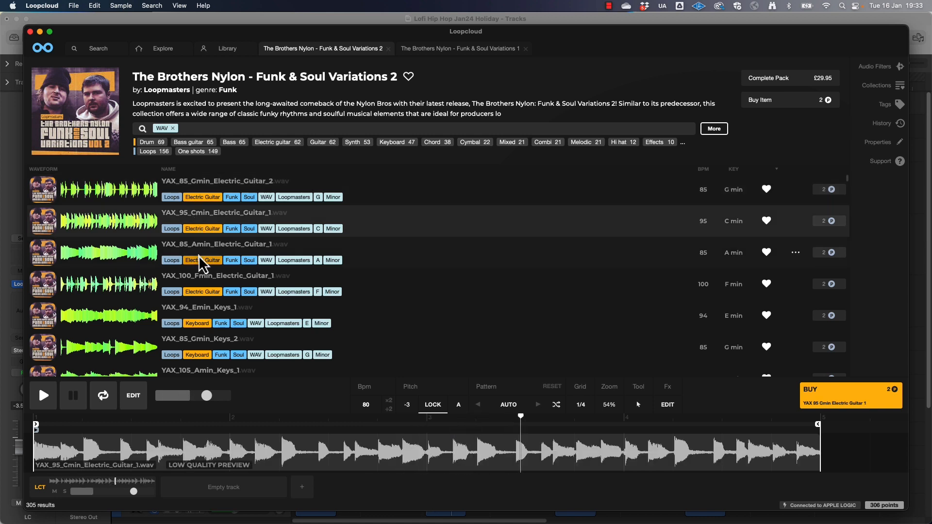
click(215, 253)
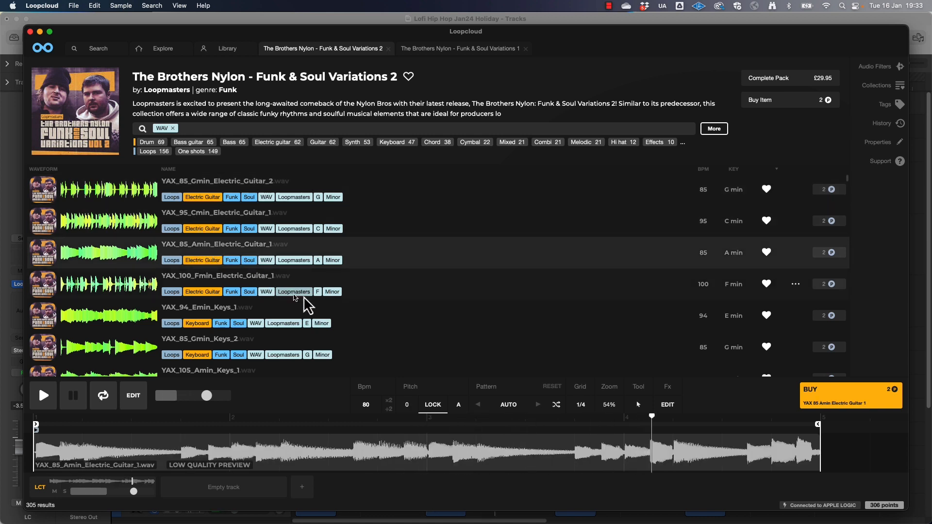
click(294, 276)
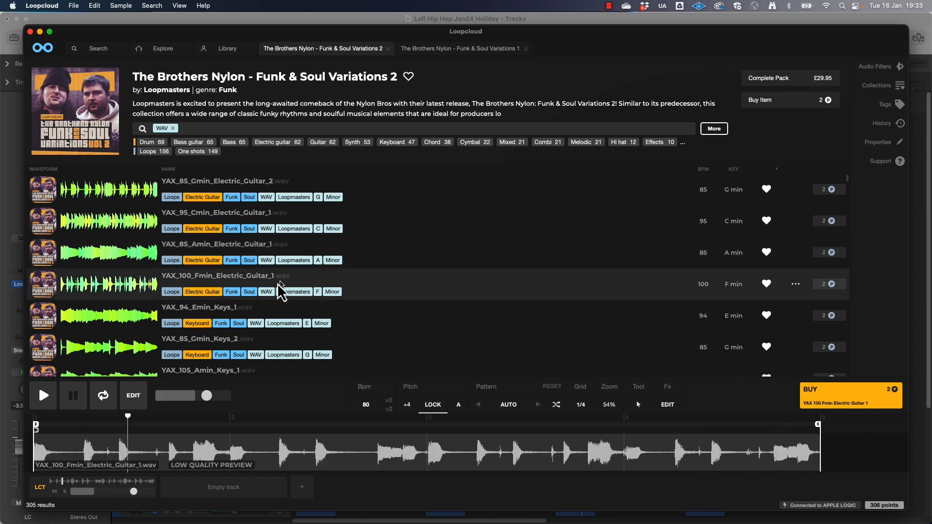
click(243, 320)
scroll(258, 272, down, 2)
scroll(258, 272, down, 1)
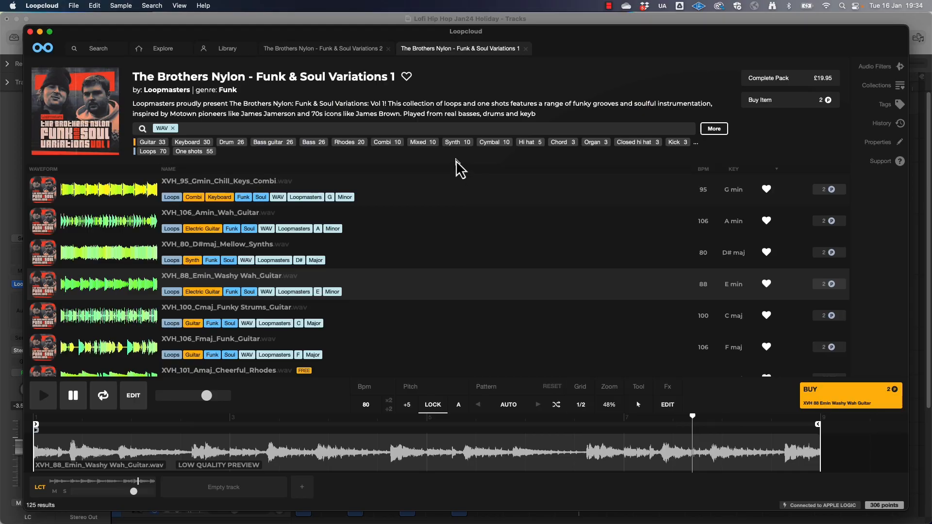
Audition the XVH_88_Emin_Washy Wah_Guitar loop from Funk & Soul Variations 1 and buy it with points
key(space)
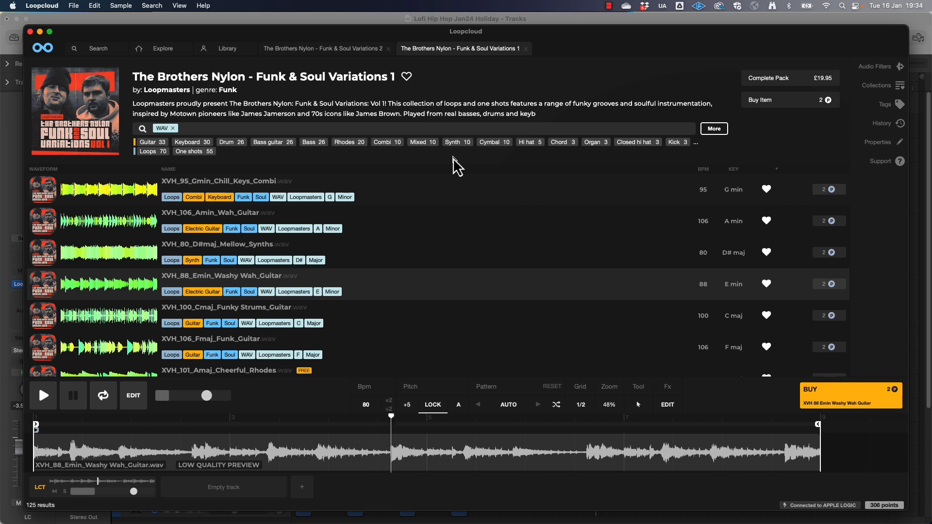
key(space)
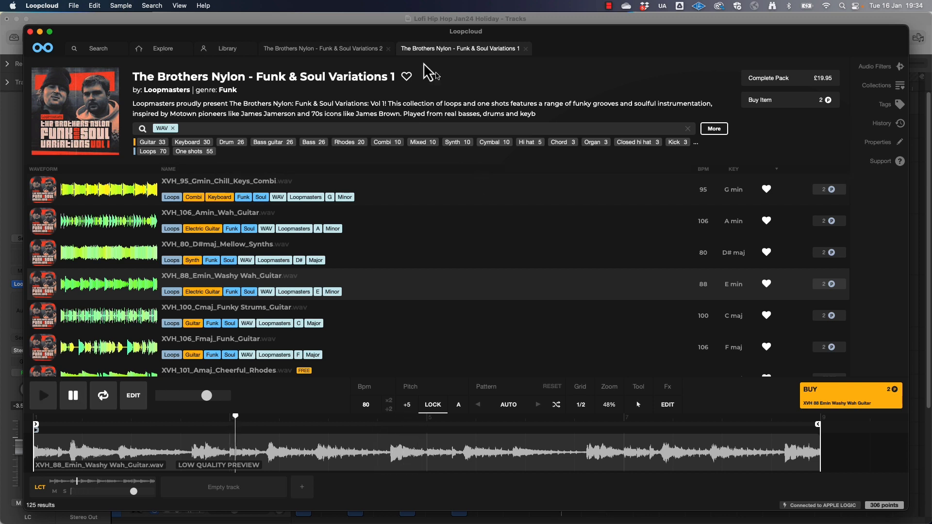
click(827, 284)
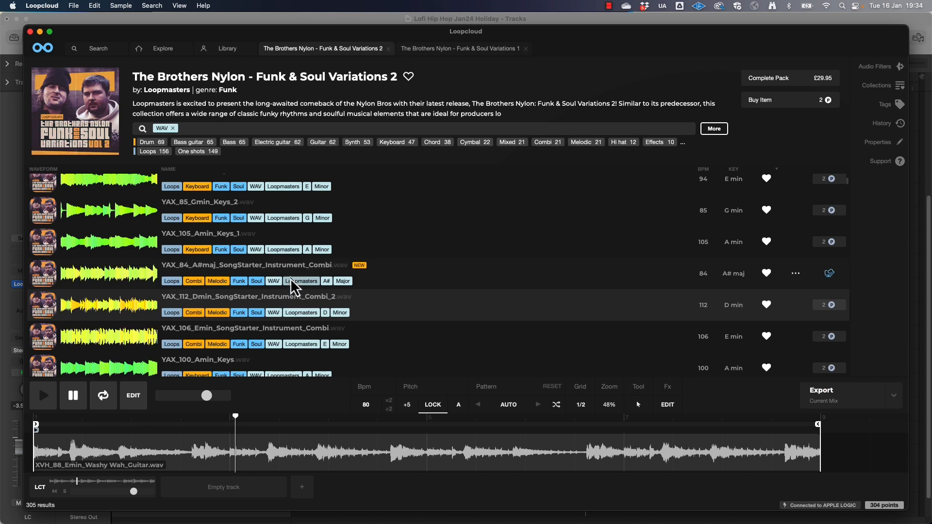
Audition YAX_94_Emin_Keys_1 from Funk & Soul Variations 2, and bring it and the wah guitar loop into Logic Pro as audio tracks
scroll(295, 286, up, 4)
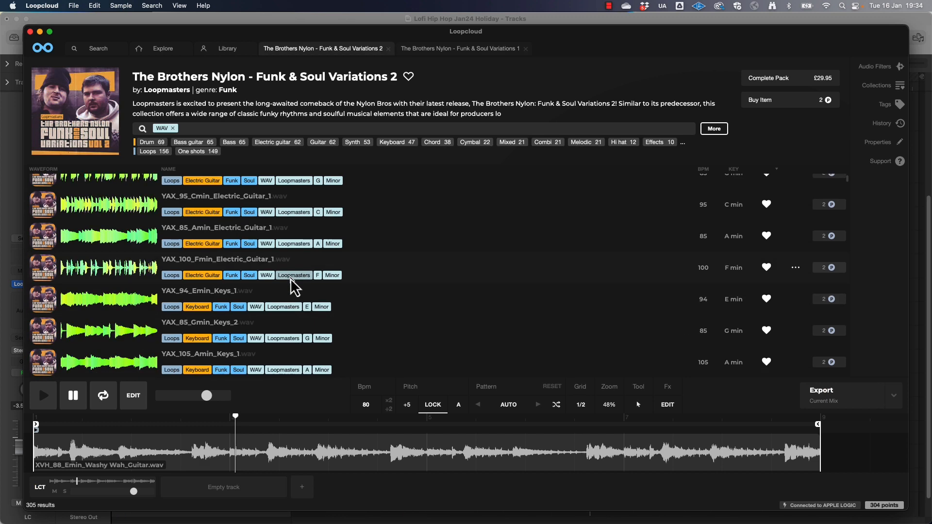
click(265, 297)
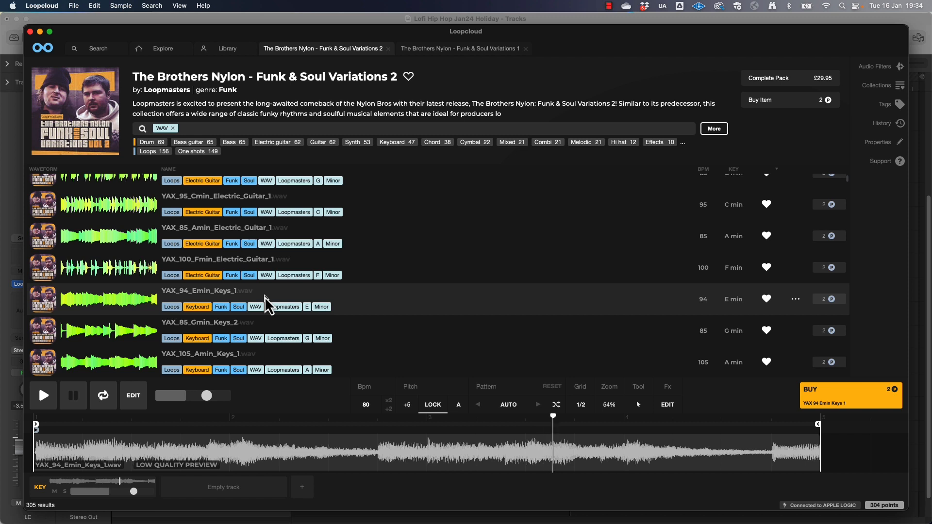
key(space)
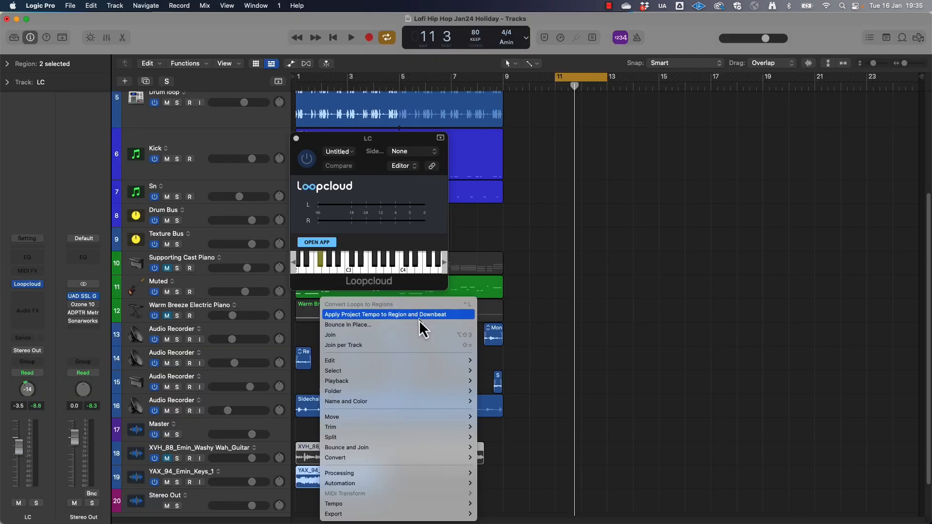
click(419, 320)
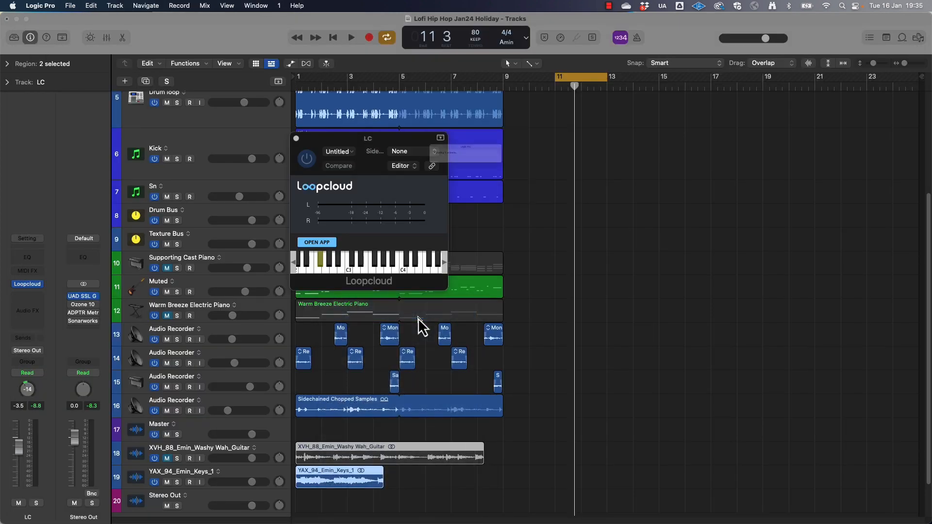
Transpose the YAX_94_Emin_Keys_1 region by +5 in the Region inspector and play its track soloed
drag(383, 448, 372, 449)
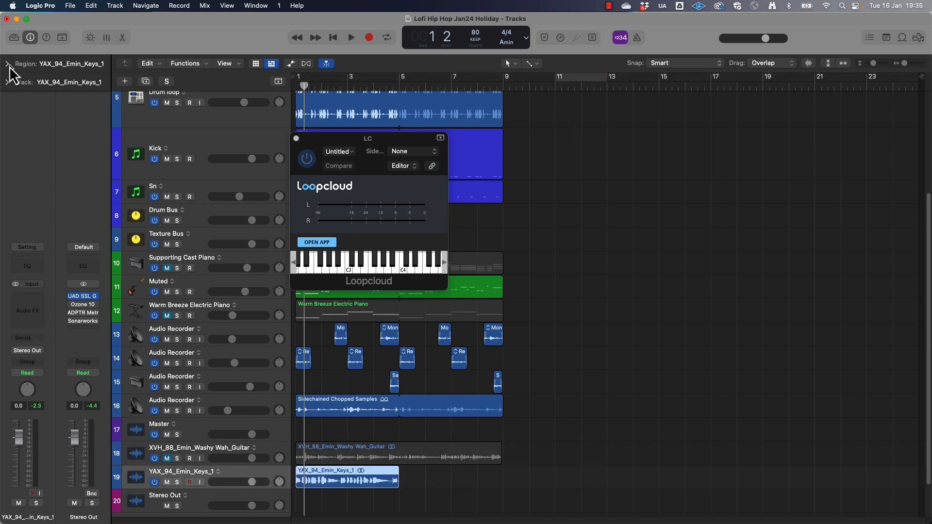
click(8, 64)
drag(72, 116, 72, 103)
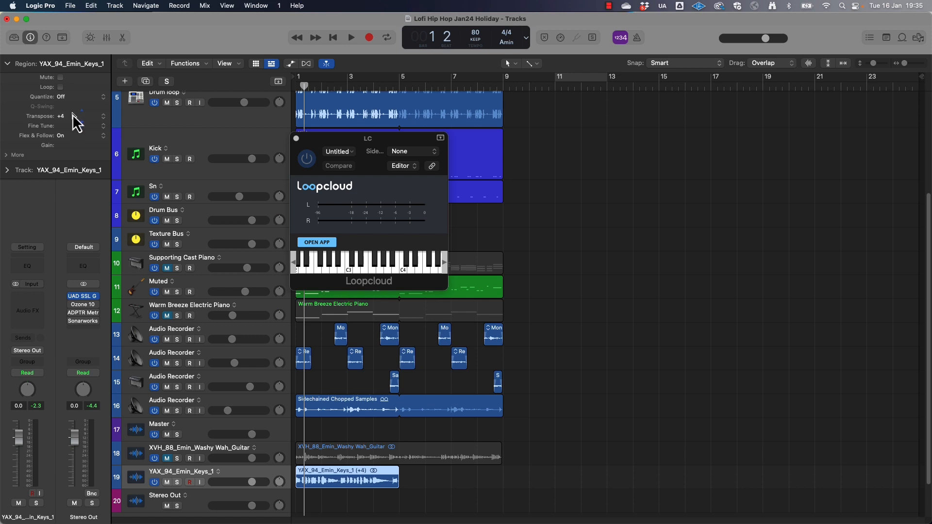
click(178, 483)
key(space)
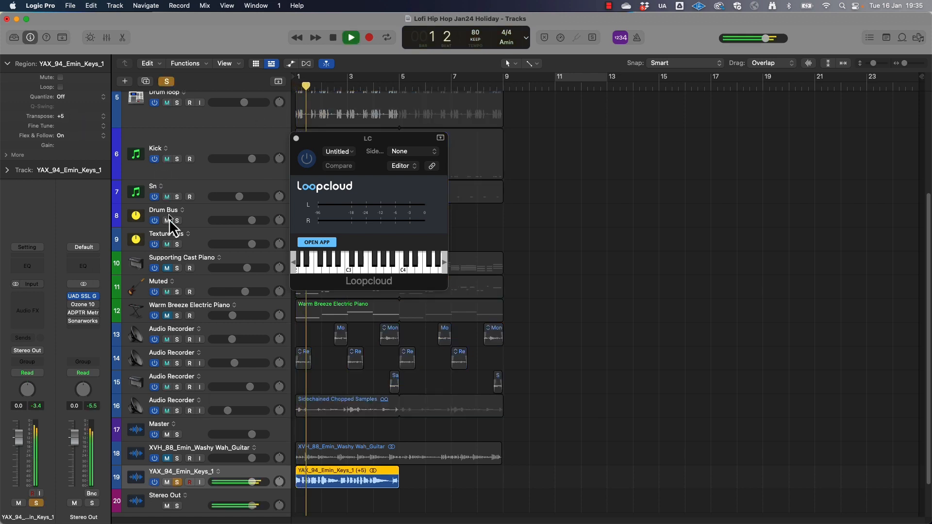
Show Flex controls, set the YAX_94_Emin_Keys_1 track's Flex mode to Polyphonic, and play it
click(306, 64)
click(204, 457)
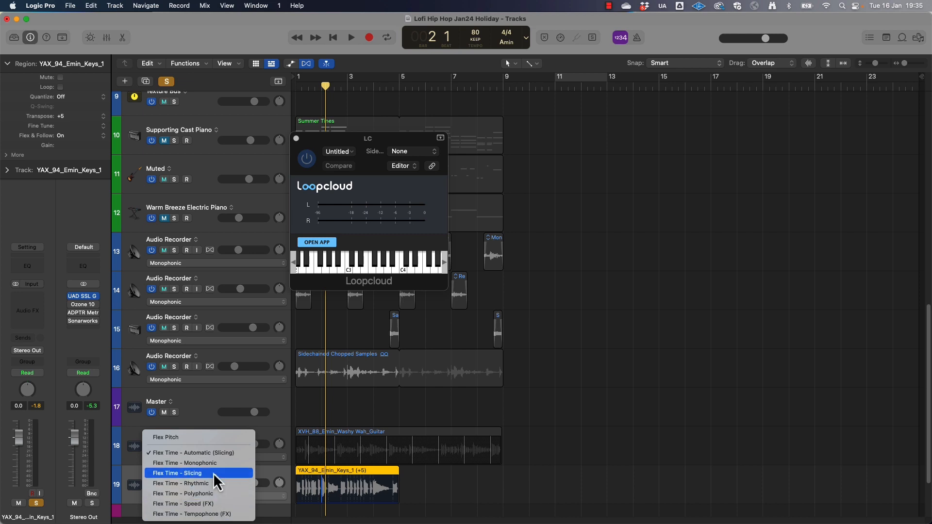
click(208, 494)
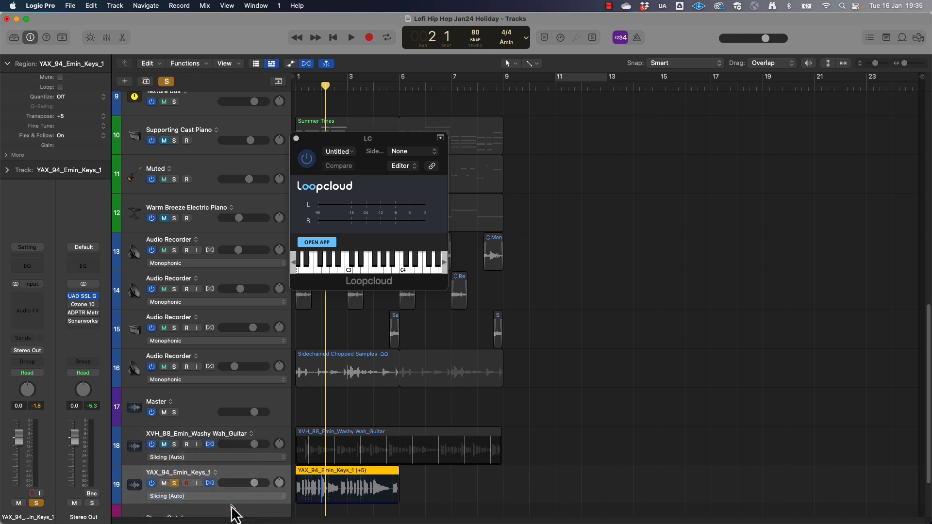
key(space)
Clear the solo and lower the YAX_94_Emin_Keys_1 track's volume to -18.5 dB while playing the full mix
drag(255, 483, 243, 483)
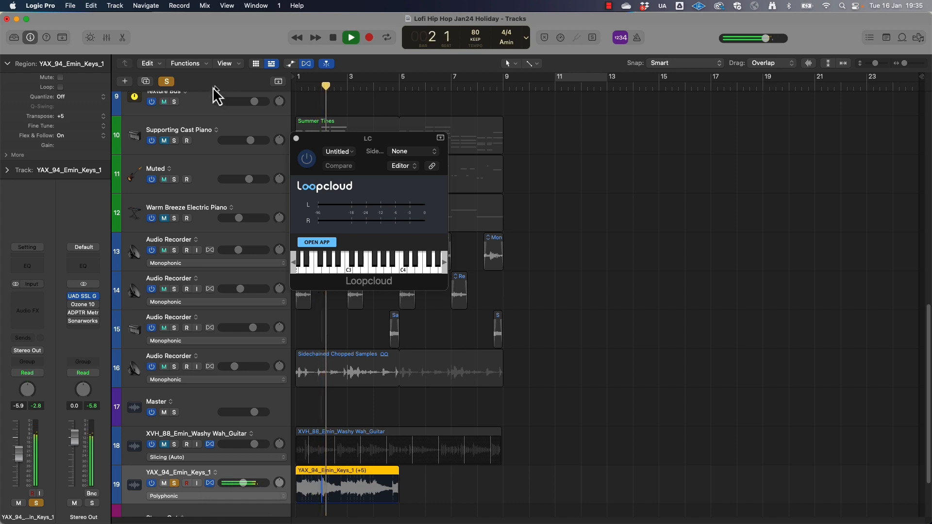
click(167, 81)
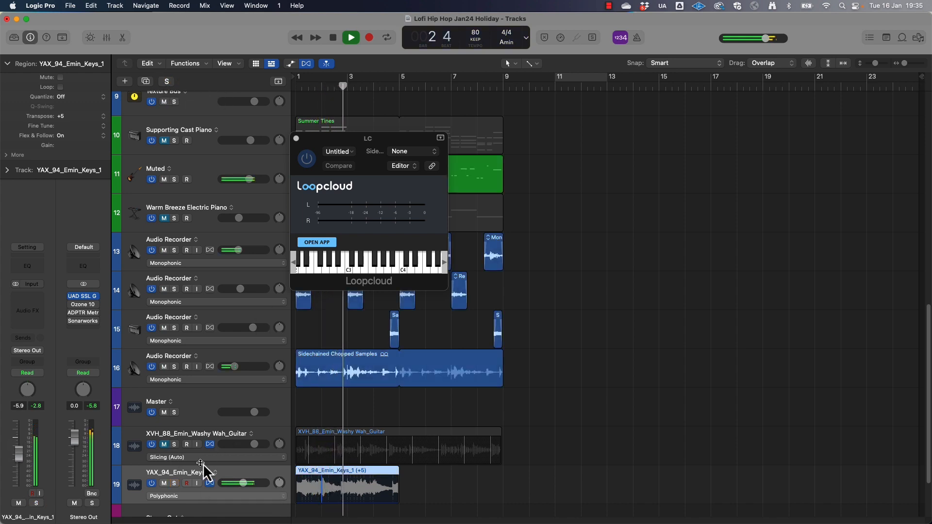
drag(243, 483, 232, 483)
key(space)
Copy the YAX_94_Emin_Keys_1 region to bar 5, mute its track, and unmute the wah guitar track
drag(324, 474, 428, 483)
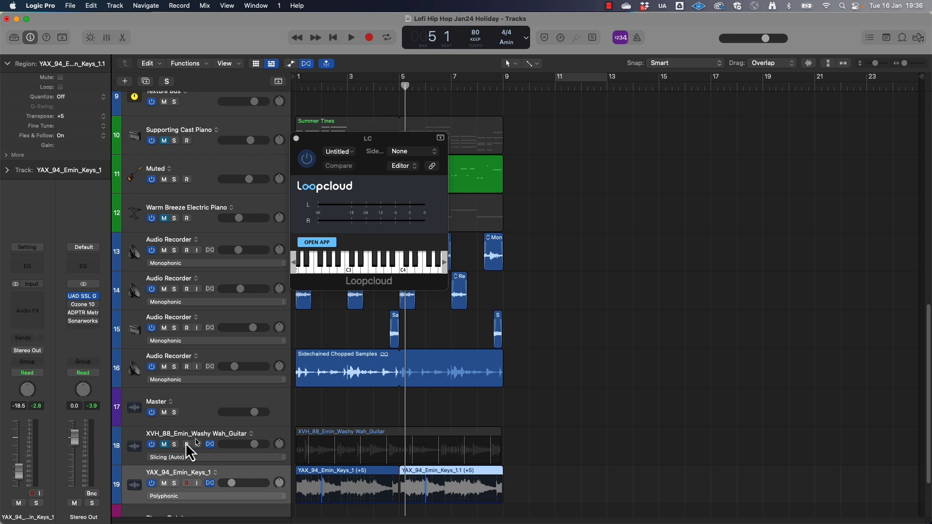
click(164, 445)
click(164, 484)
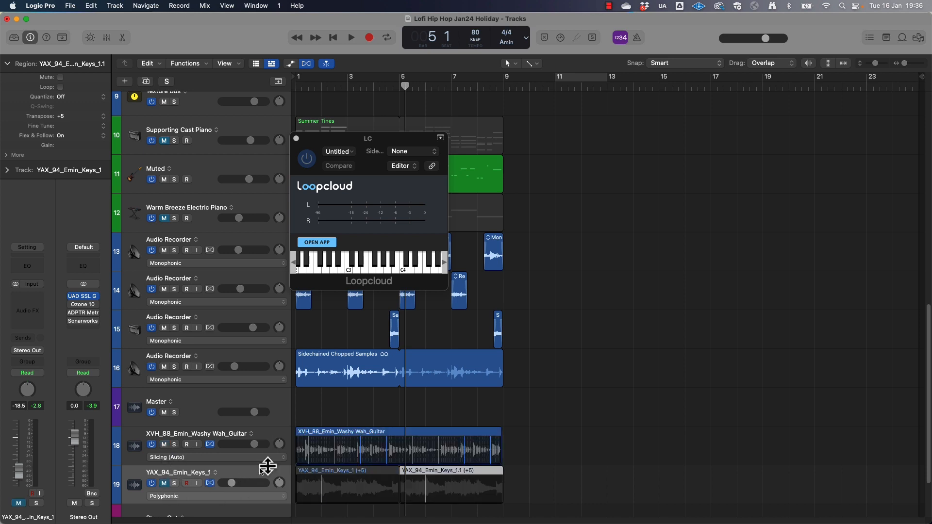
Transpose the XVH_88_Emin_Washy Wah_Guitar region by +5 and set its track's Flex mode to Polyphonic during playback
click(271, 432)
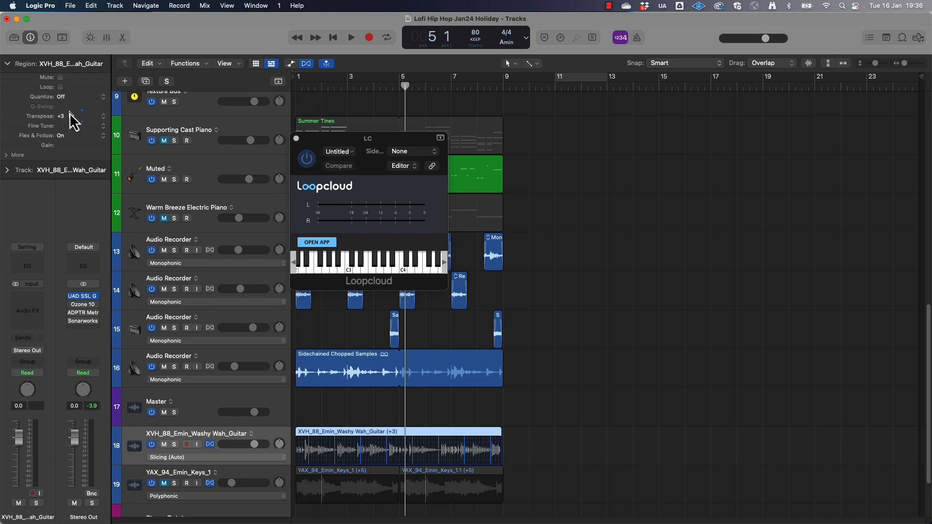
key(shift+space)
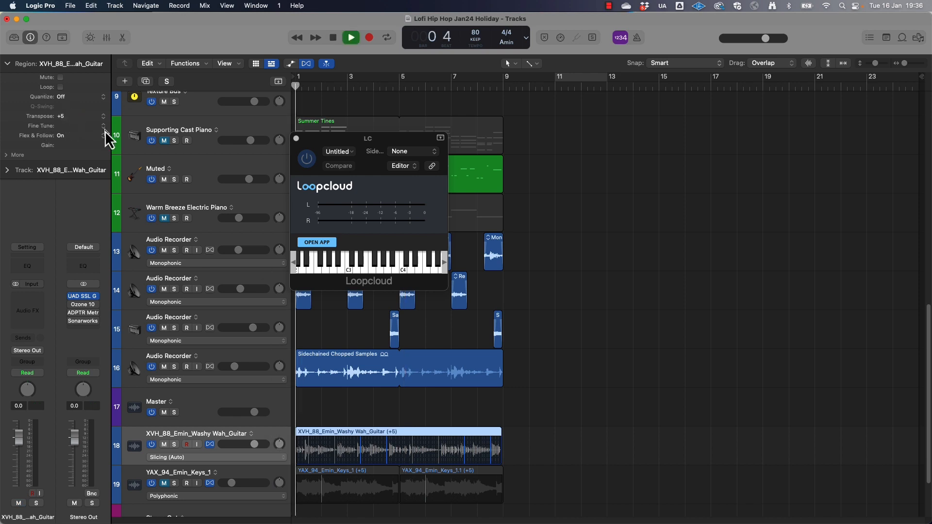
click(181, 459)
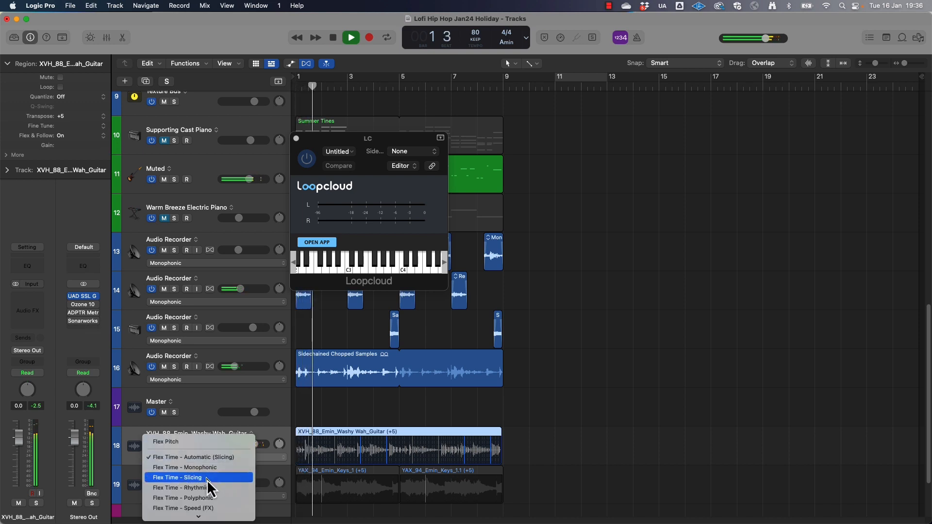
click(209, 500)
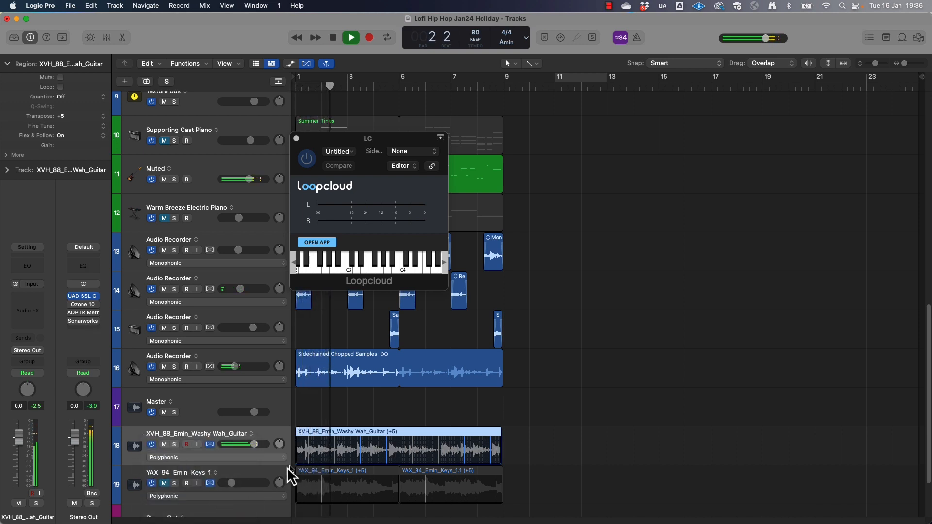
Make the wah guitar track taller and lower its volume to -9.6 dB
drag(285, 465, 285, 483)
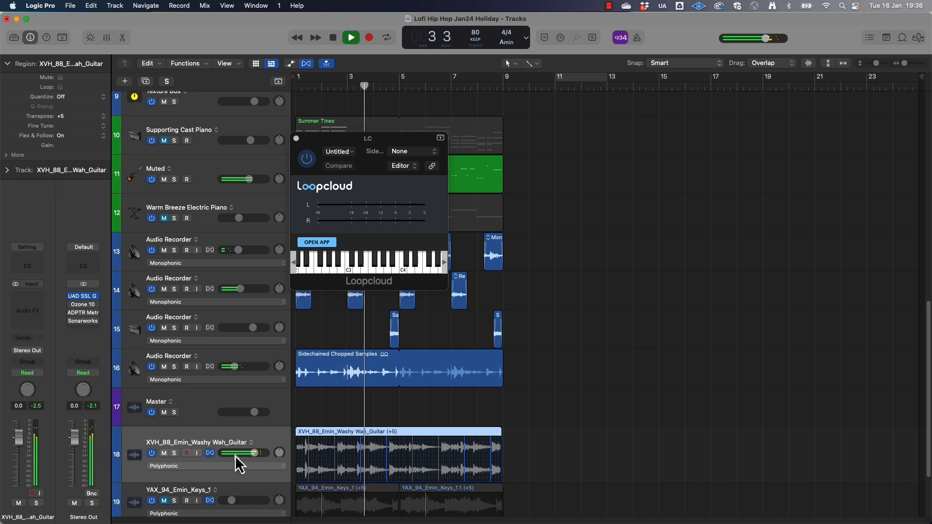
mouse_move(235, 453)
mouse_down()
mouse_move(222, 453)
mouse_move(240, 453)
mouse_up()
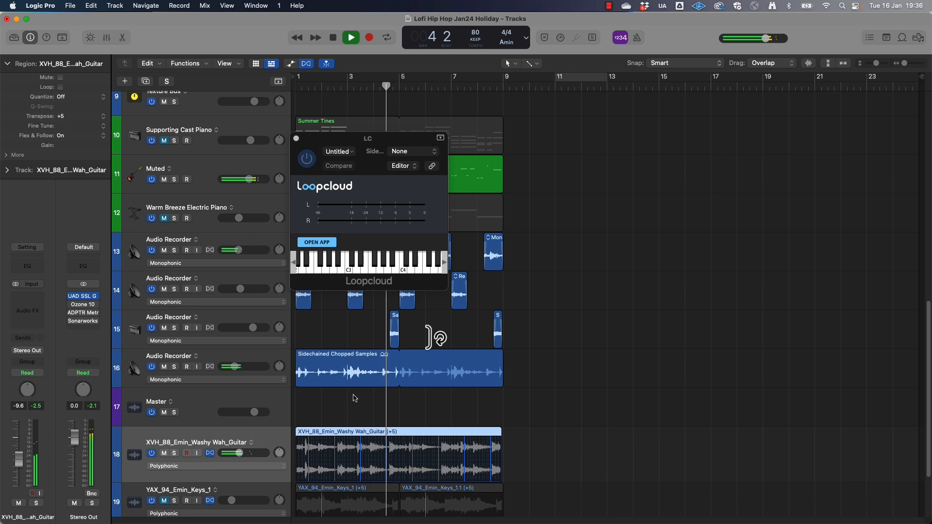
Close the Loopcloud plug-in window, hide the Flex controls, and play the project from bar 3 beat 4
click(296, 138)
key(space)
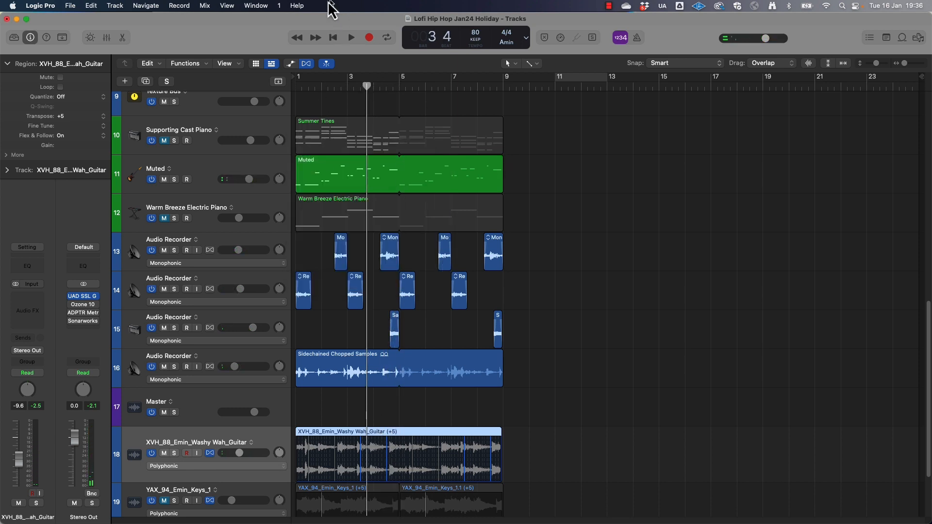
click(306, 65)
key(space)
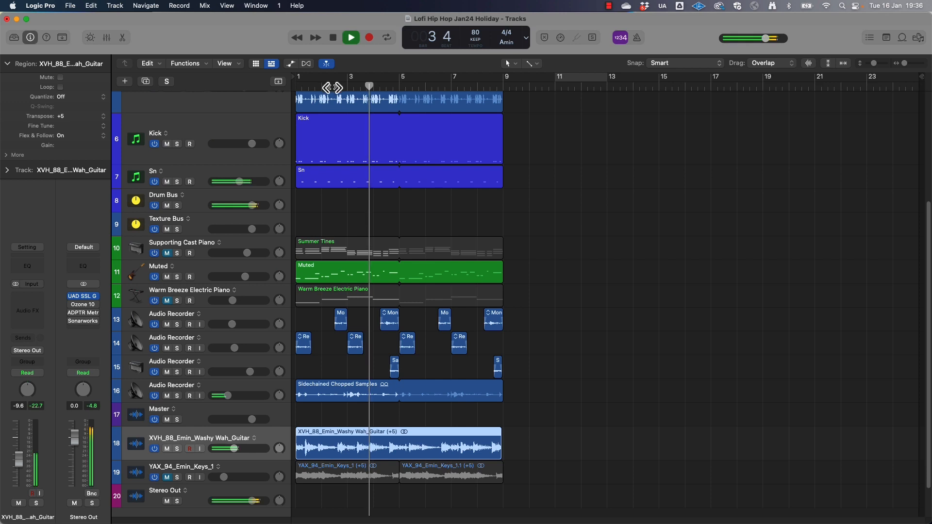
Split the XVH_88_Emin_Washy Wah_Guitar region at bar 3 beat 4 and move its second part to about bar 4 beat 3
key(super+Right)
key(space)
drag(478, 88, 482, 92)
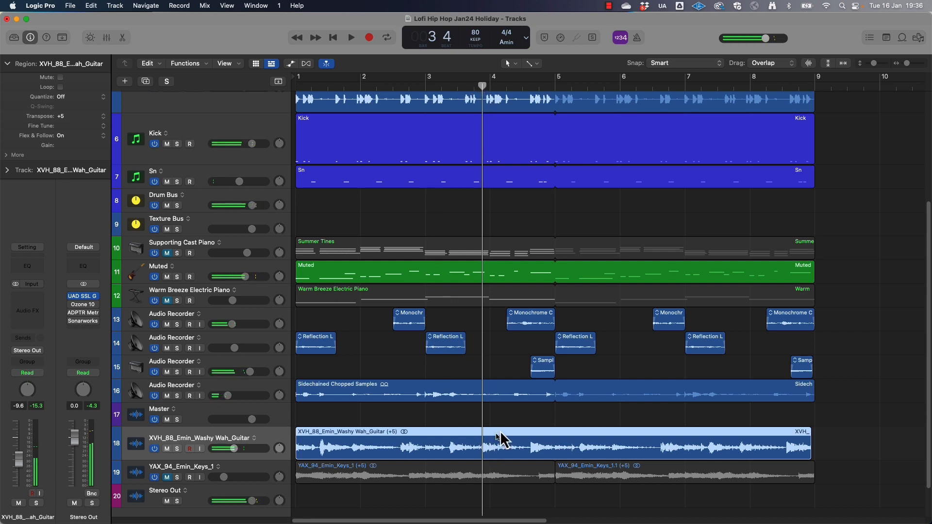
key(super+t)
drag(483, 456, 531, 462)
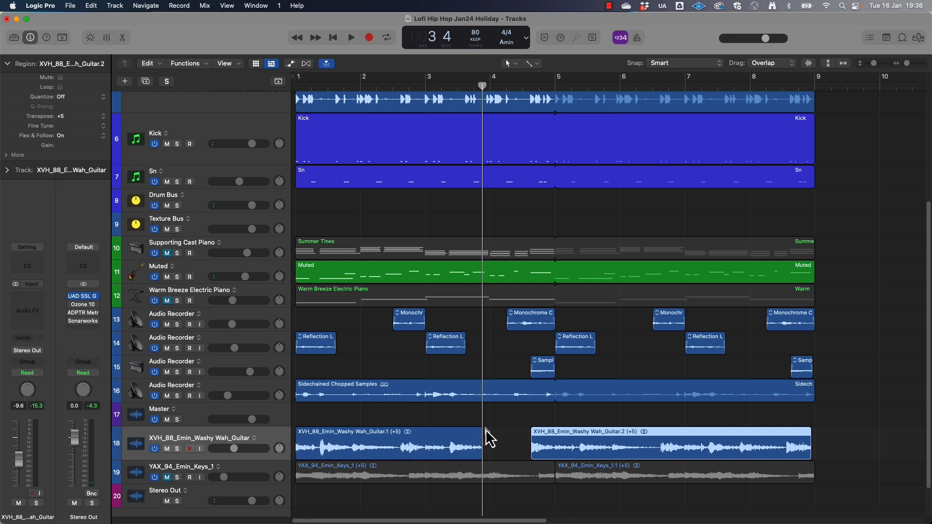
Add a short fade-out to the end of the first wah guitar region and a short fade-in to the start of the second
click(473, 430)
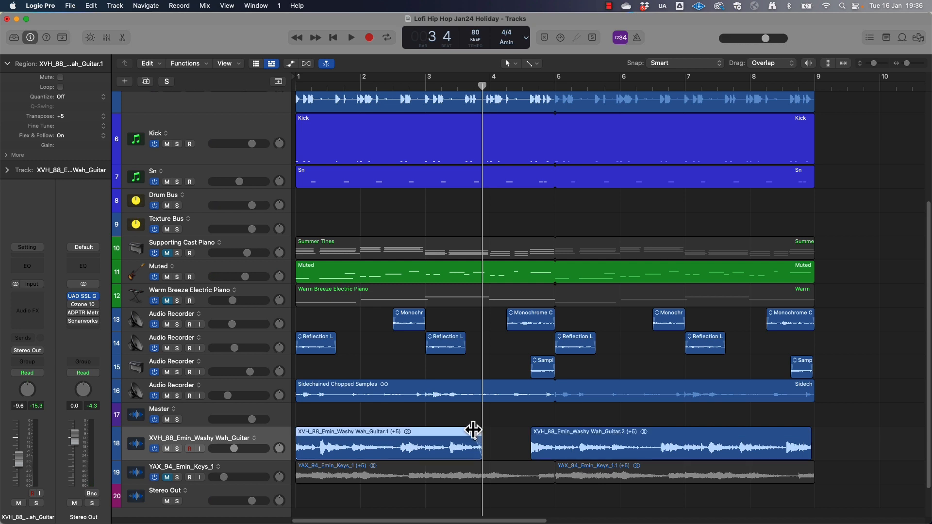
click(532, 429)
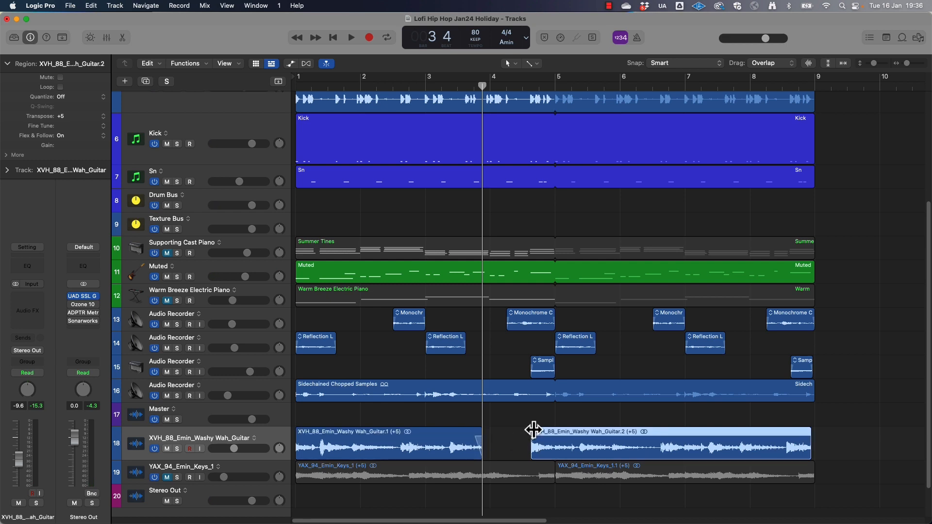
click(286, 447)
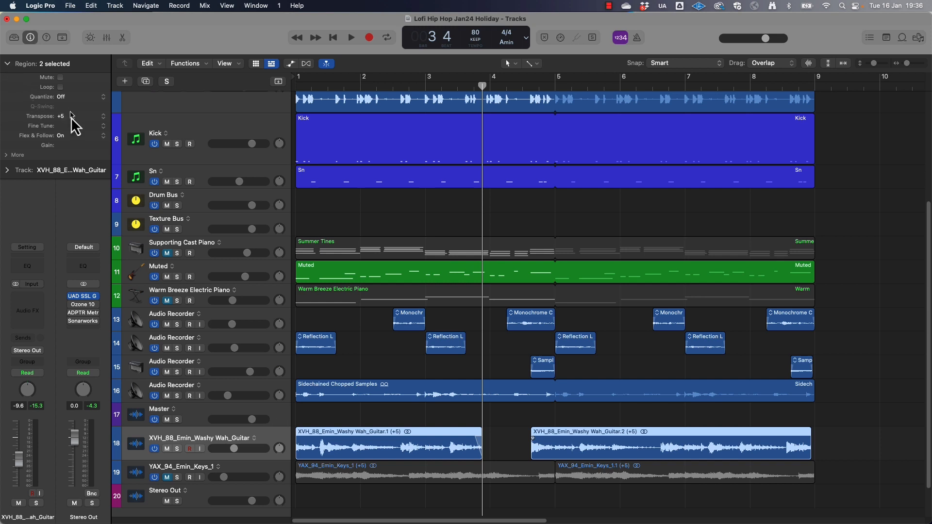
Collapse the Region inspector and insert ValhallaVintageVerb in stereo on the wah guitar track
click(8, 63)
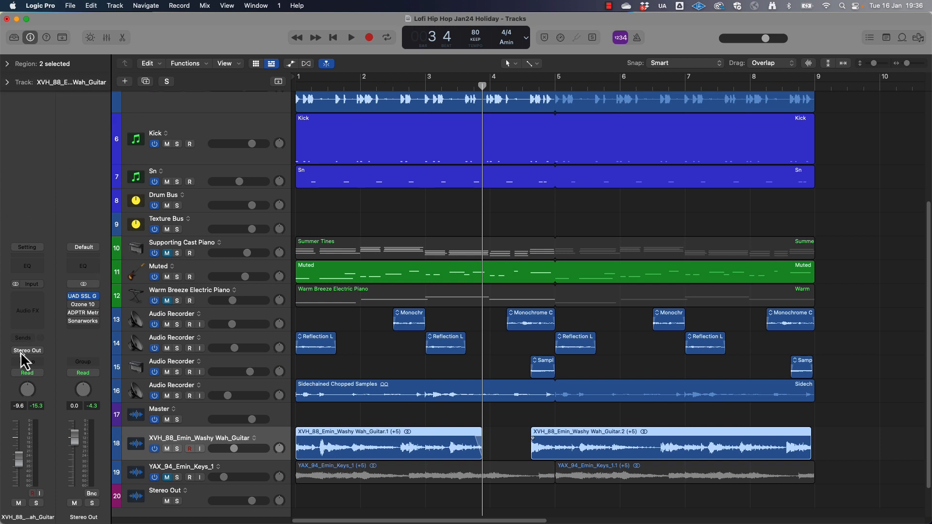
click(27, 297)
mouse_move(54, 354)
mouse_move(49, 330)
click(103, 331)
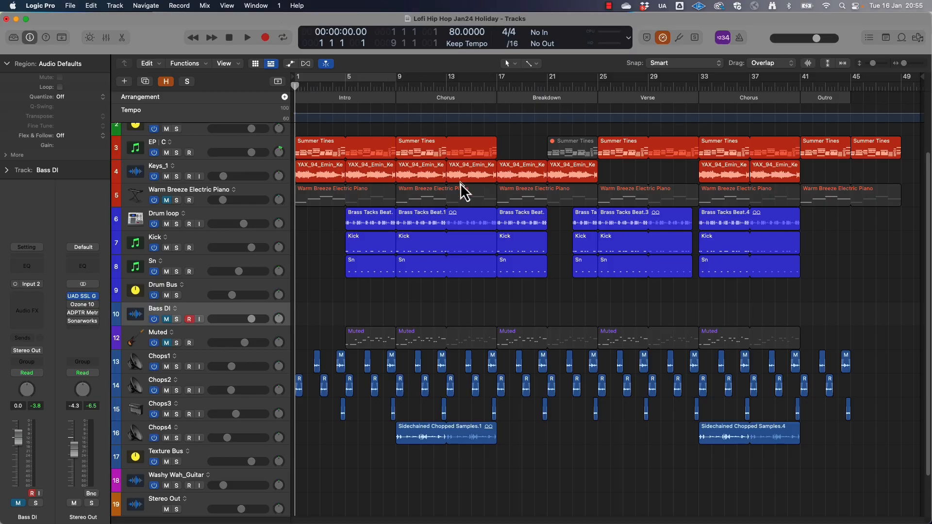
Look over the arranged tracks and start recording on the armed Bass DI track
scroll(461, 185, up, 2)
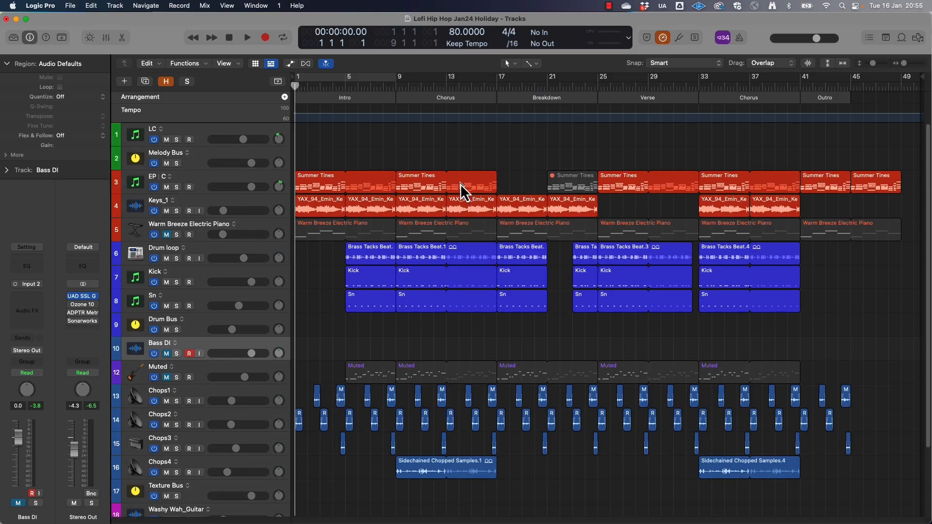
scroll(460, 184, down, 1)
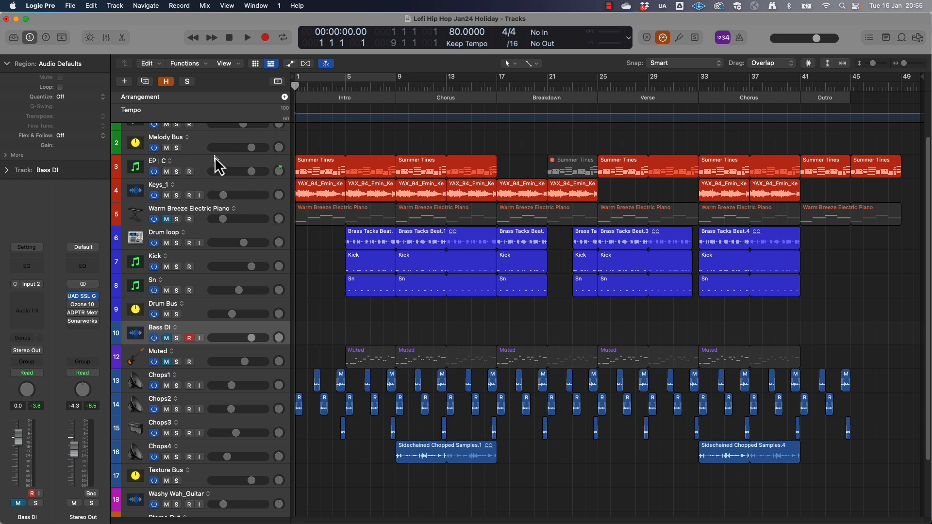
scroll(217, 165, down, 1)
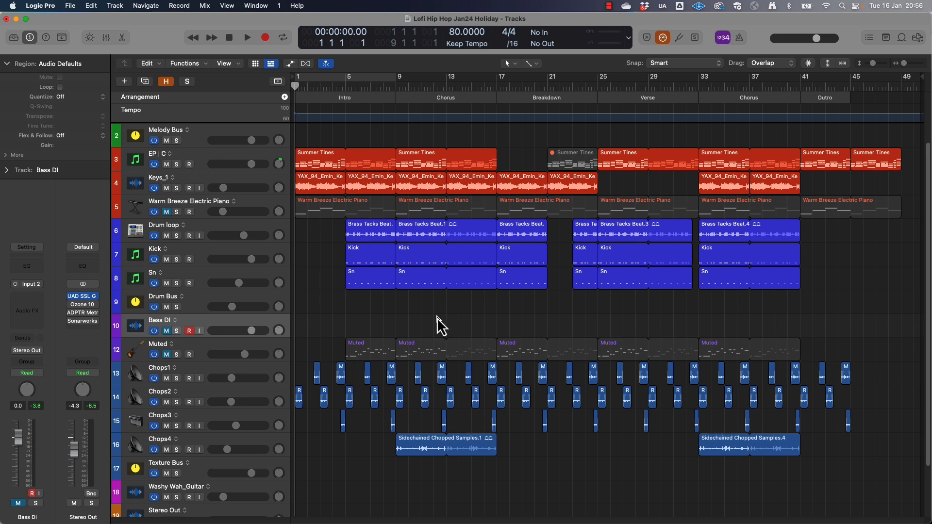
click(269, 37)
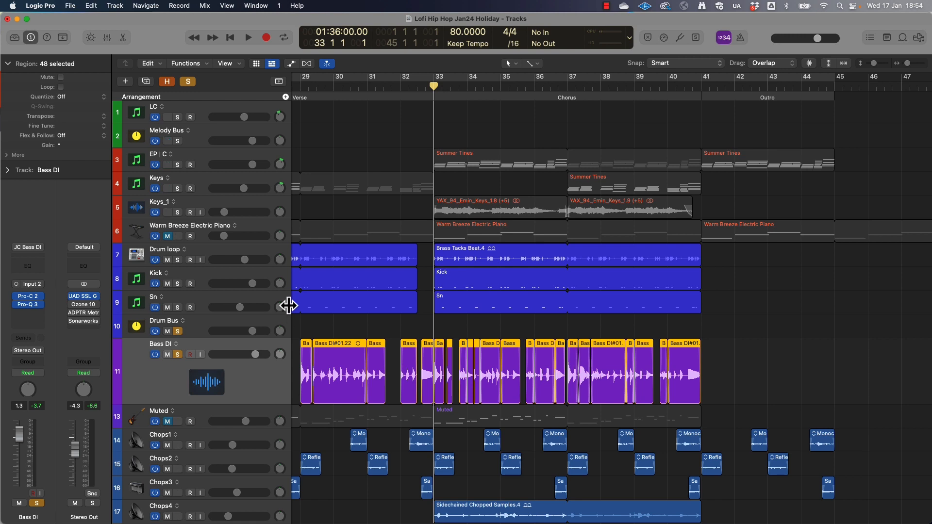
Play the soloed Bass DI and Drum Bus from bar 33, switching the Drum Bus solo off and on, and clear all solos
key(space)
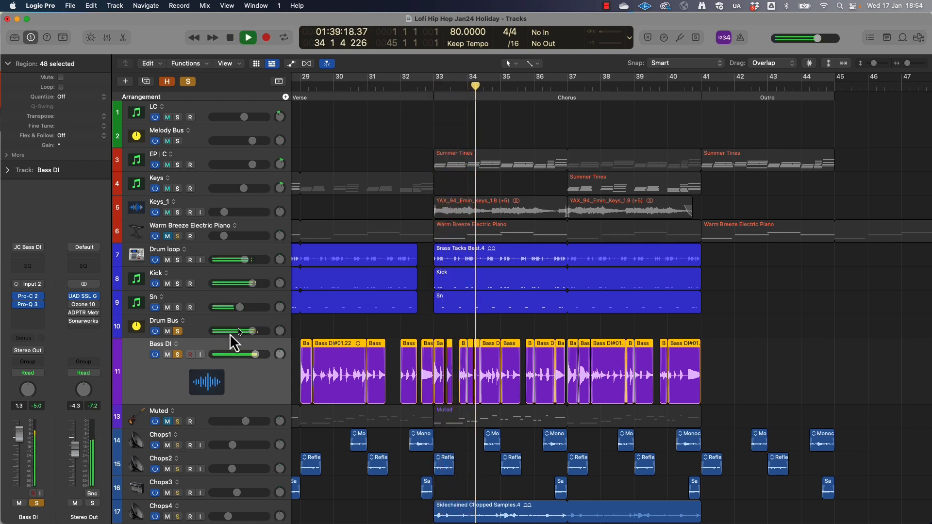
click(178, 331)
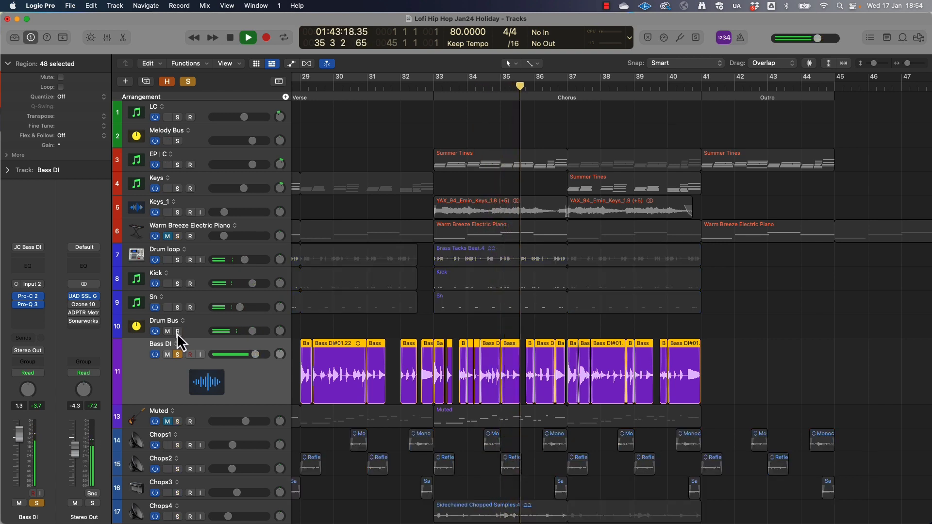
click(178, 332)
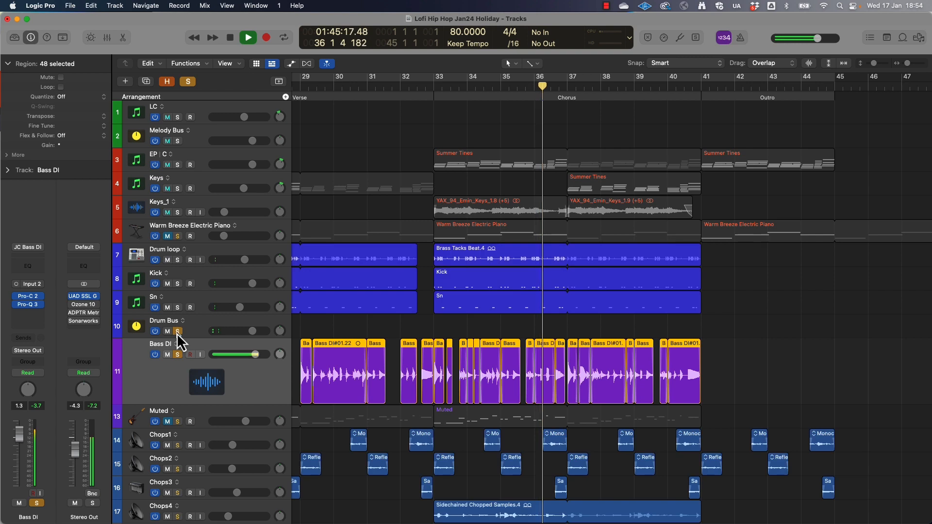
key(space)
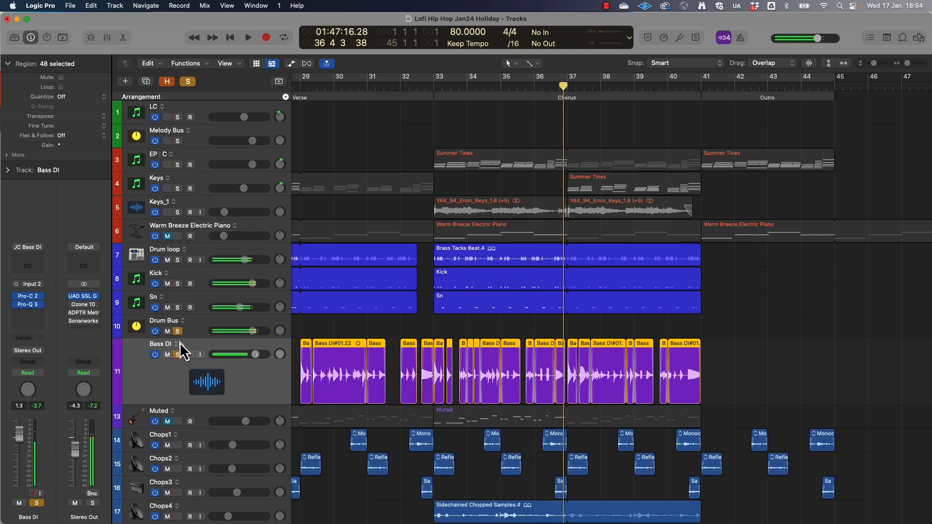
key(ctrl+alt+super+s)
Solo the Keys track and play it from the start of the Verse at bar 25
key(super+Left)
key(super+Left)
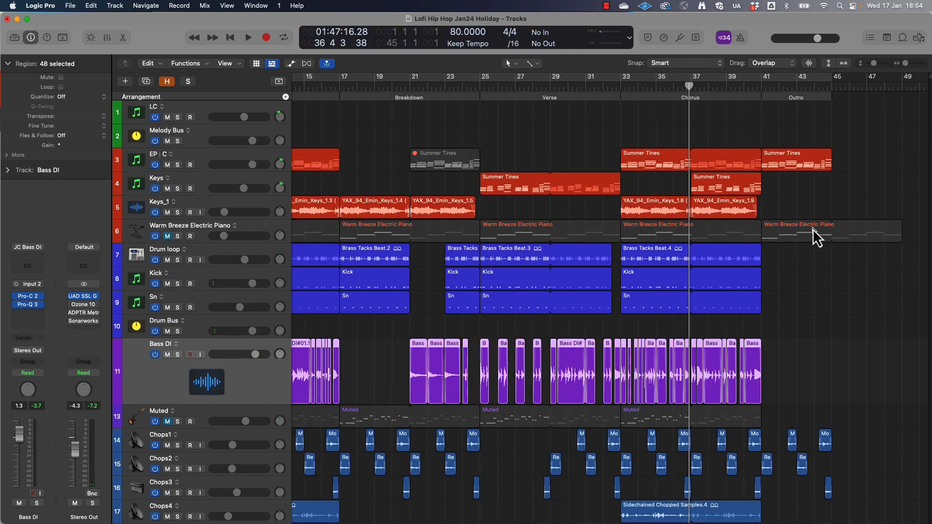
key(super+Left)
click(600, 87)
click(209, 184)
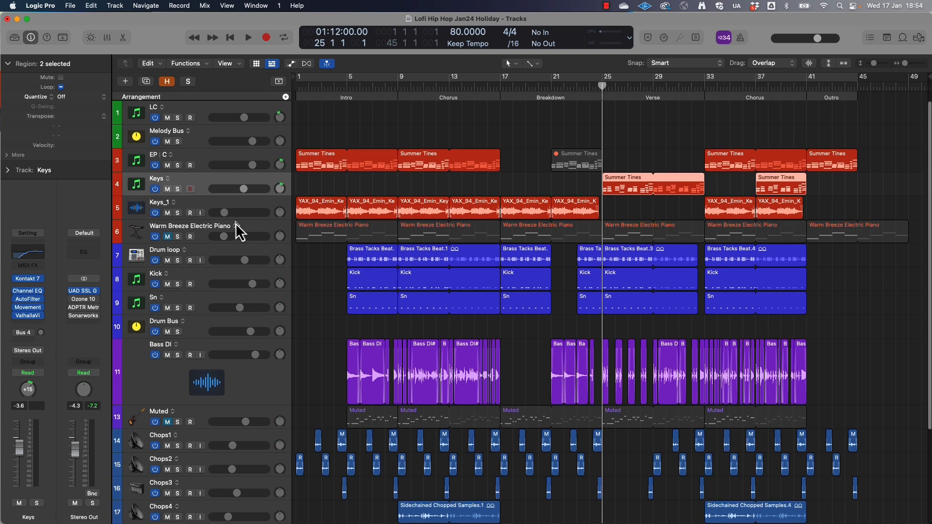
click(178, 189)
key(space)
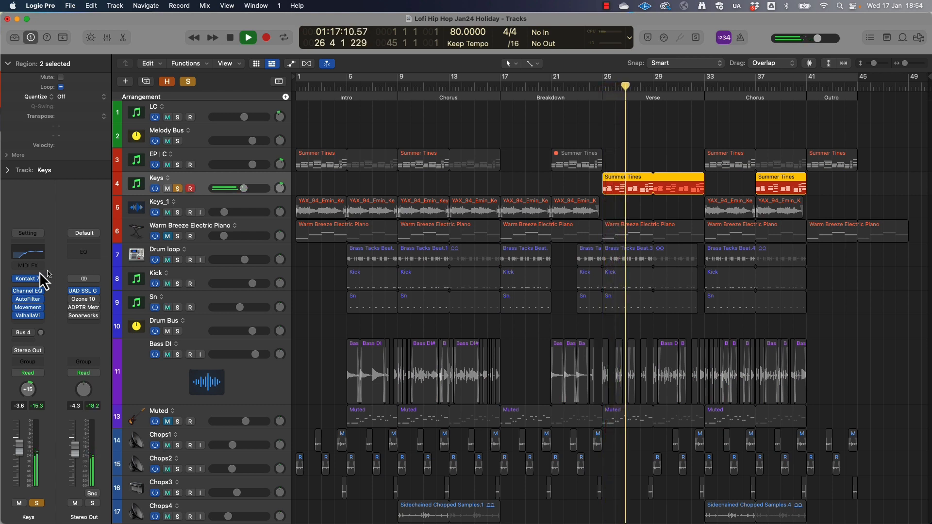
Inspect the Keys track's Kontakt 7 and Movement plug-ins, close their windows, and clear the solo
click(27, 279)
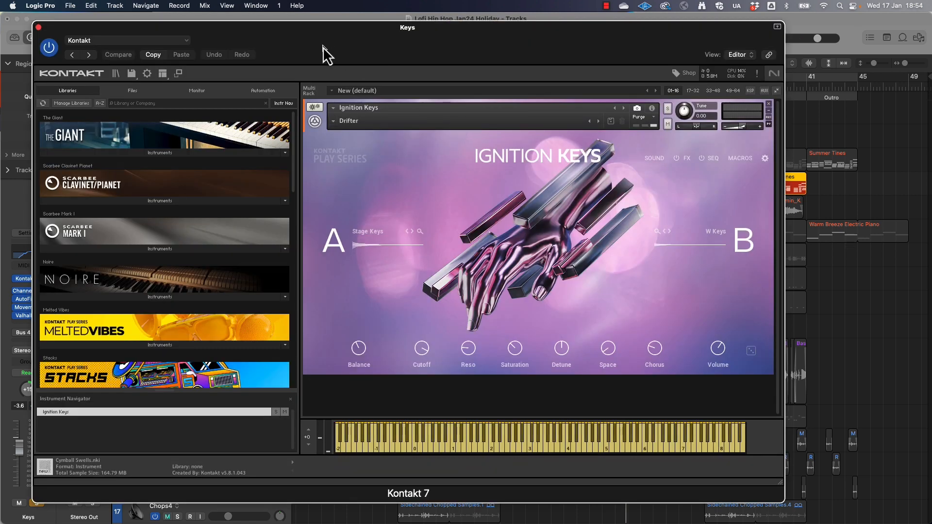
click(39, 27)
mouse_move(29, 310)
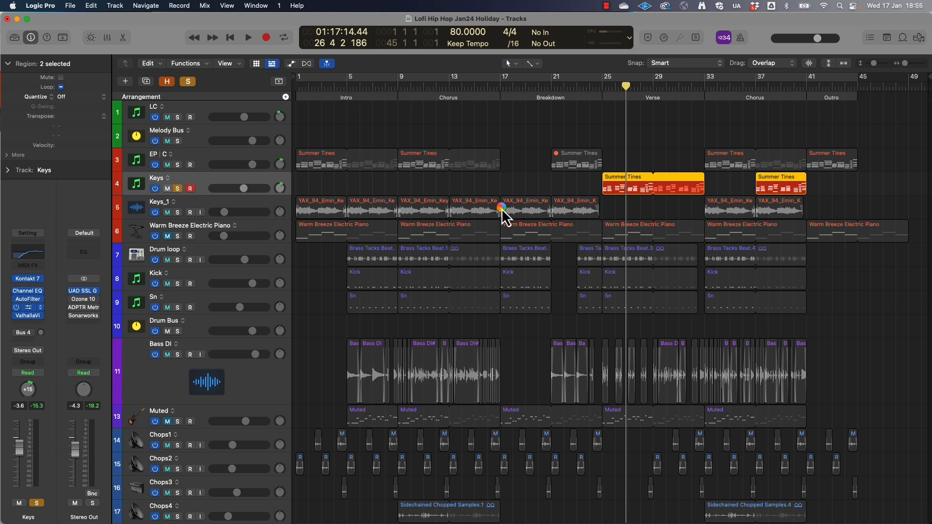
drag(568, 140, 450, 78)
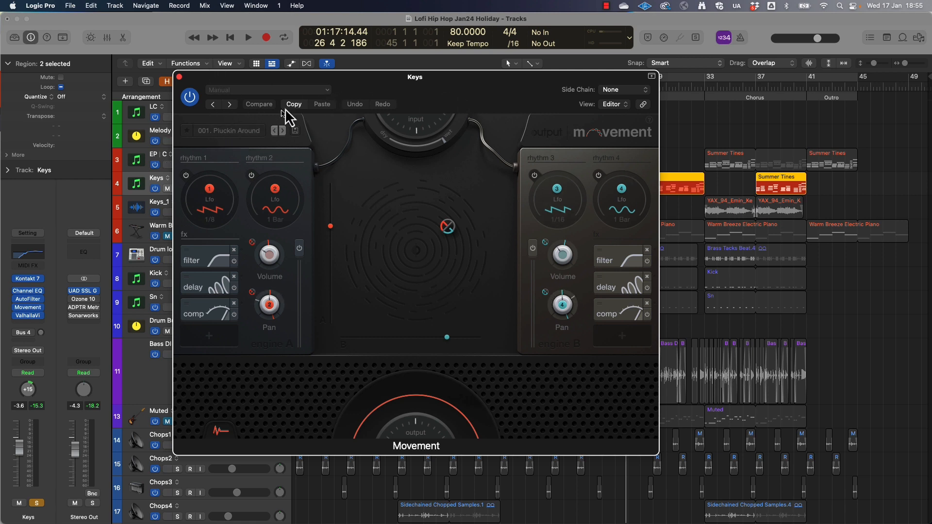
click(179, 78)
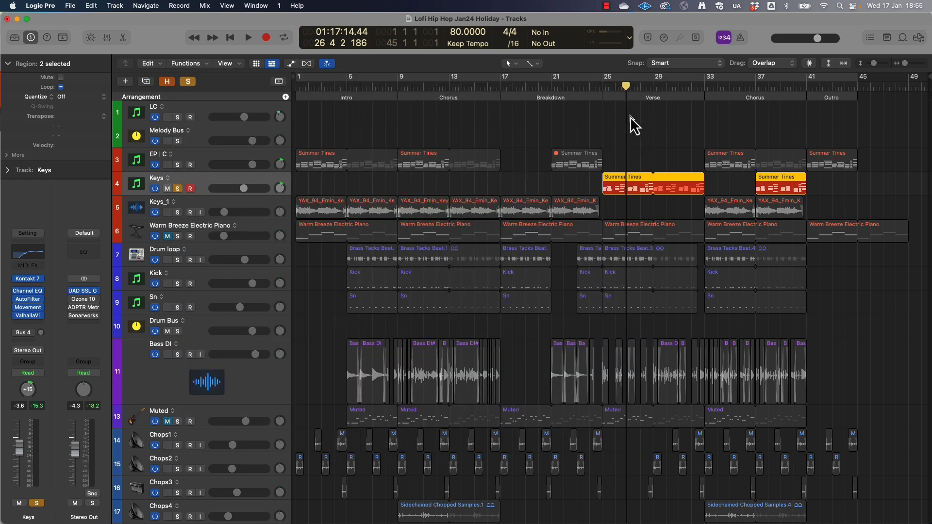
click(188, 81)
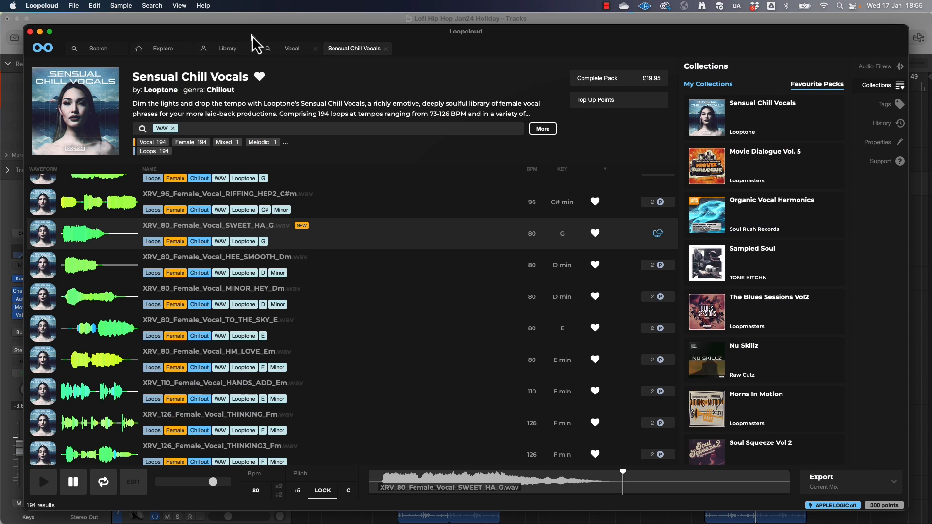
Preview the XRV_80_Female_Vocal_SWEET_HA_G sample in Loopcloud and add it to the Logic Pro project on a new track at bar 9
mouse_move(252, 32)
mouse_down()
mouse_move(261, 21)
mouse_move(250, 30)
mouse_up()
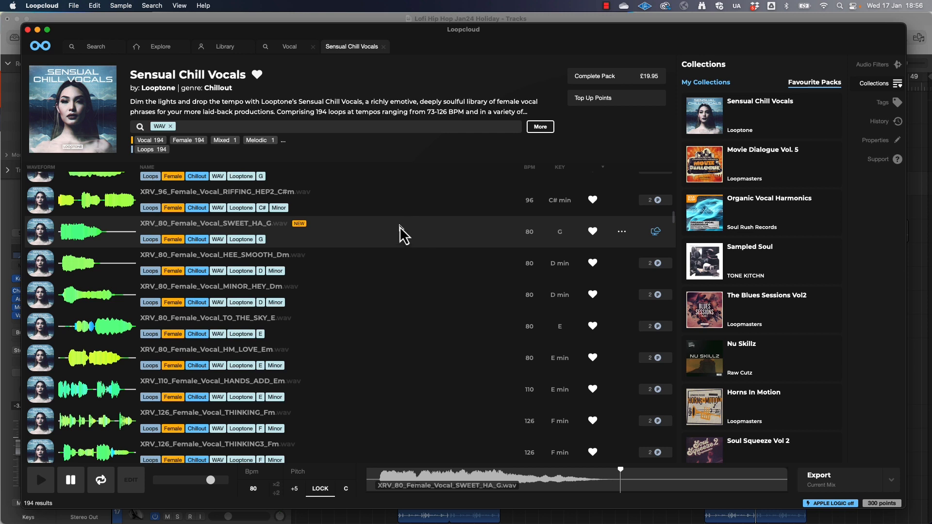
key(space)
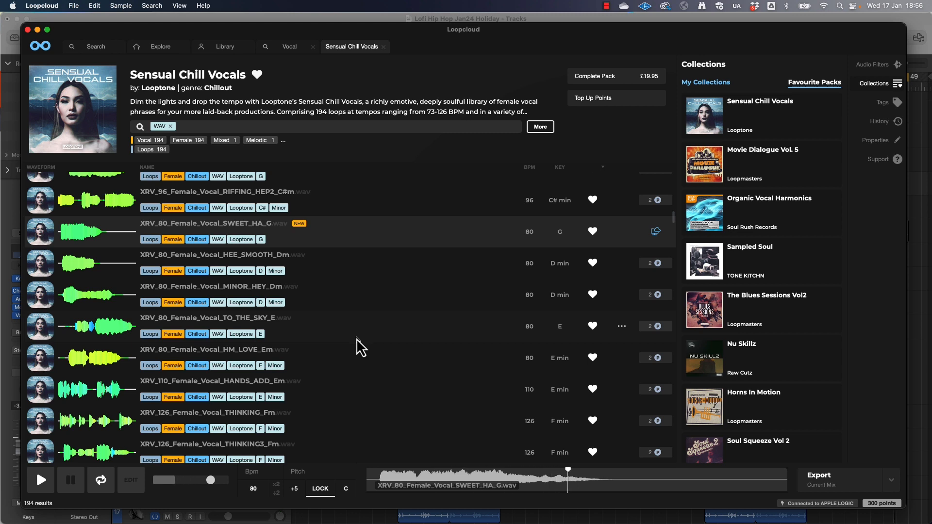
key(space)
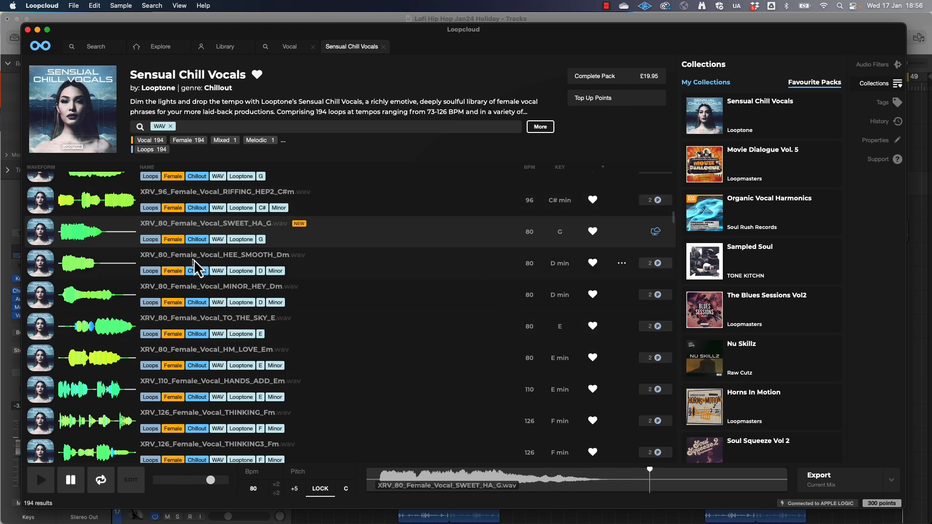
scroll(206, 250, down, 1)
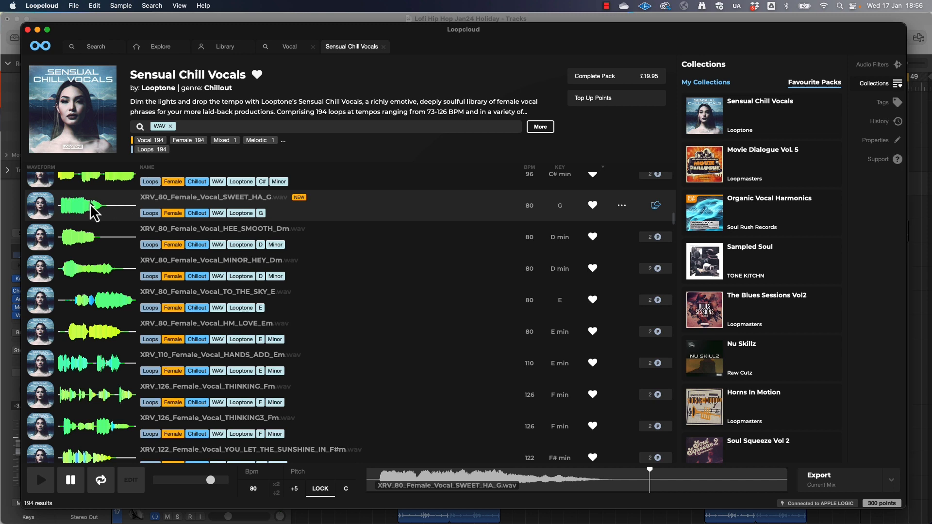
drag(2, 301, 400, 491)
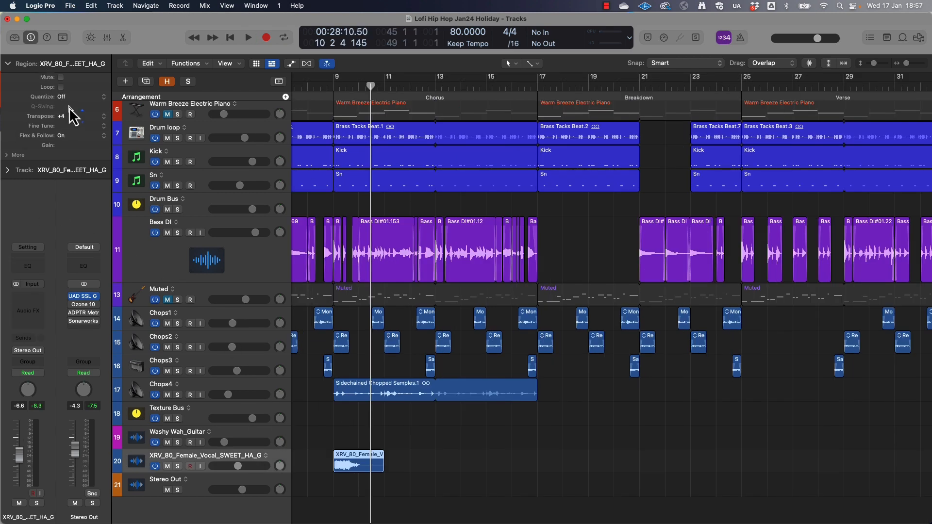
Transpose the female vocal region by +5 and insert a stereo ValhallaVintageVerb on its track with Mix at 38.6 % and a raised LowCut
click(301, 88)
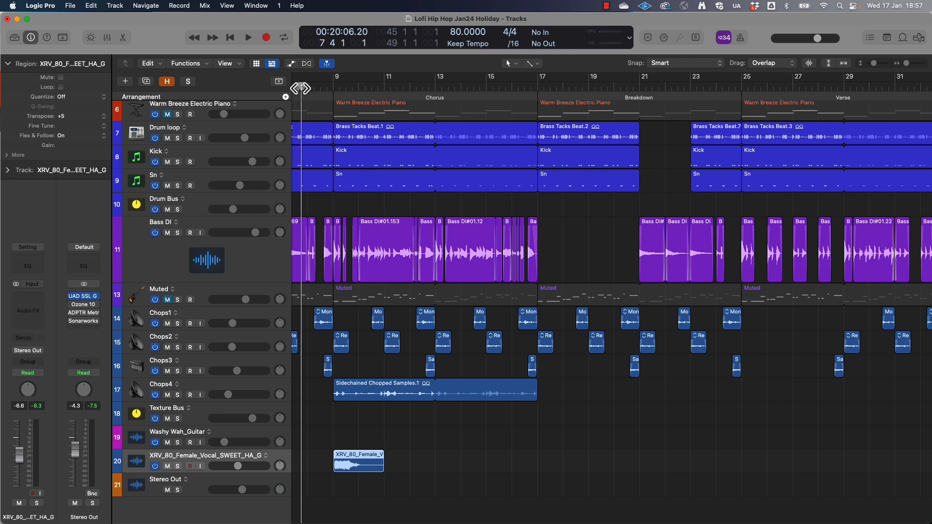
click(22, 309)
mouse_move(50, 332)
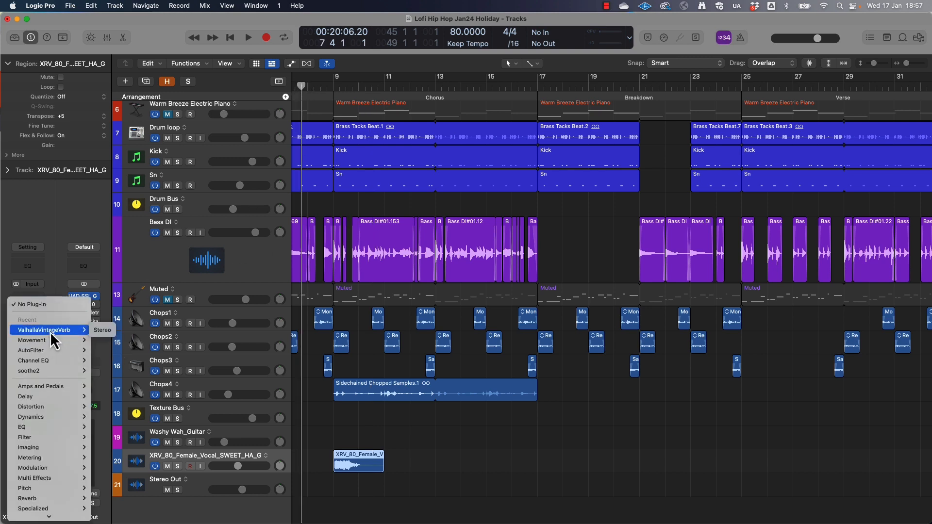
click(103, 330)
drag(322, 248, 291, 324)
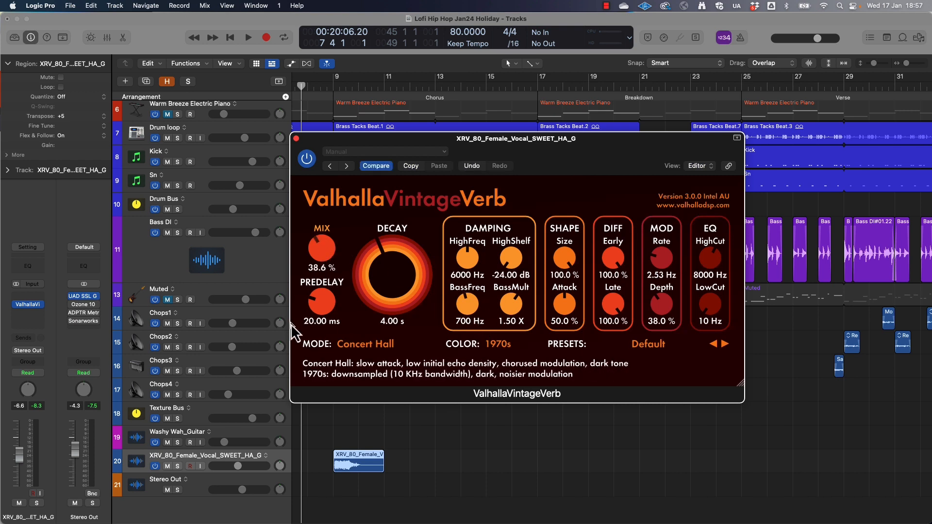
drag(700, 312, 689, 261)
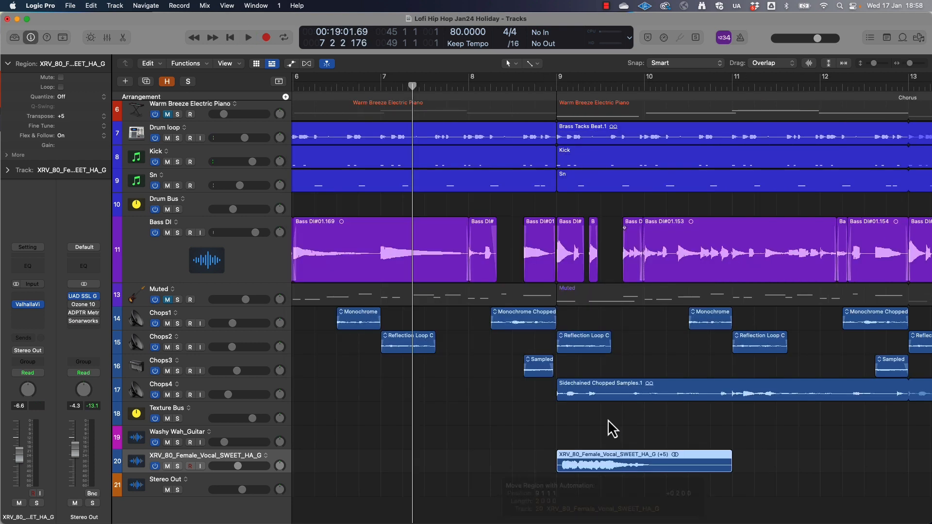
Move the female vocal region earlier to start just before bar 8, checking its timing in playback
scroll(616, 422, up, 2)
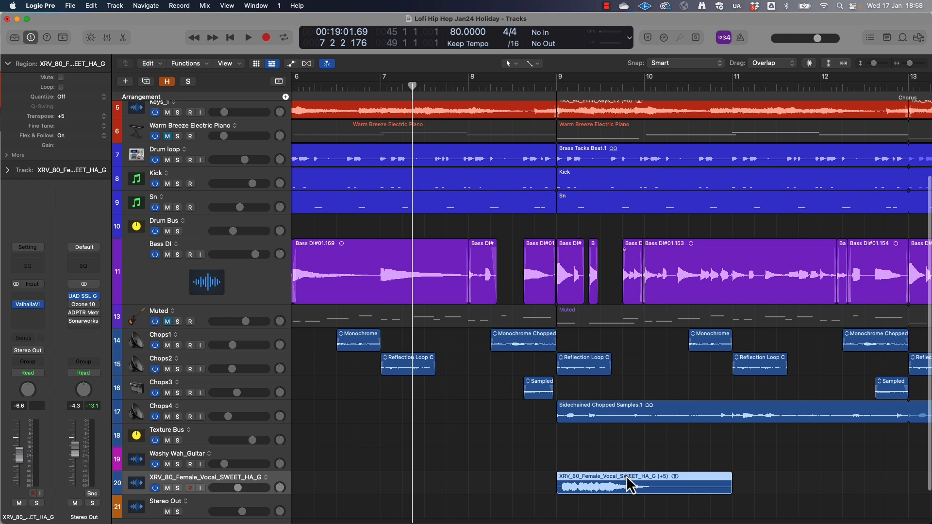
drag(627, 477, 581, 478)
double_click(465, 88)
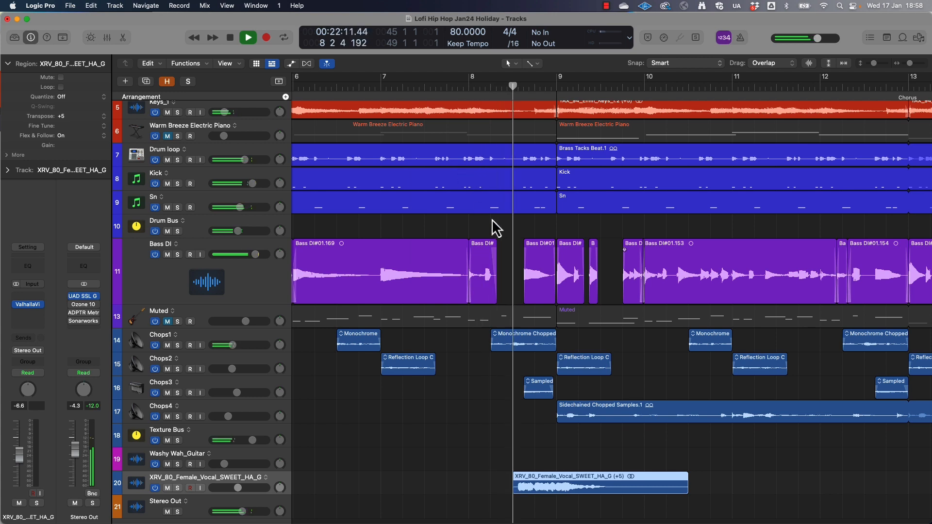
key(space)
drag(568, 479, 526, 479)
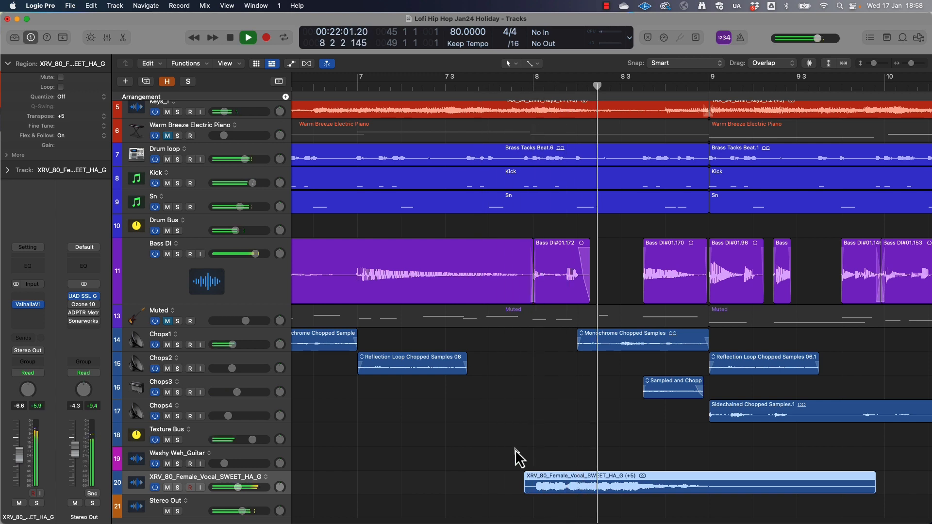
Add a Channel EQ to the female vocal track with an 18 dB/Oct low cut at 424 Hz and lower its volume to -9.6
key(super+Left)
key(super+Left)
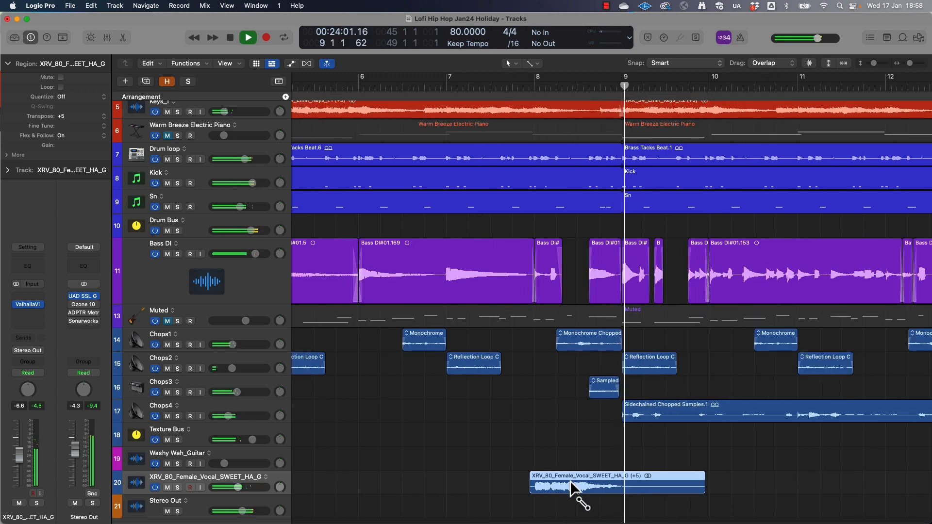
key(super+Left)
click(239, 194)
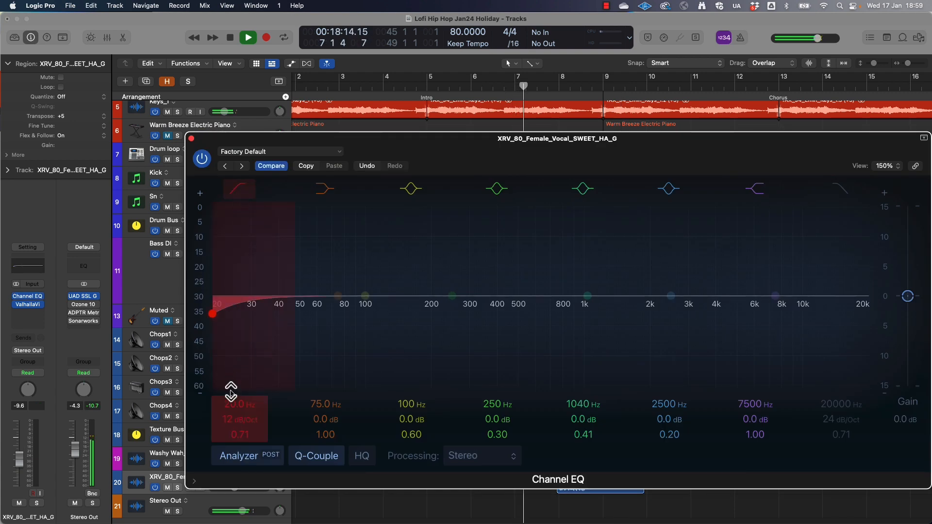
drag(231, 391, 228, 402)
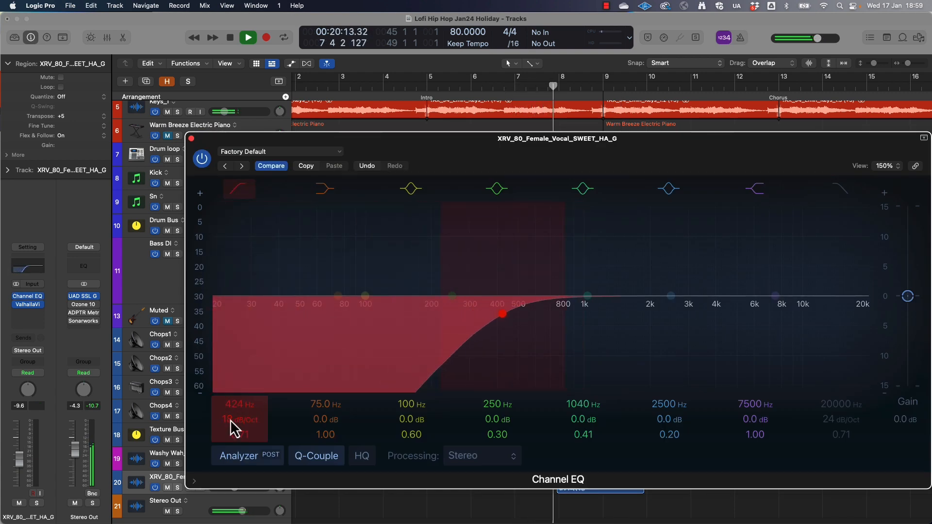
click(192, 139)
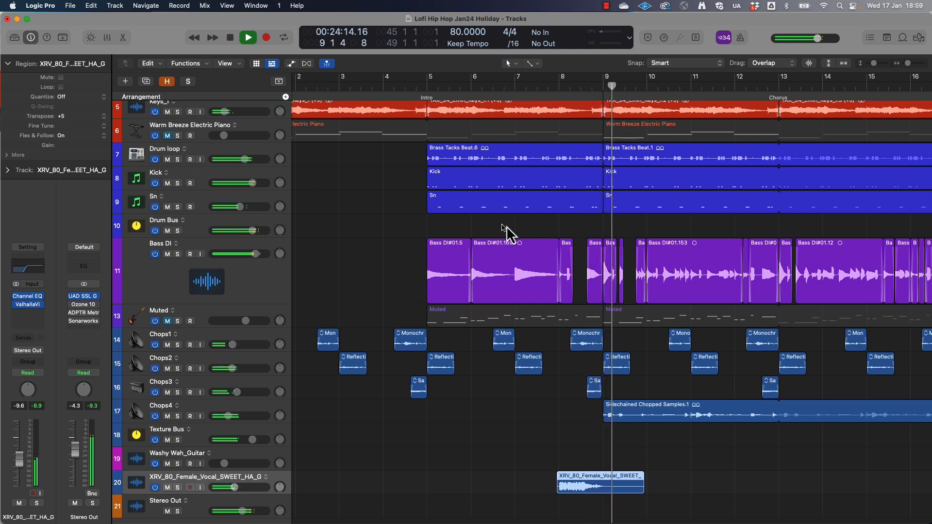
Copy the female vocal region to the ends of later sections, starting around bars 16, 32 and 40
key(super+Left)
key(super+Left)
key(super+Left)
drag(549, 491, 546, 495)
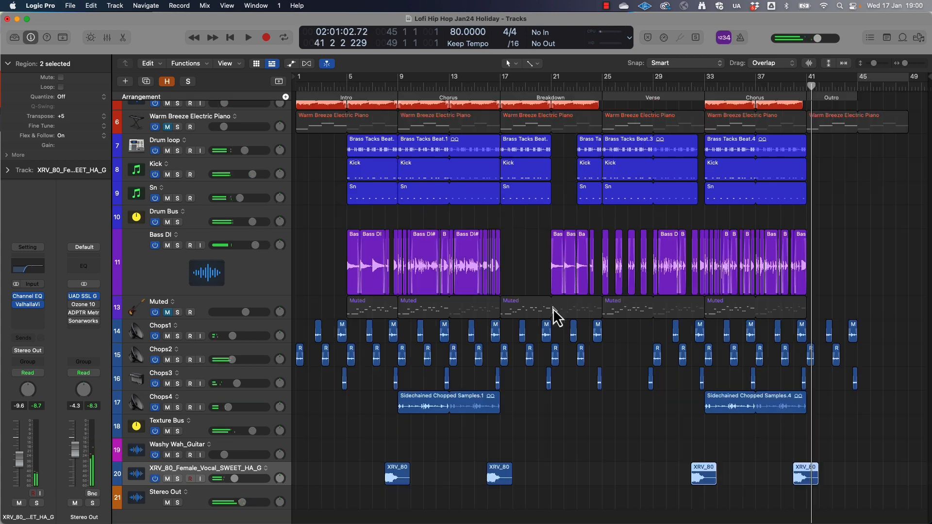
Switch to Loopcloud and preview the YOU_GOTTA_BELIEVE_C, BLUE_Gm and HEEE_Y_C samples in the Sensual Chill Vocals pack
key(super+Tab)
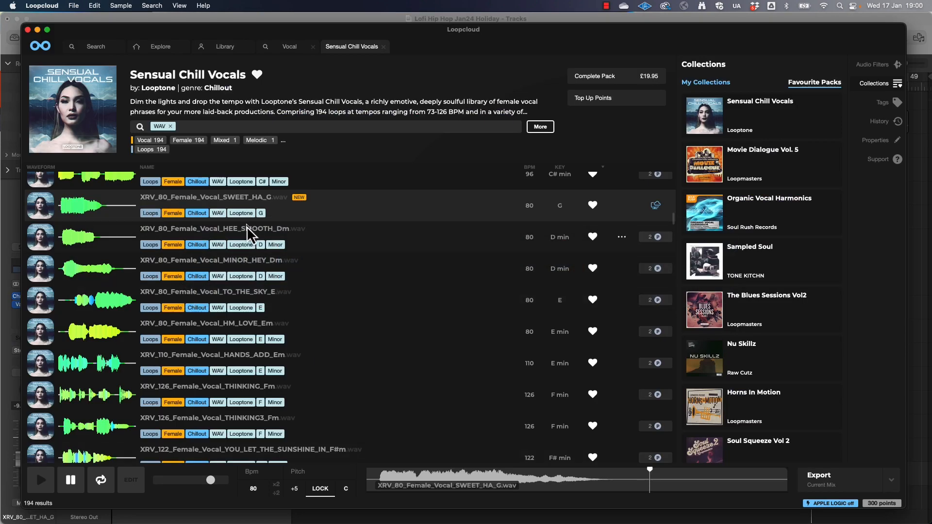
scroll(348, 353, down, 5)
click(348, 353)
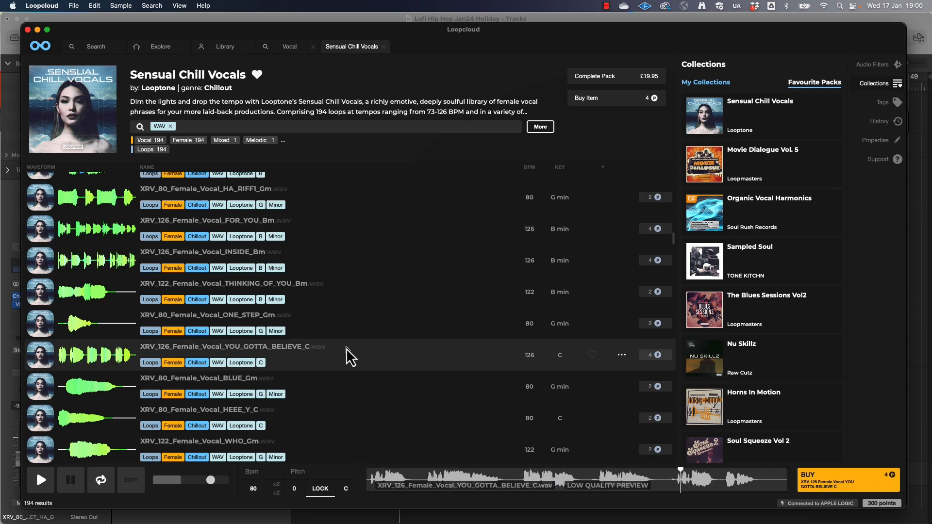
click(349, 411)
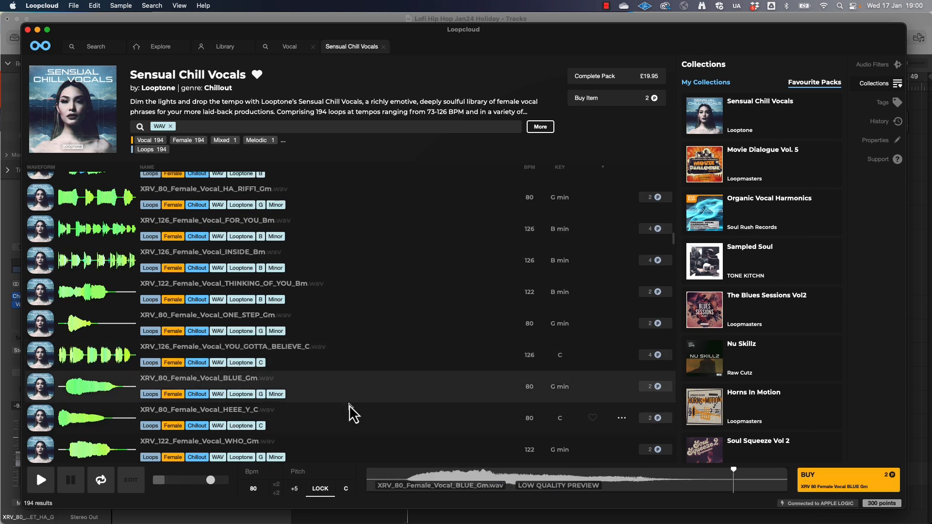
scroll(334, 428, down, 5)
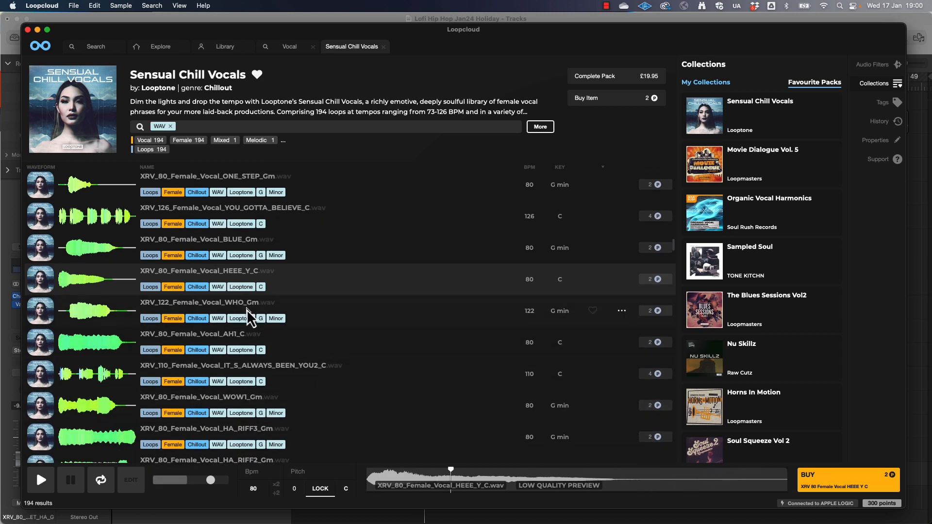
Buy XRV_80_Female_Vocal_HEEE_Y_C, place it on the female vocal track at bar 19 in Logic Pro, and play it in context
click(658, 280)
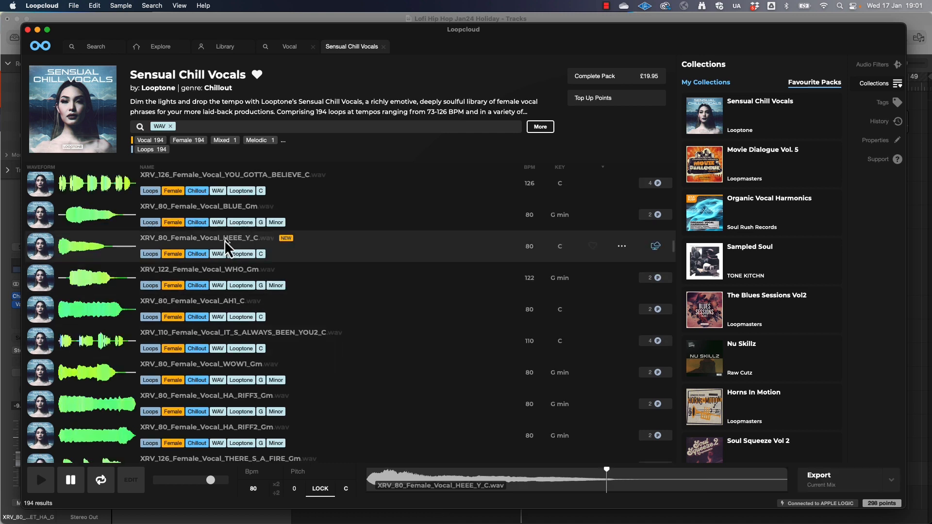
drag(227, 247, 534, 483)
key(space)
click(514, 87)
click(523, 81)
key(space)
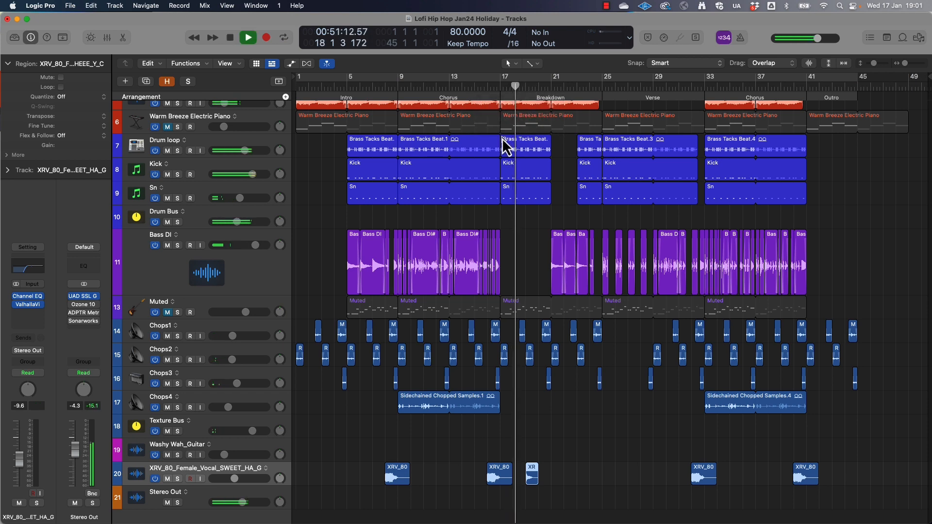
scroll(505, 150, up, 5)
scroll(505, 150, up, 3)
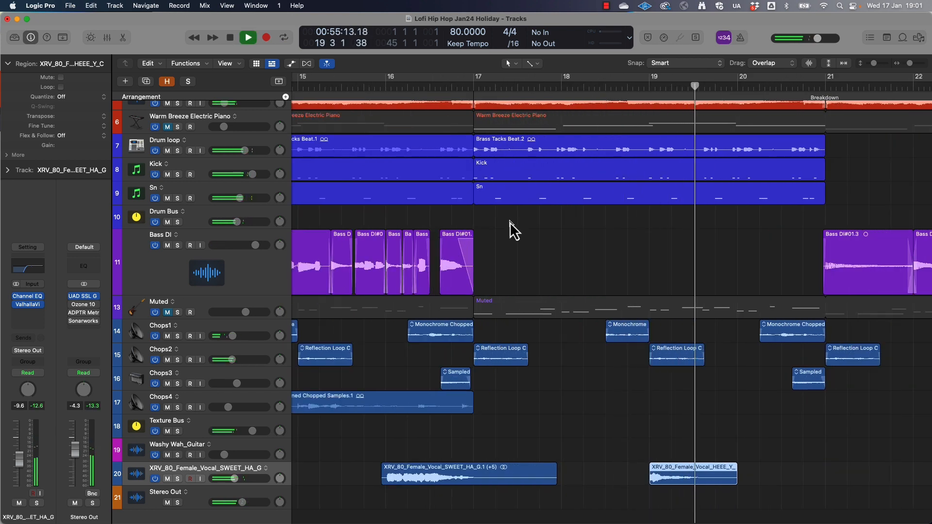
Buy XRV_122_Female_Vocal_FALLING_Abm in Loopcloud, preview XRV_80_Female_Vocal_AGAIN2_Am, and sort the pack with owned samples first
scroll(515, 269, down, 4)
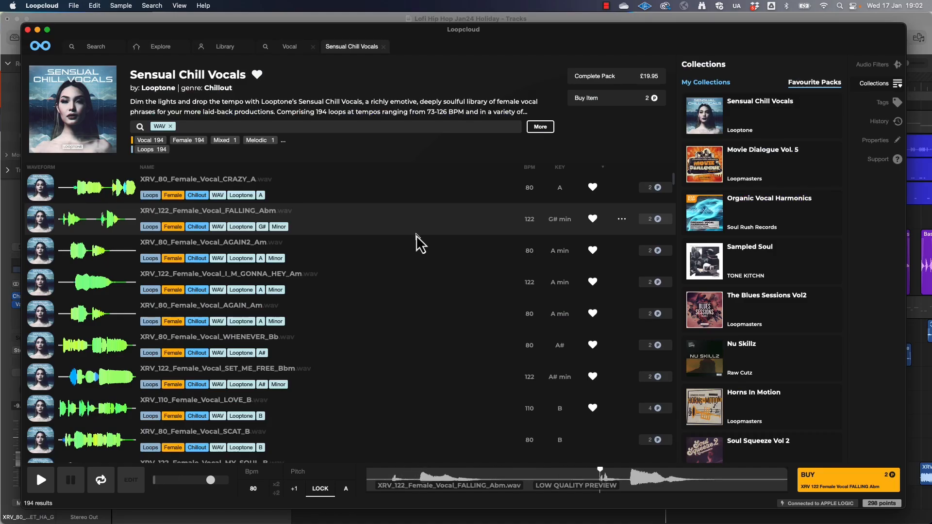
click(660, 222)
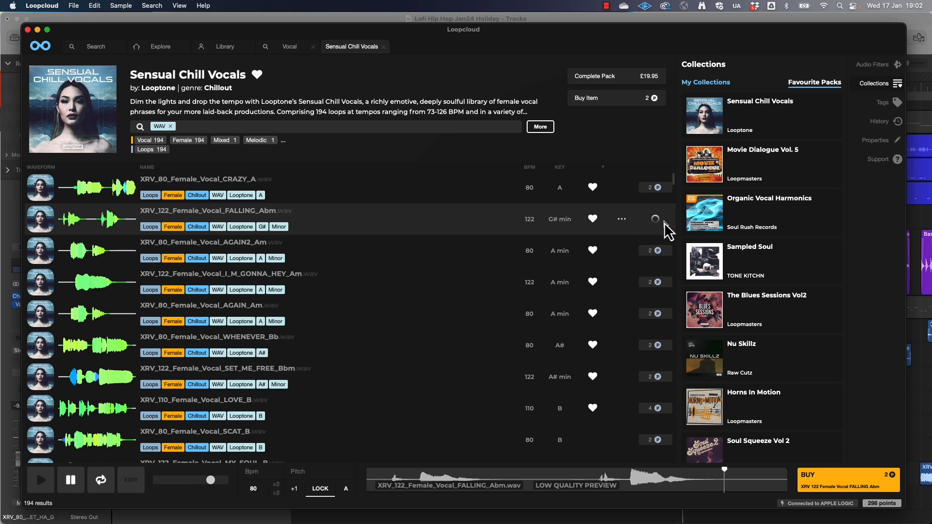
click(346, 251)
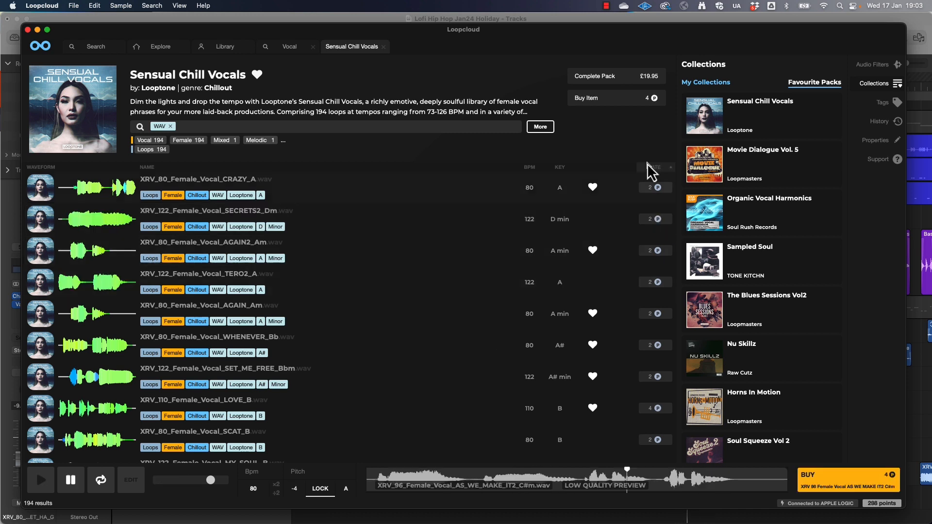
click(648, 166)
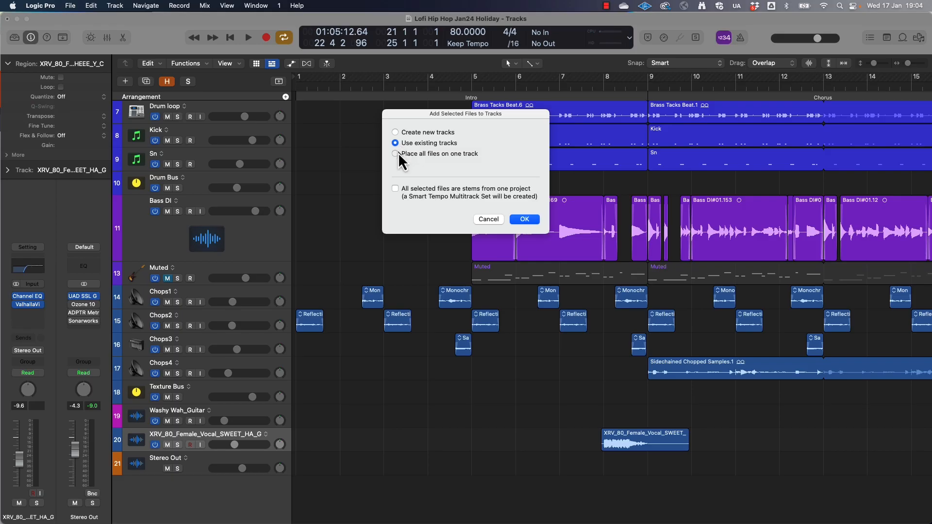
Place the downloaded vocal samples at the start of the female vocal track in Logic Pro and duplicate that track
click(399, 156)
click(527, 217)
key(super+Left)
key(super+Left)
key(super+Left)
key(super+Left)
key(super+d)
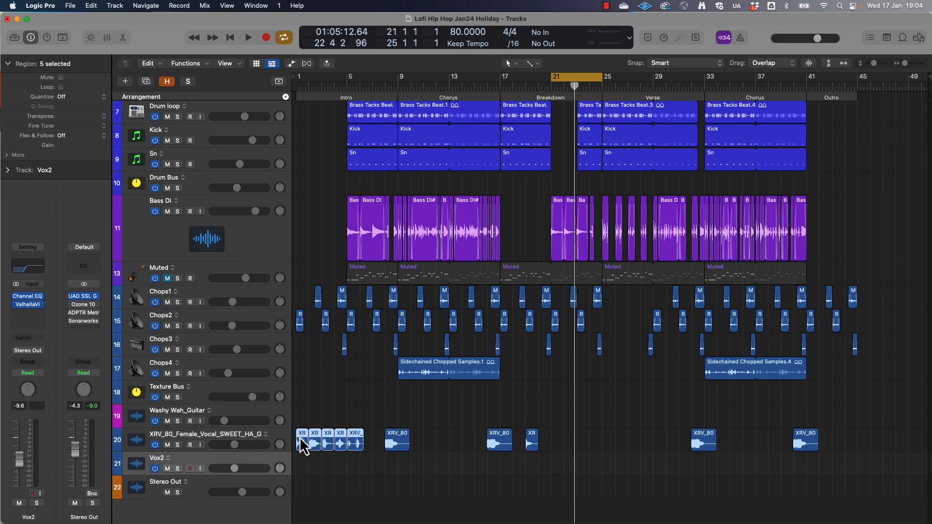
Move the vocal samples onto the duplicated track, named Vox2, and place the HEEE_Y_C region at bar 21
drag(302, 443, 303, 466)
drag(318, 478, 557, 461)
key(super+Right)
key(super+Right)
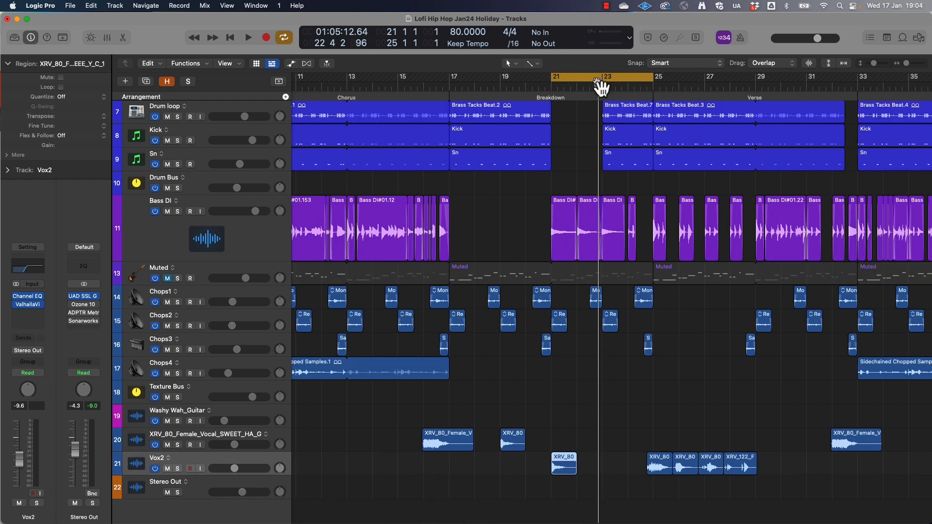
Turn off the cycle range and move the remaining vocal regions on the Vox2 track to later positions in the arrangement
click(598, 79)
key(super+Right)
drag(744, 468, 834, 466)
key(super+Left)
key(super+Left)
drag(760, 465, 902, 463)
right_click(902, 463)
click(820, 306)
click(634, 88)
shift+click(160, 449)
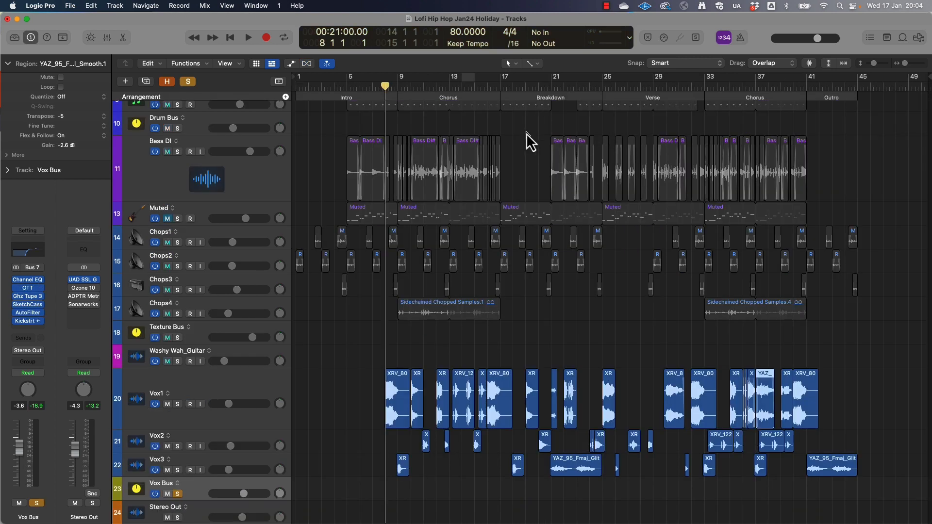
Inspect the Vox Bus's Ghz Tupe 3, SketchCassette II and AutoFilter plug-ins, closing each window
scroll(201, 380, down, 3)
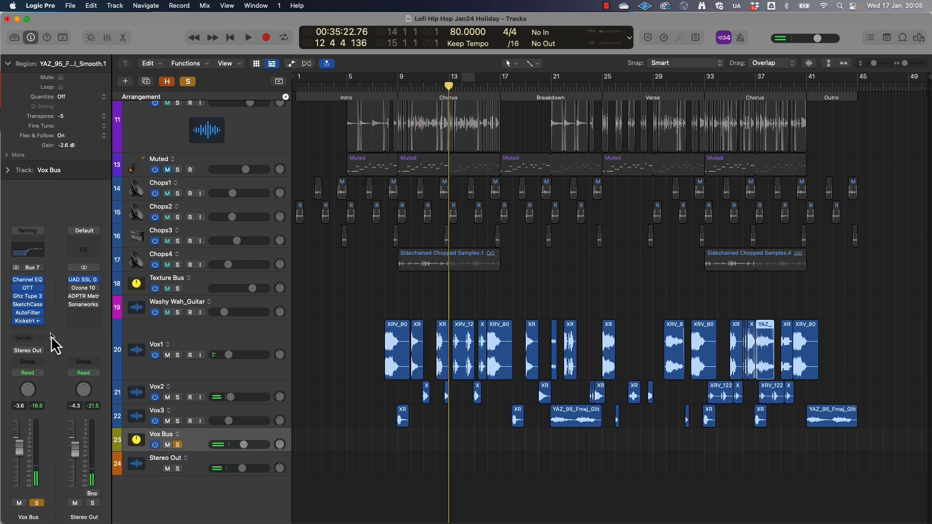
click(29, 298)
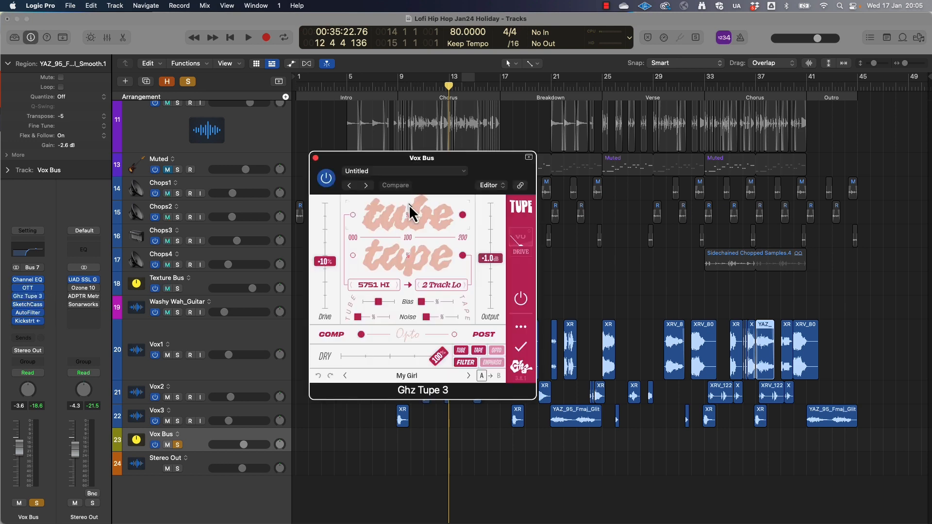
click(316, 159)
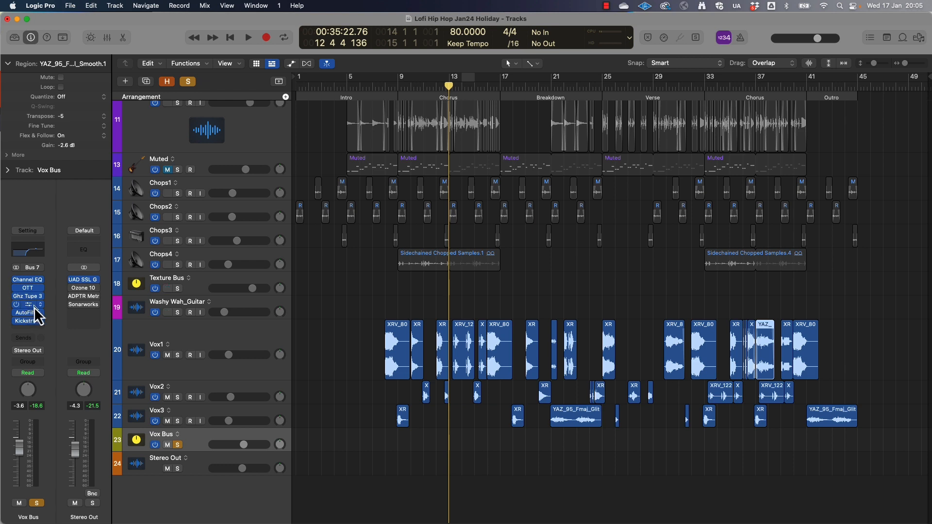
click(34, 305)
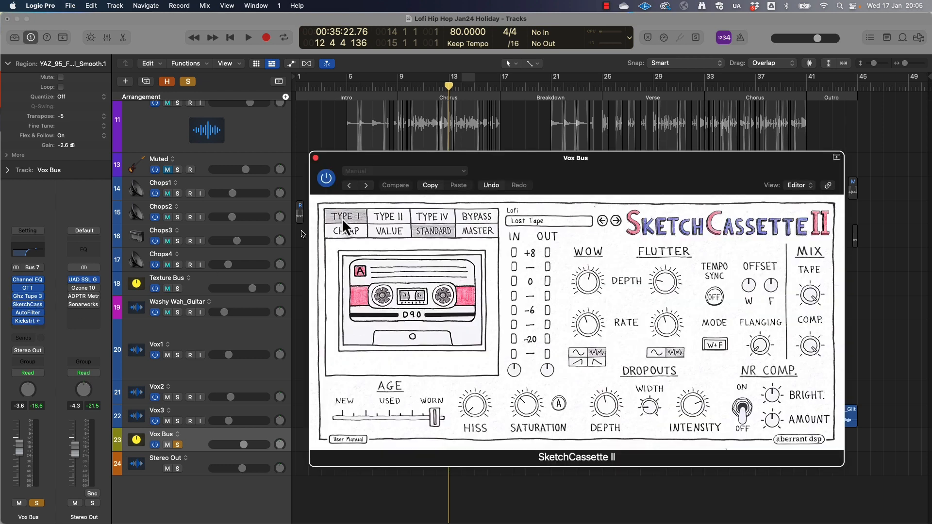
click(316, 158)
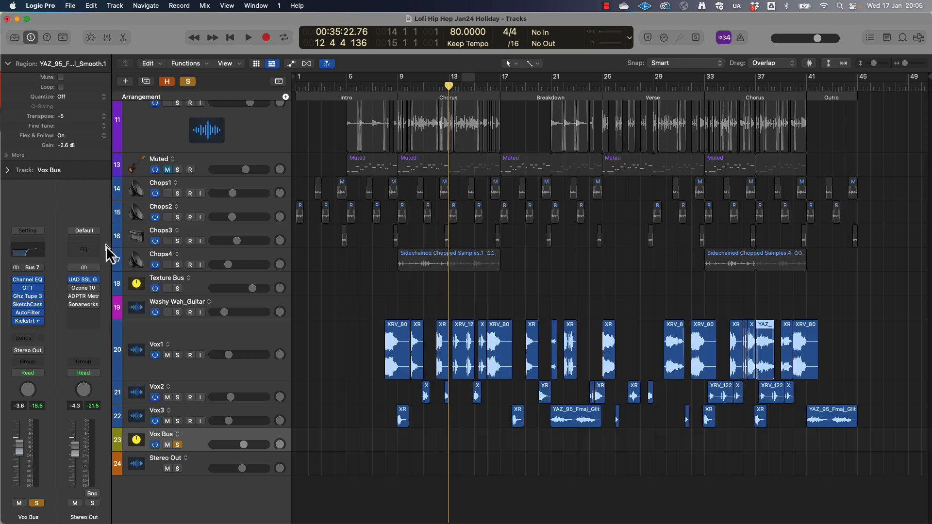
click(28, 314)
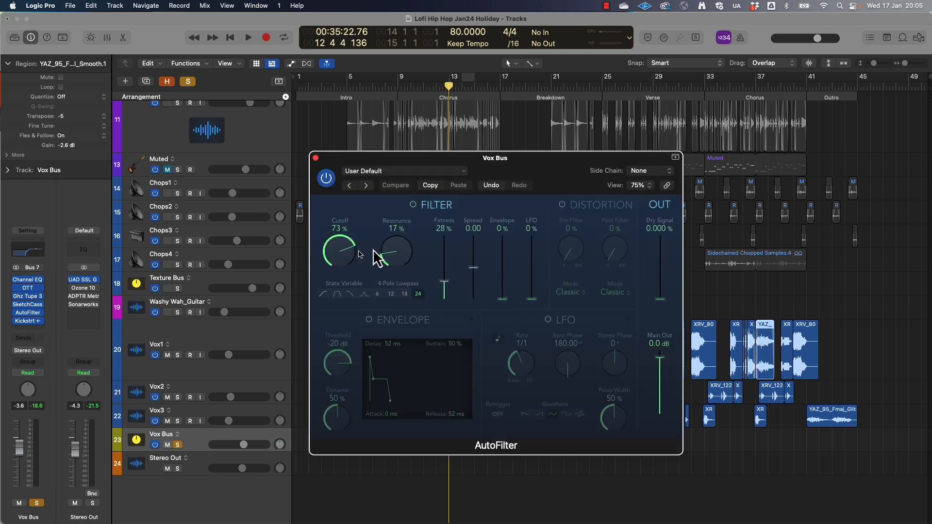
click(316, 158)
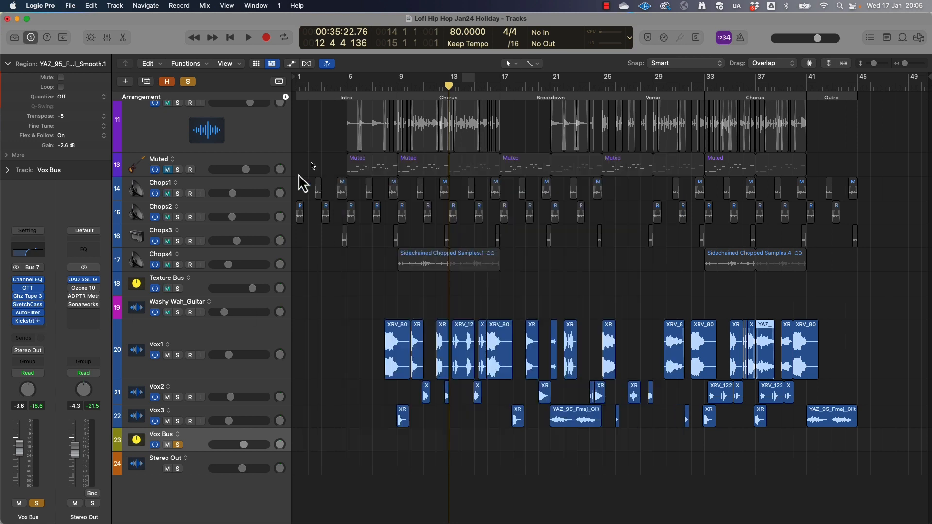
Inspect the Vox Bus's Kickstart 2 plug-in during playback from bar 8 and check its side-chain source
click(28, 322)
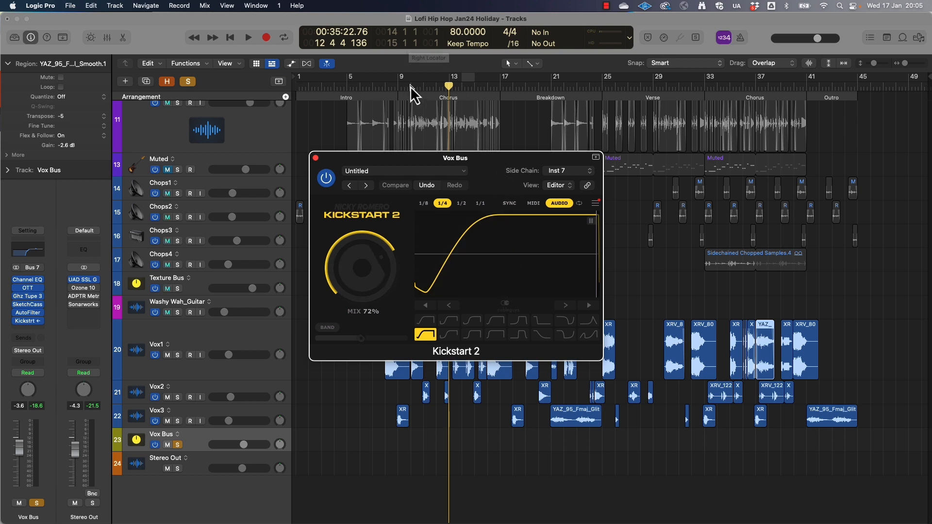
key(space)
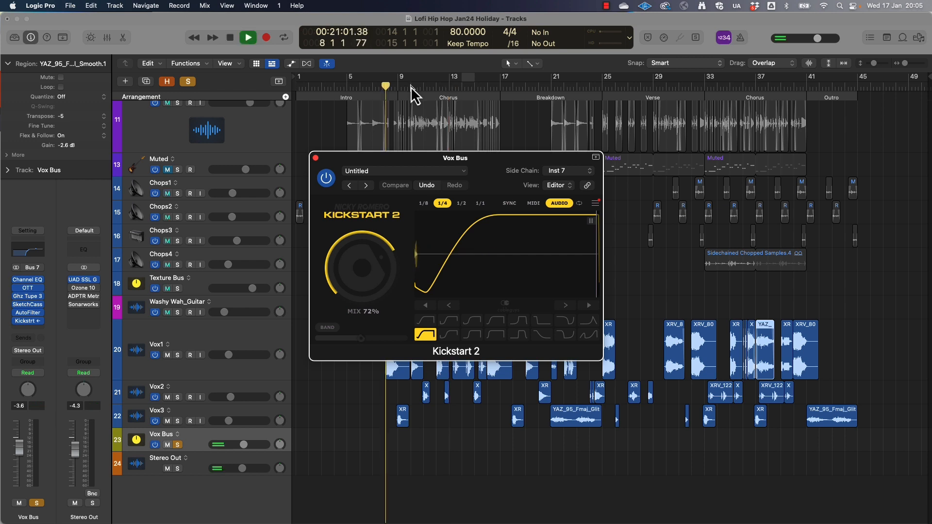
key(space)
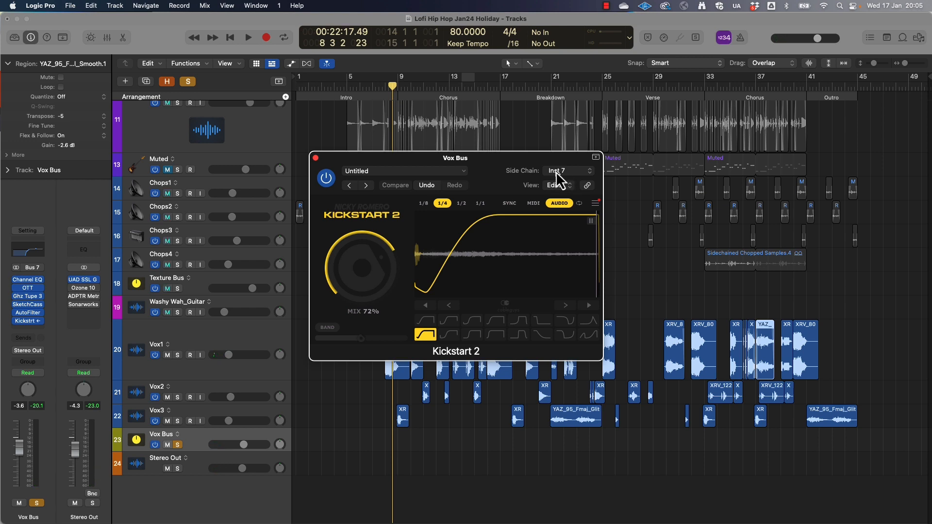
click(557, 171)
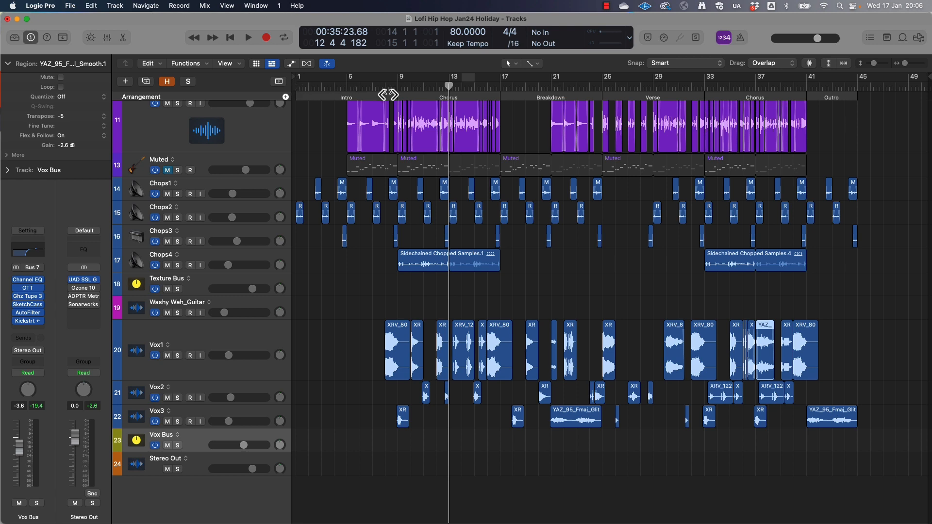
Create a software instrument track named Strings below the Vox Bus and load the Lofi Strings channel strip setting
scroll(388, 95, up, 10)
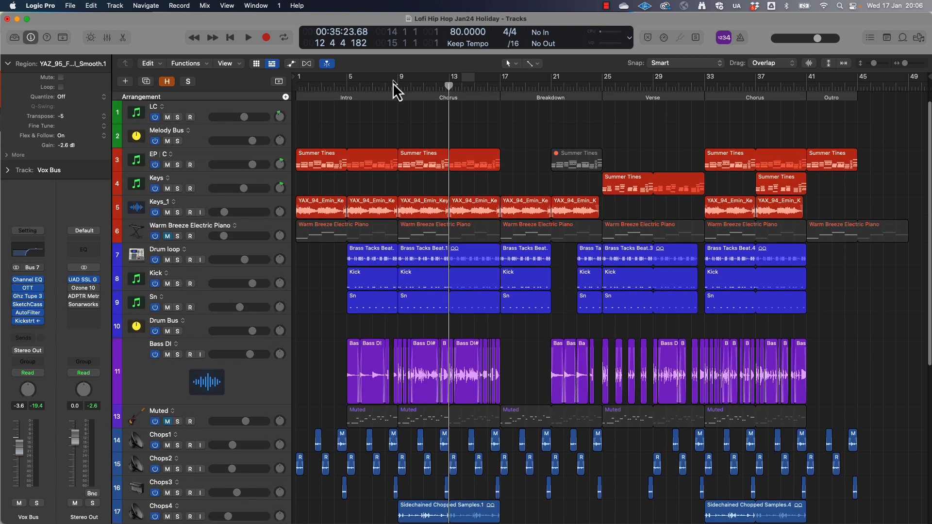
click(115, 5)
click(118, 41)
scroll(318, 369, down, 5)
double_click(158, 435)
text(Strings)
key(Return)
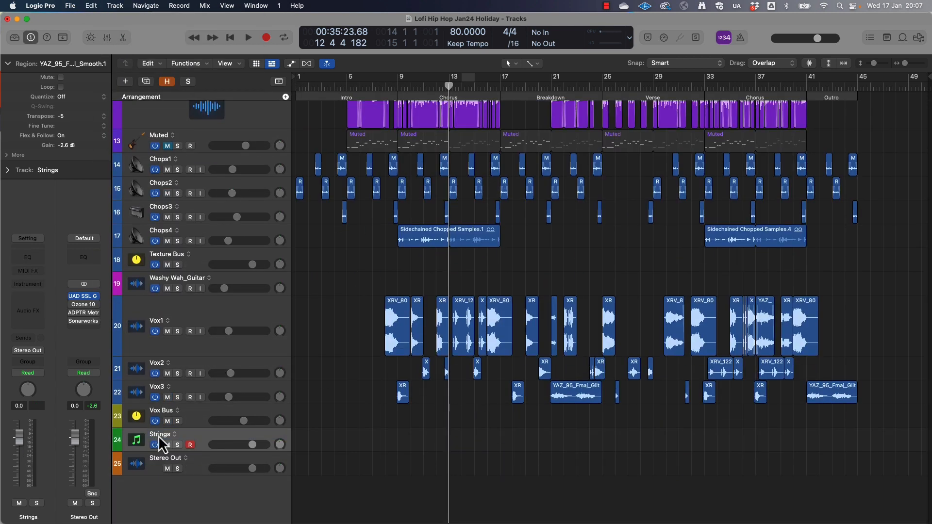
click(28, 239)
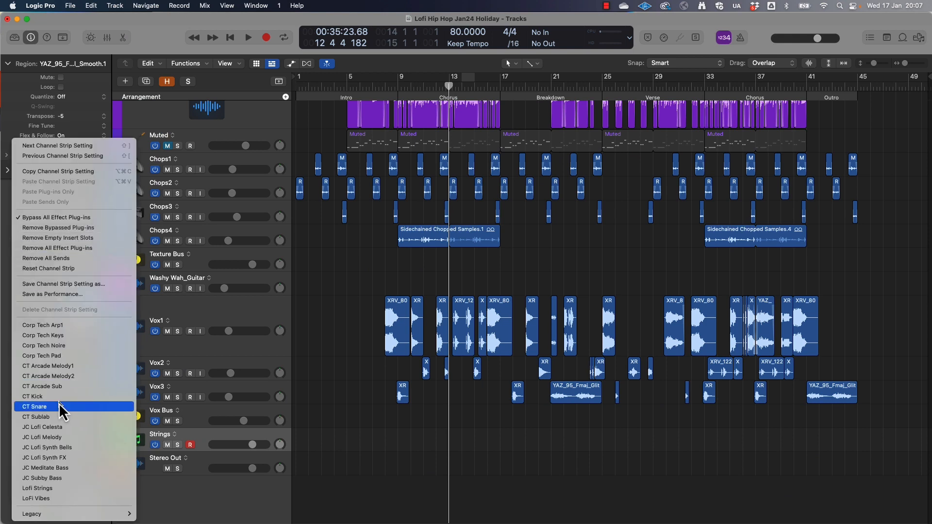
click(48, 488)
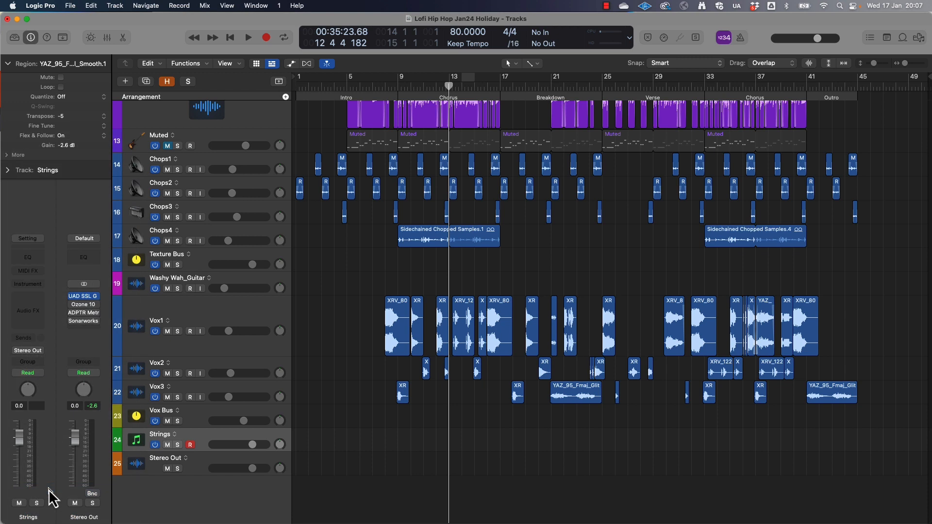
Draw a C4 note at bar 5 on the Strings track in the Piano Roll and lengthen it to about one bar
click(346, 88)
click(536, 64)
click(543, 87)
drag(402, 441, 497, 450)
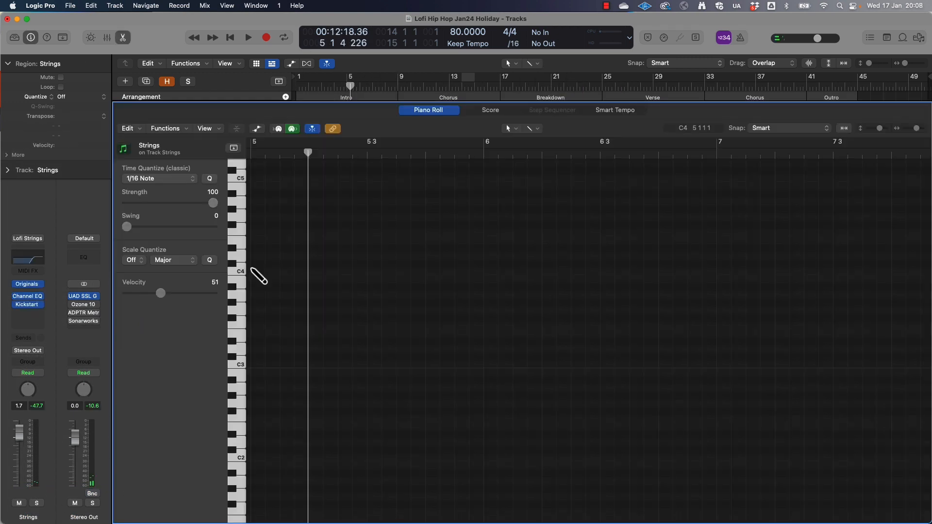
super+click(255, 272)
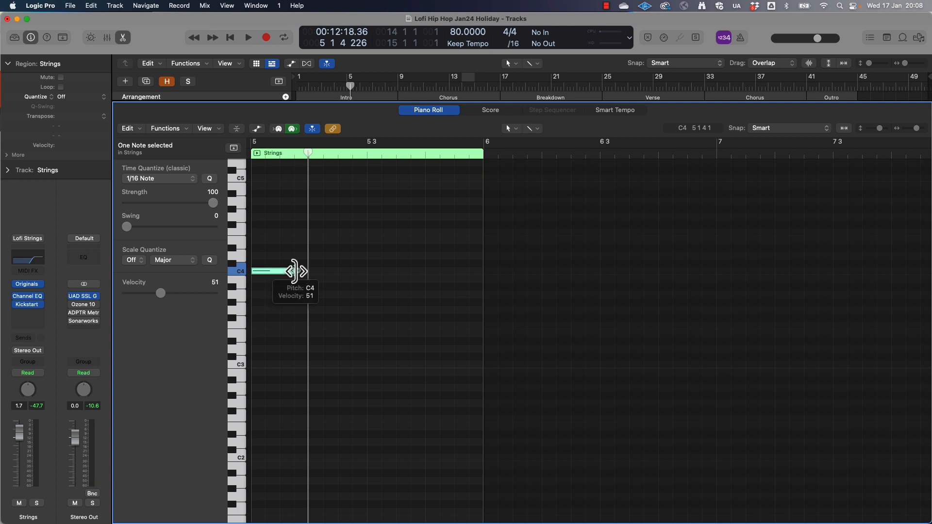
drag(295, 271, 481, 273)
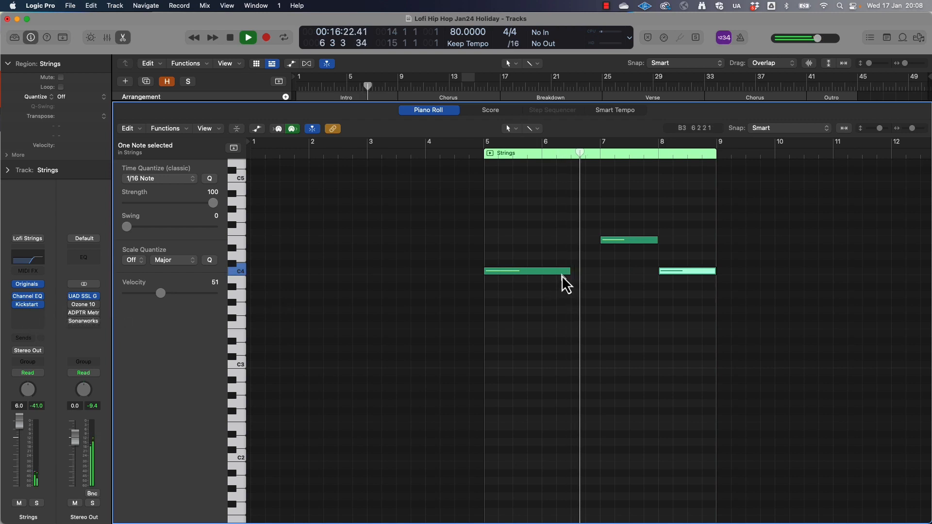
Shorten the bar 5 C4 note to about one and a quarter bars and the bar 8 C4 note to about half a bar
drag(568, 273, 557, 276)
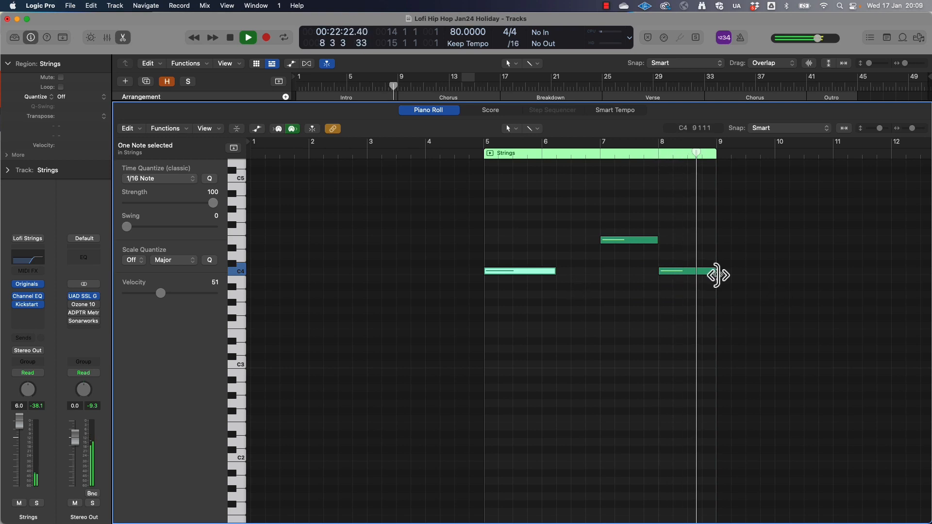
drag(713, 274, 688, 281)
key(space)
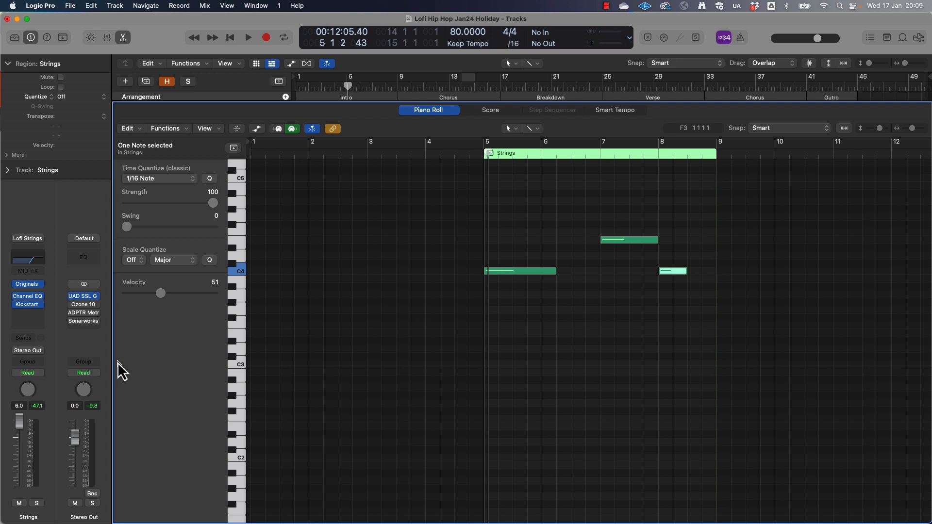
Insert Soundtoys EchoBoy in stereo on the Strings track and load its Accent Tape Eighths preset
click(25, 313)
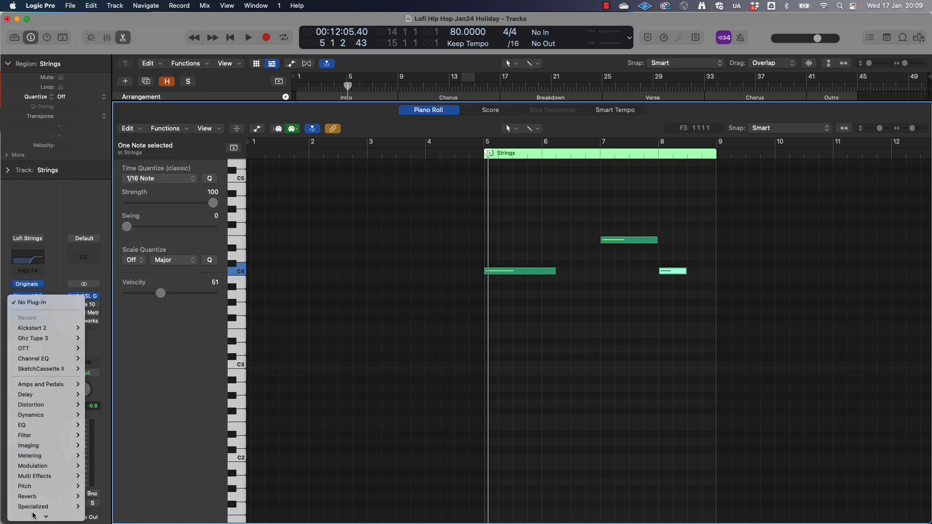
mouse_move(38, 515)
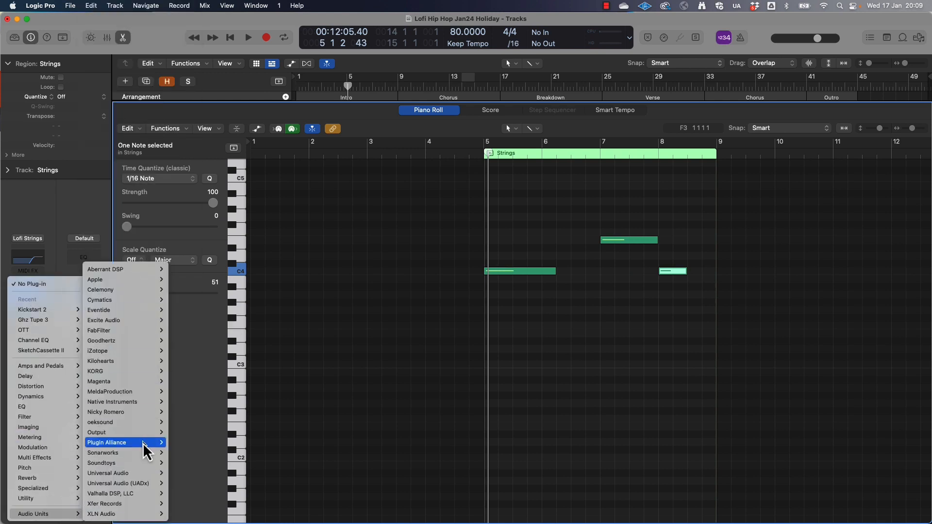
mouse_move(141, 464)
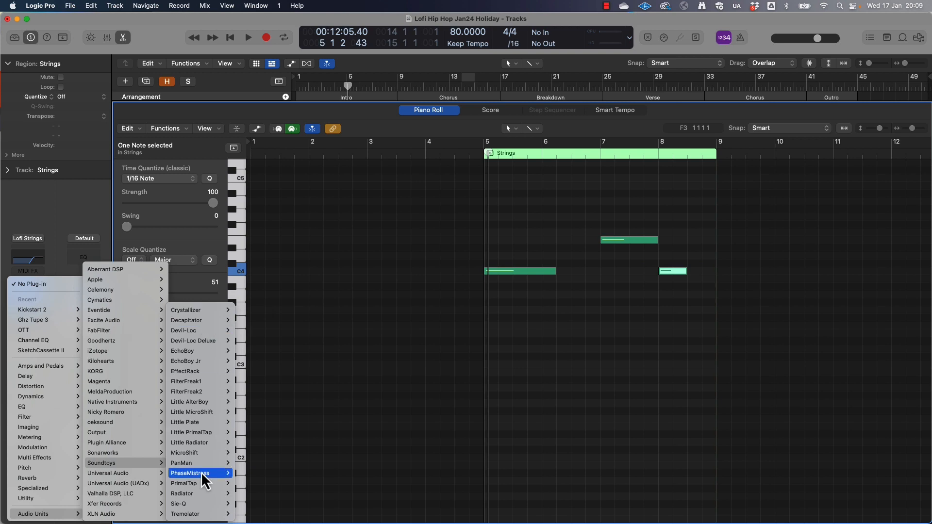
mouse_move(197, 351)
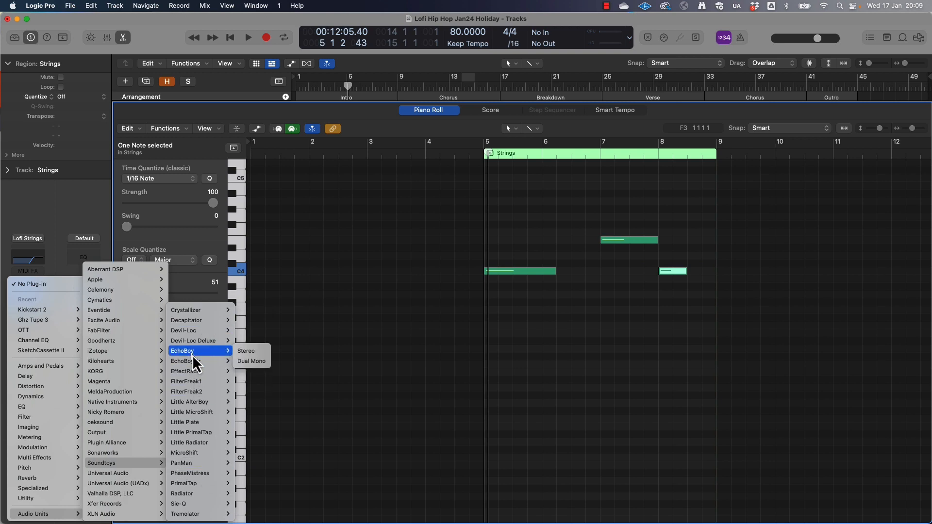
click(254, 353)
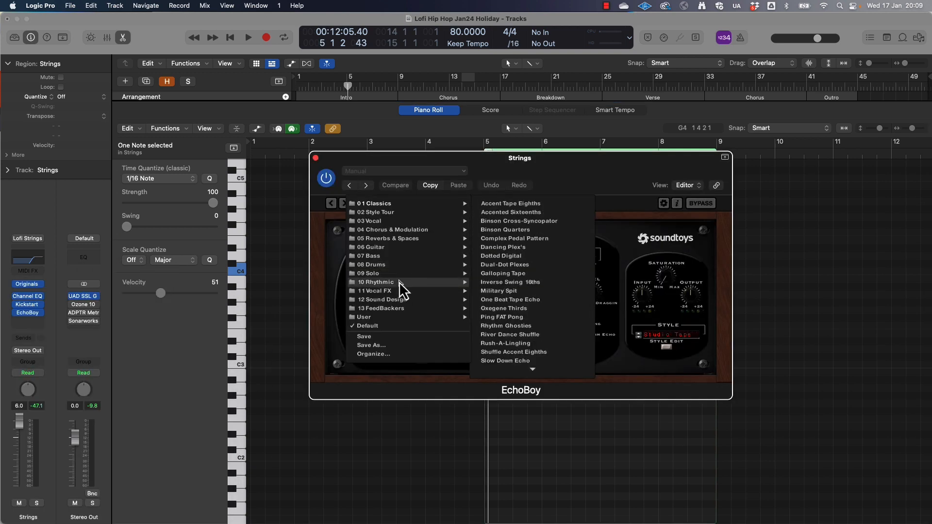
click(534, 206)
Adjust EchoBoy's mix slightly while the strings play, and close the plug-in window
key(space)
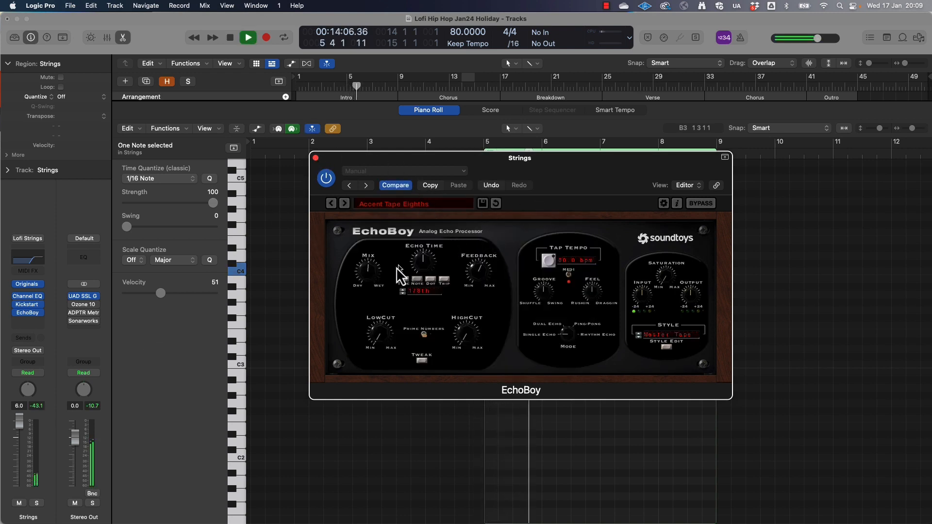
drag(371, 256, 372, 252)
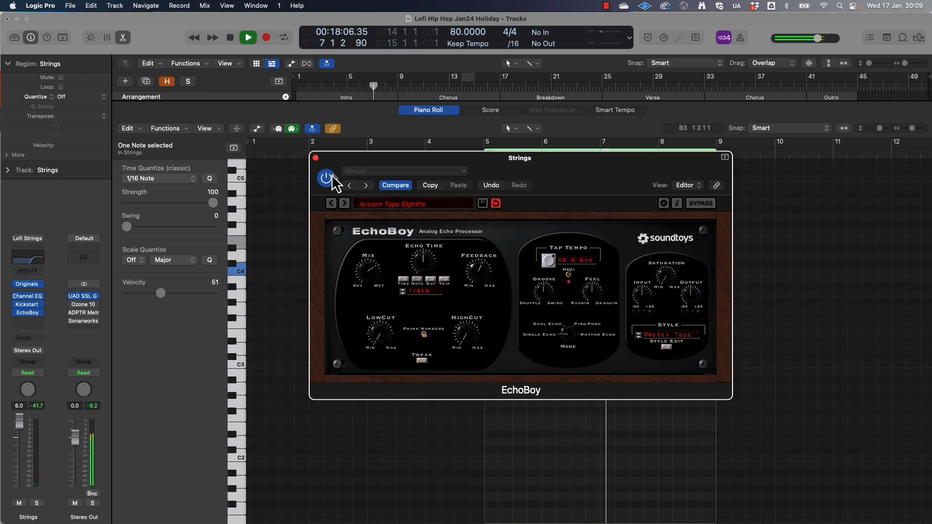
click(316, 158)
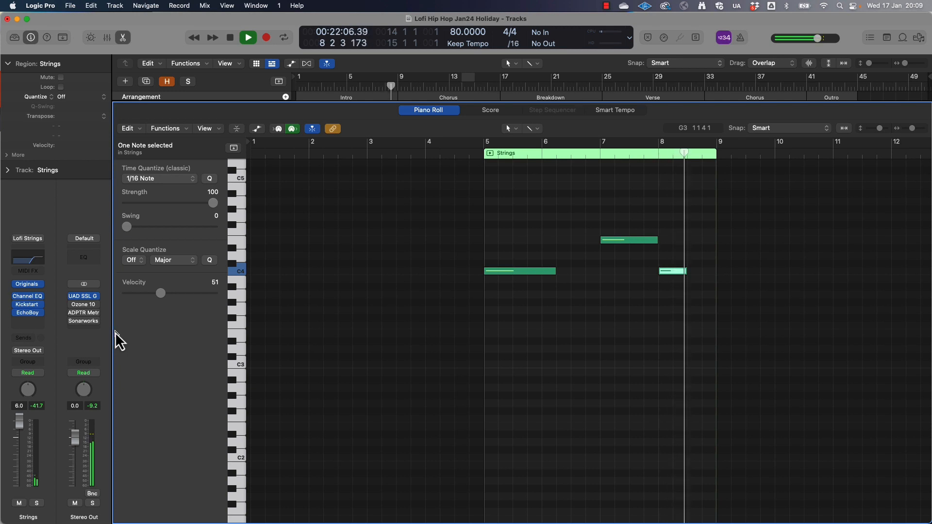
Shorten the bar 7 strings note and slightly lengthen the bar 8 note, both to just over half a bar, and audition them
key(space)
drag(657, 241, 636, 244)
drag(686, 275, 695, 276)
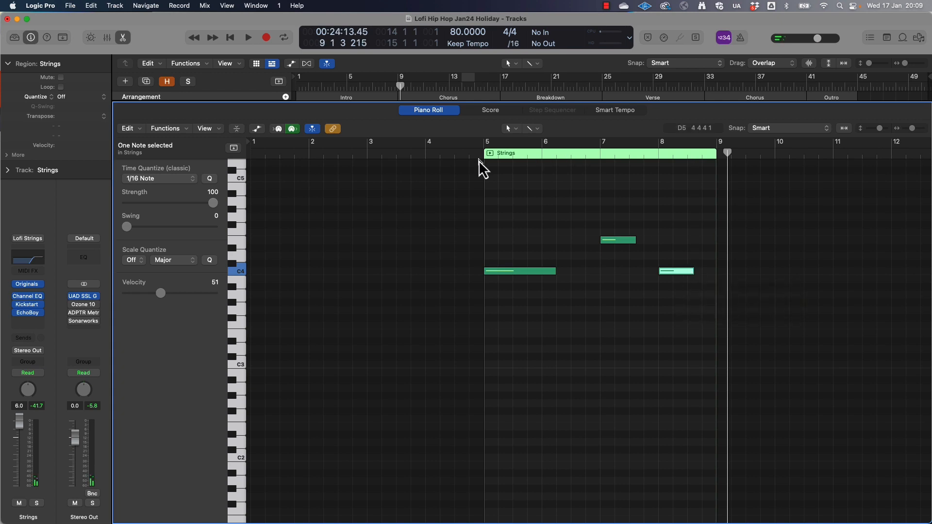
key(space)
key(space)
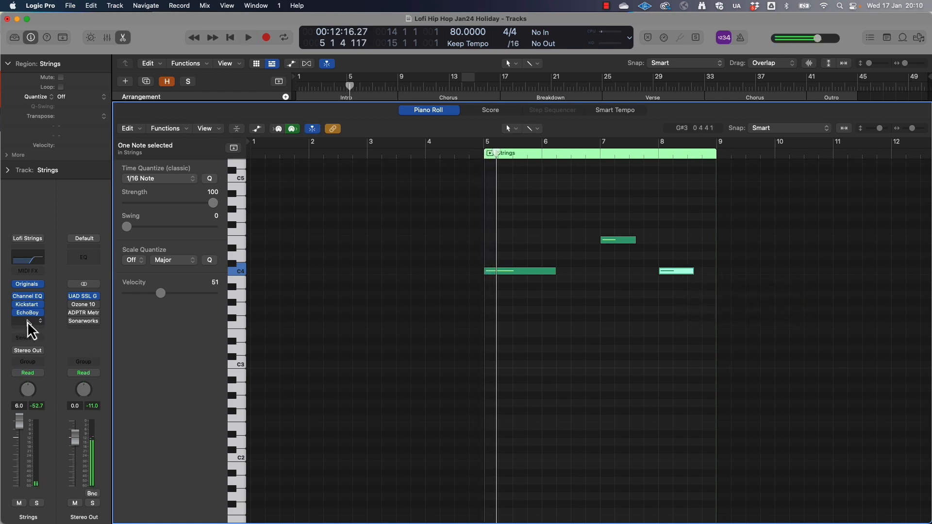
Insert ValhallaVintageVerb in stereo after EchoBoy on the Strings track
click(28, 321)
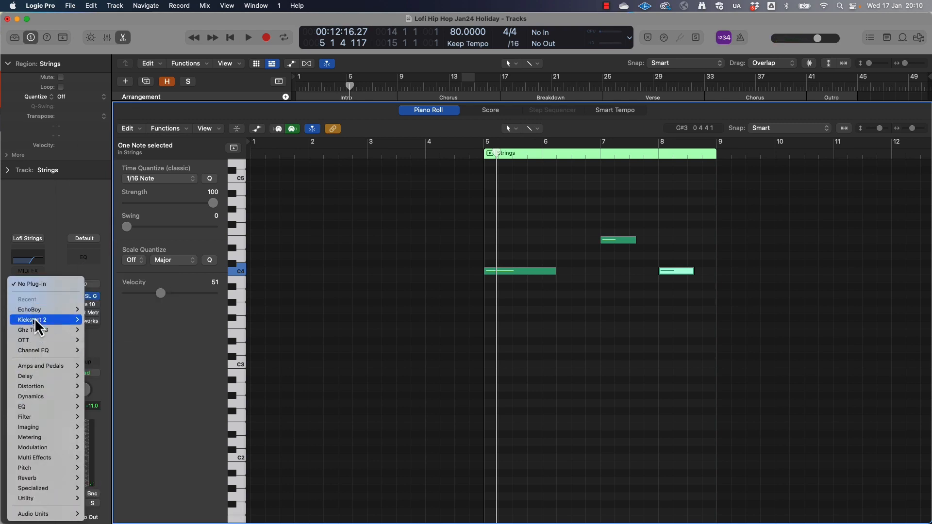
mouse_move(44, 514)
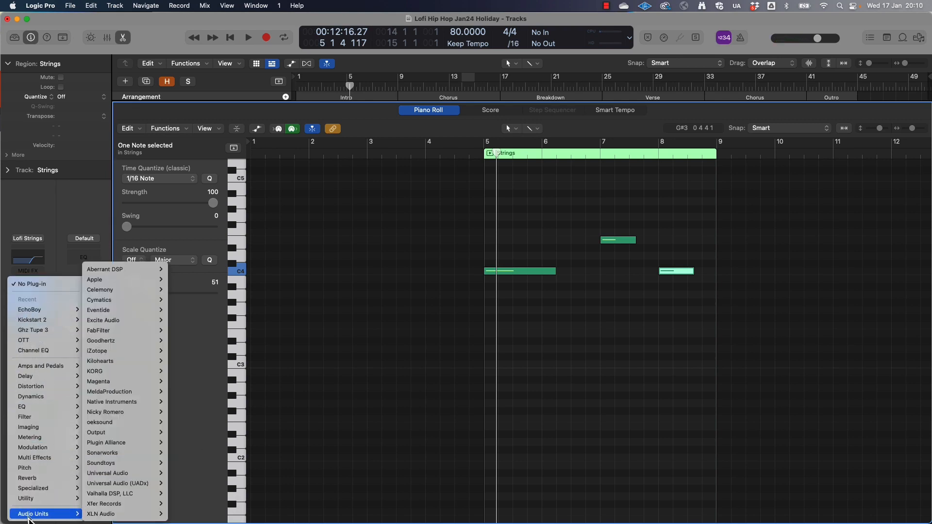
mouse_move(135, 494)
mouse_move(214, 494)
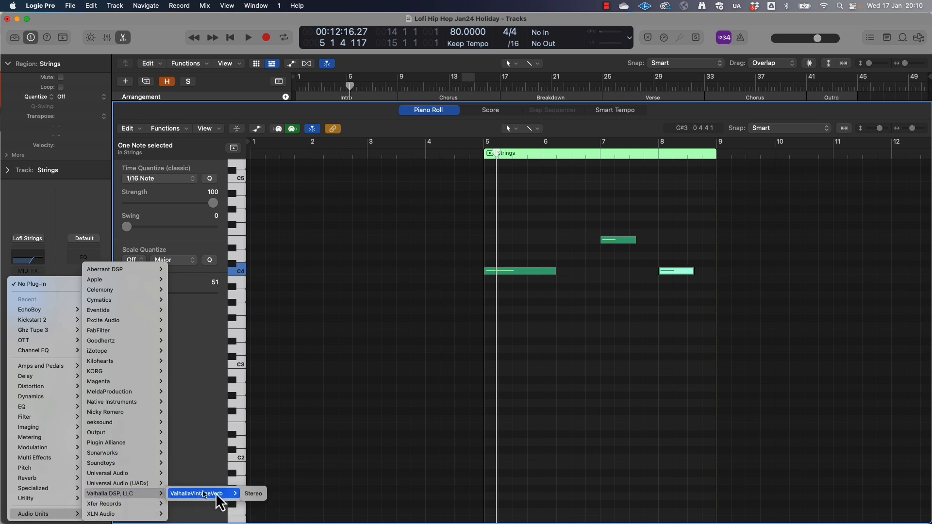
click(243, 496)
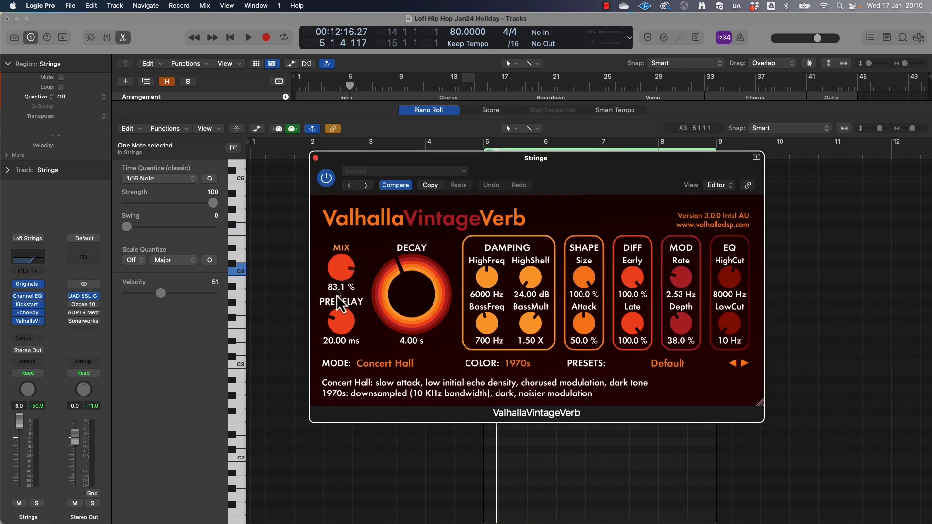
Set ValhallaVintageVerb's mix to 68.9 % and its low cut to 560 Hz during playback, and close the window
key(space)
drag(730, 324, 729, 306)
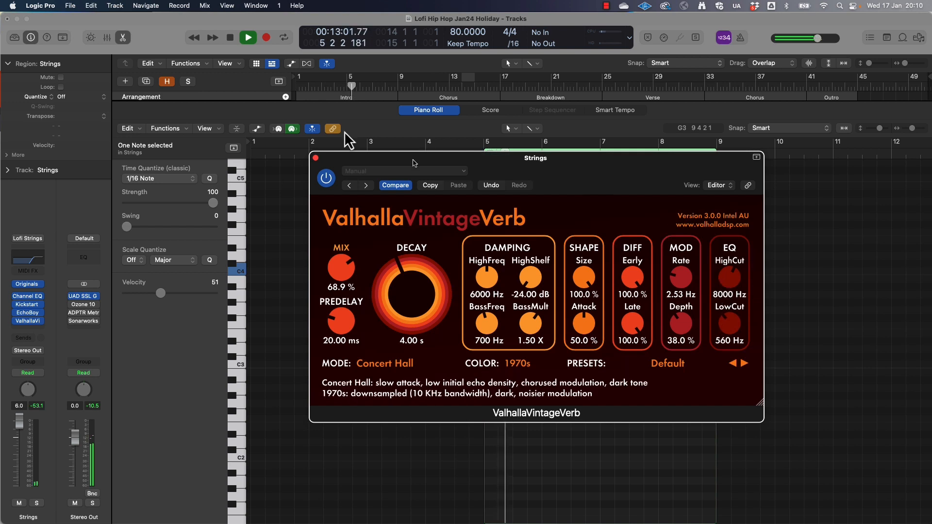
click(316, 158)
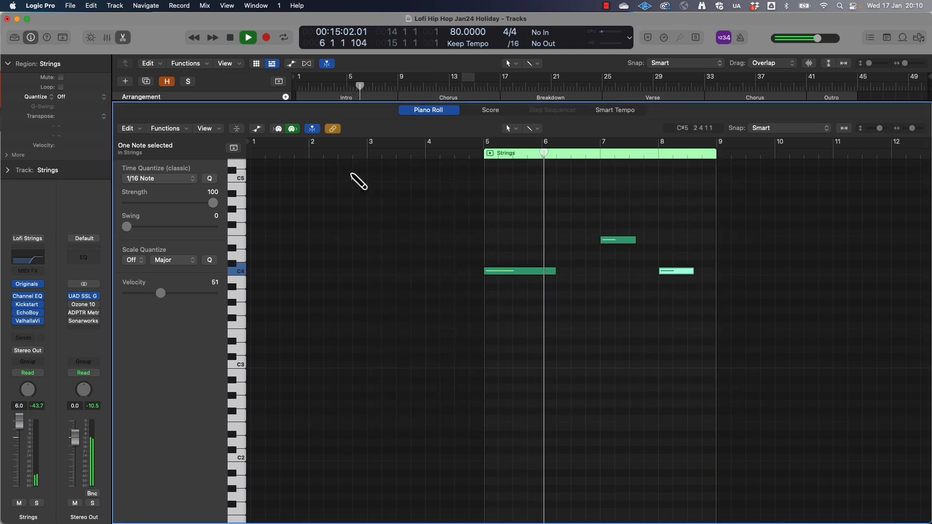
Transpose all three strings notes up one octave, set their velocity to 85, and audition them from the region start
key(super+Left)
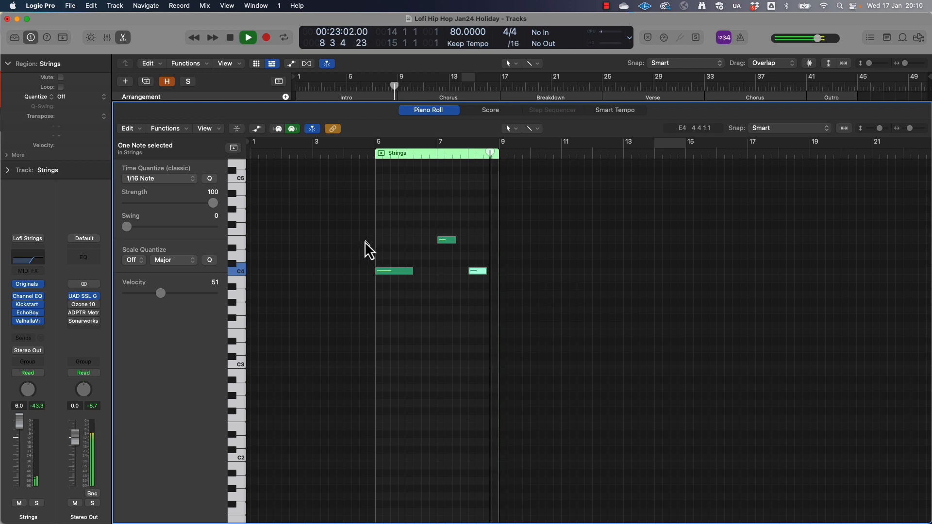
key(space)
drag(350, 225, 492, 293)
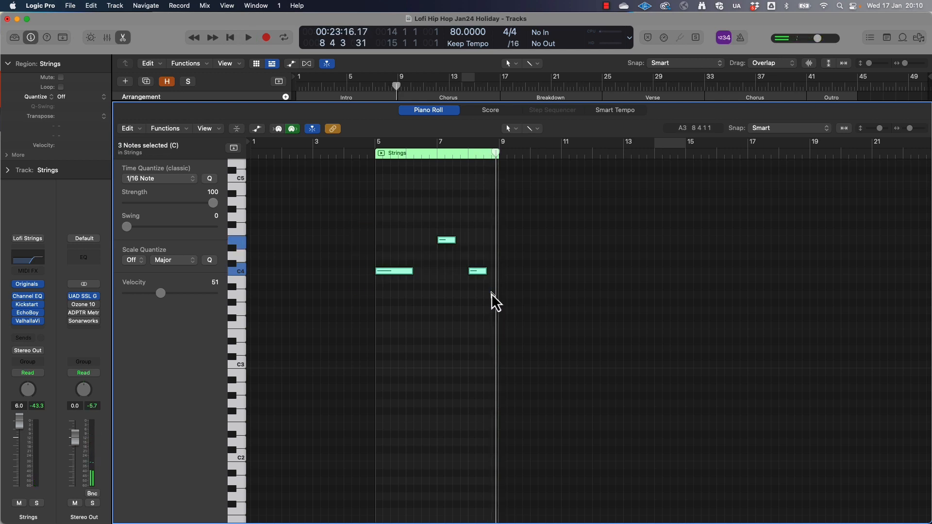
key(alt+shift+Up)
key(shift+space)
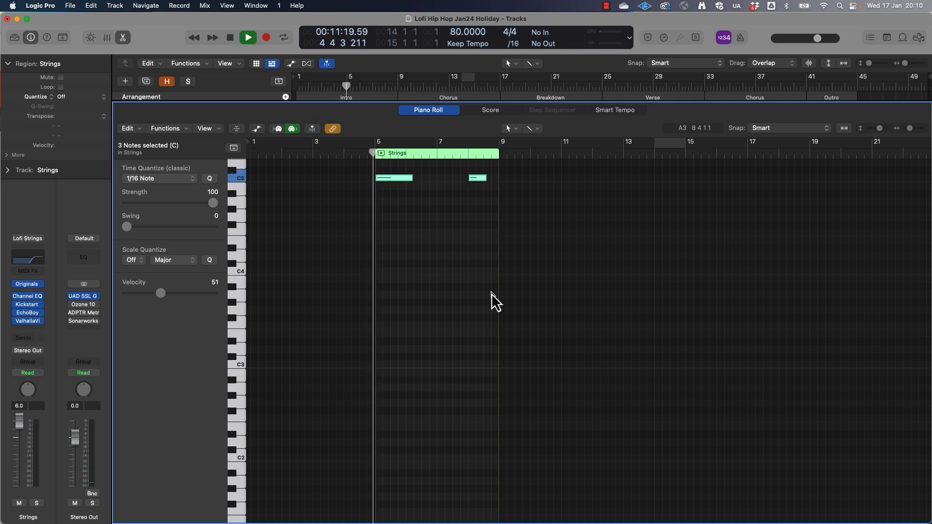
scroll(491, 294, up, 5)
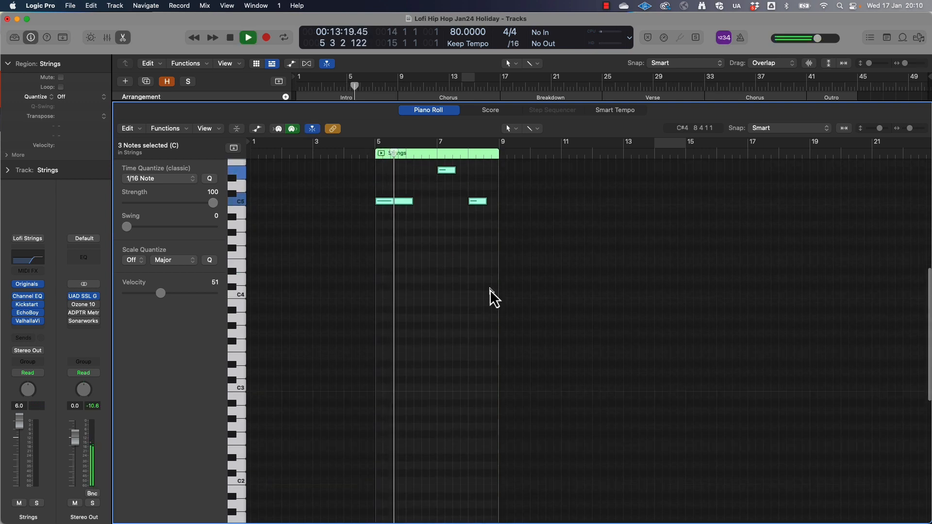
key(space)
drag(357, 225, 508, 289)
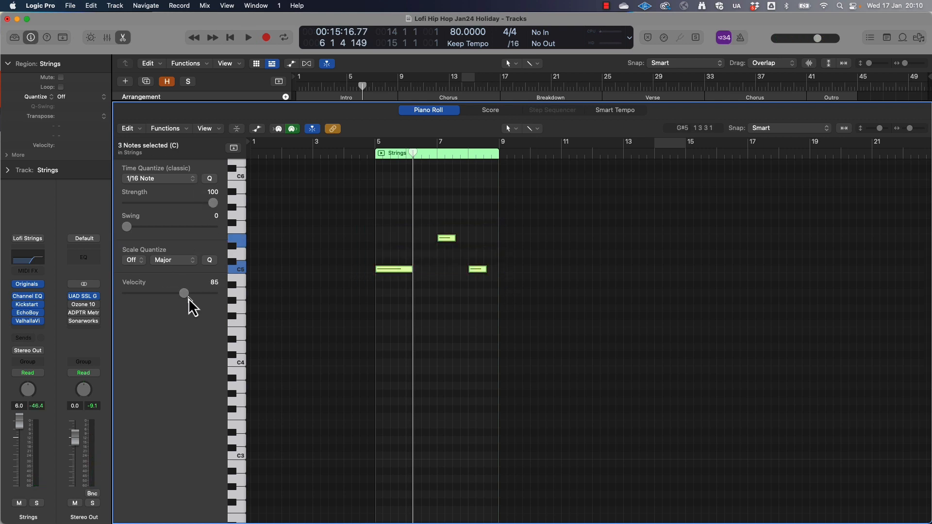
key(shift+space)
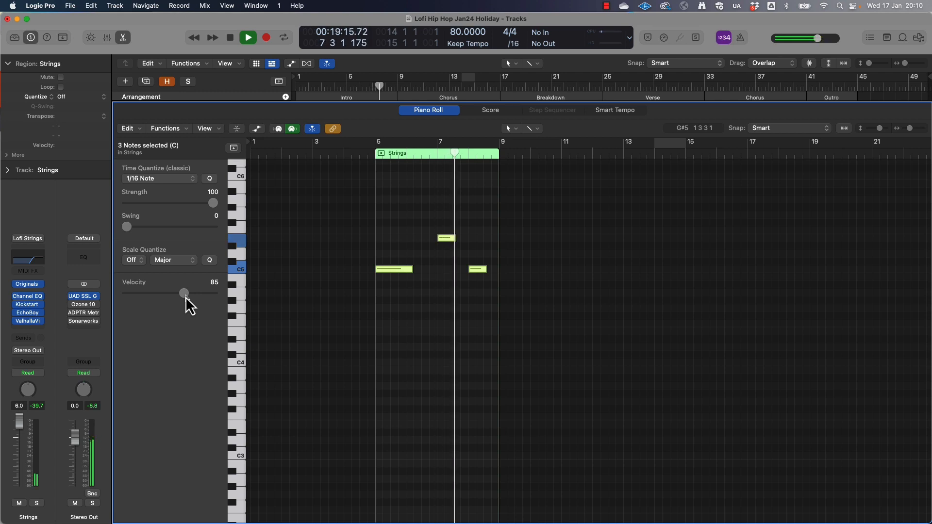
Reopen EchoBoy on the Strings track, adjust its mix during playback, and stop
click(29, 313)
click(369, 266)
key(space)
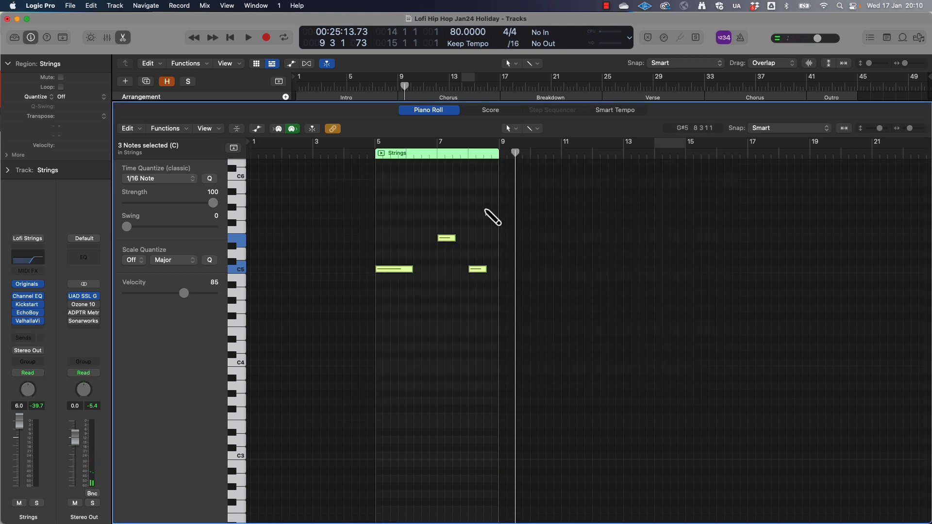
Return to the arrangement and place the looped Strings region across the first Chorus, from bar 9 to bar 17
key(x)
key(x)
drag(360, 455, 505, 466)
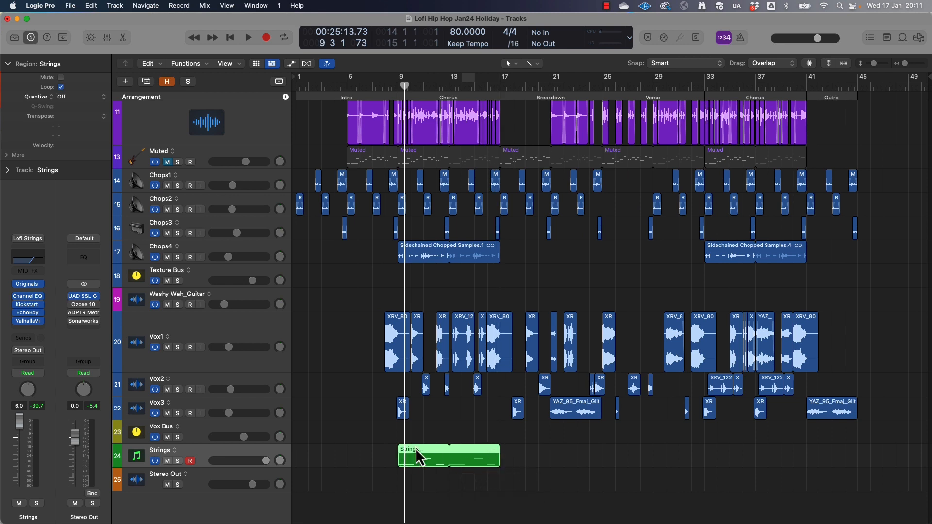
Copy the Strings region to the Breakdown, ending it at bar 21, and to the second Chorus at bar 33, and audition the arrangement
drag(417, 450, 529, 464)
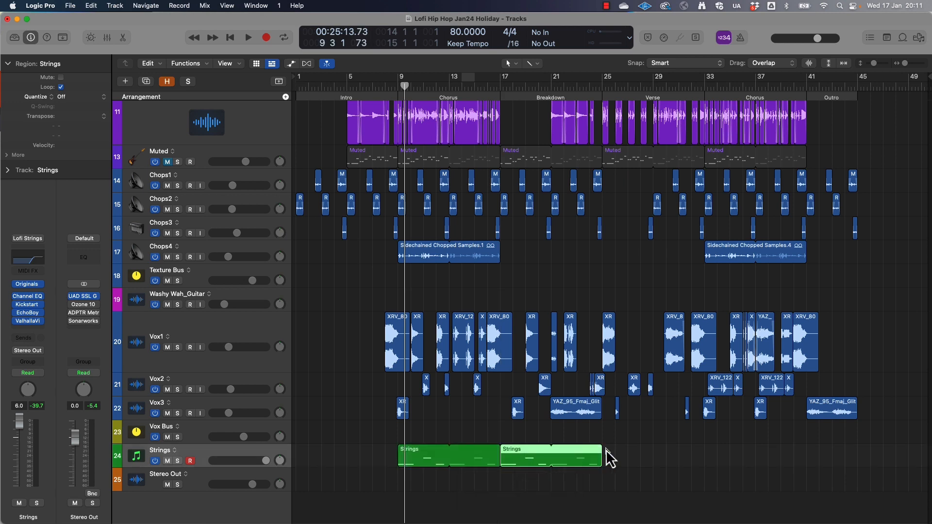
drag(602, 450, 551, 454)
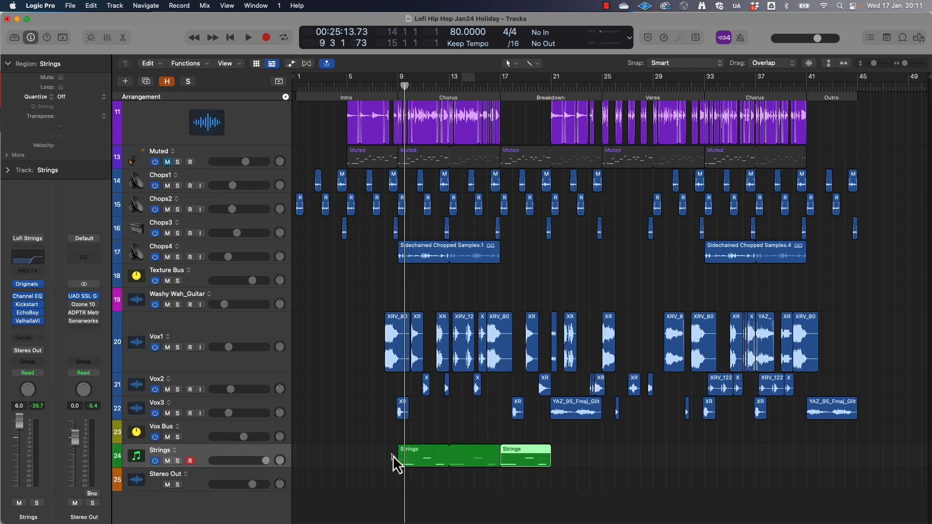
click(414, 454)
drag(417, 452, 721, 459)
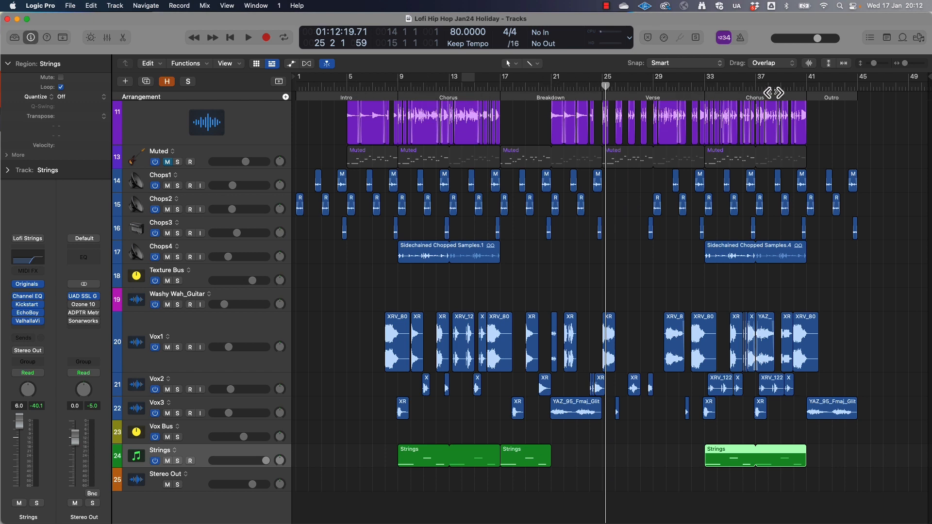
key(space)
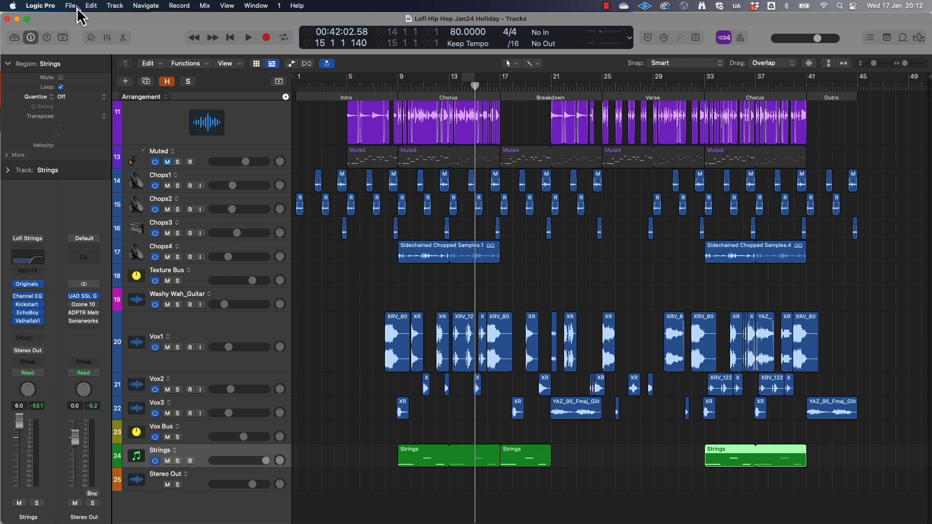
Create a software instrument track below Strings and load Kontakt 7 in stereo on it
click(117, 7)
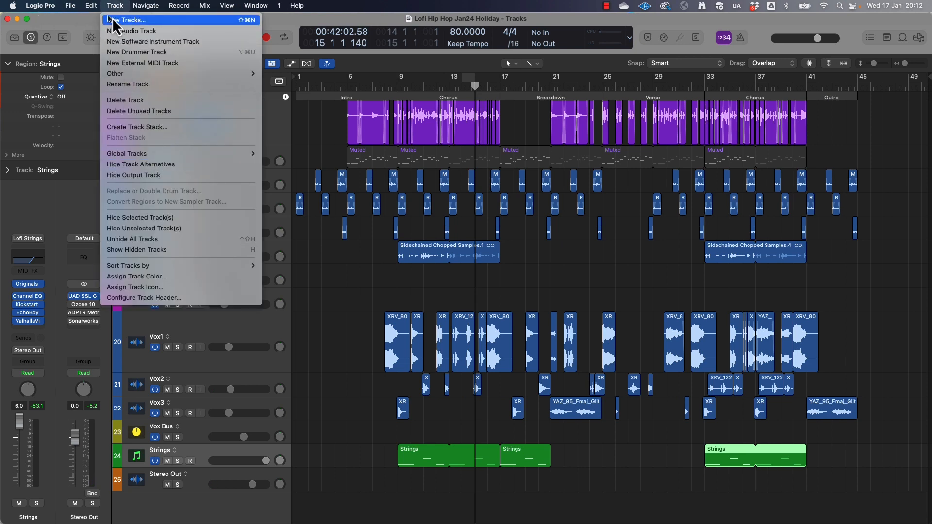
click(150, 42)
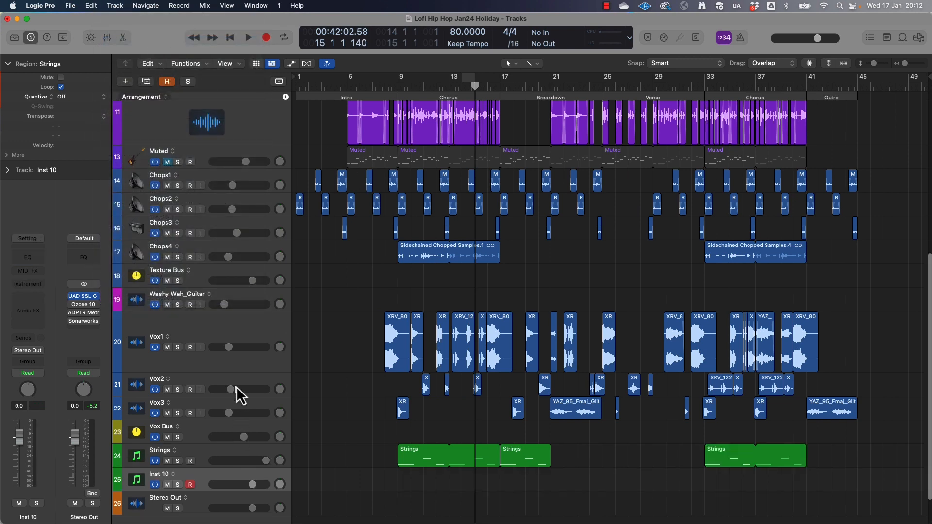
scroll(237, 386, down, 3)
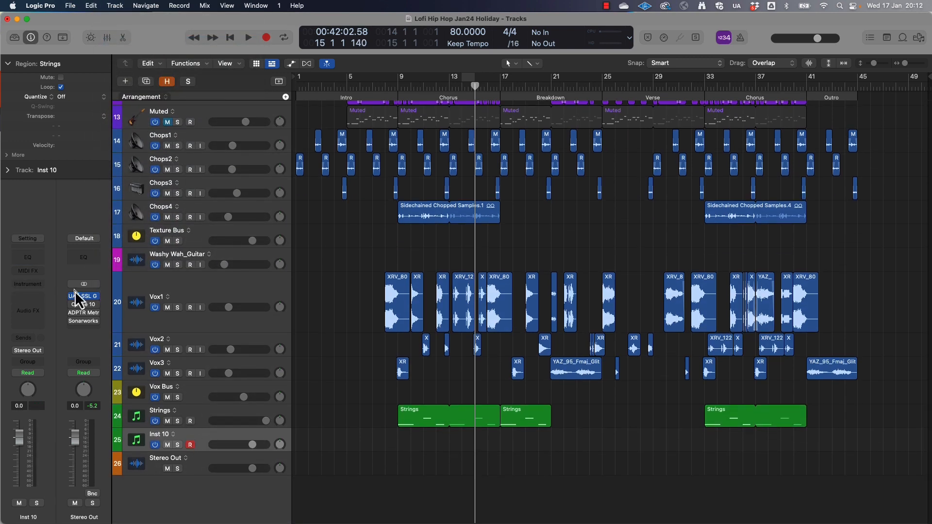
click(32, 285)
mouse_move(48, 314)
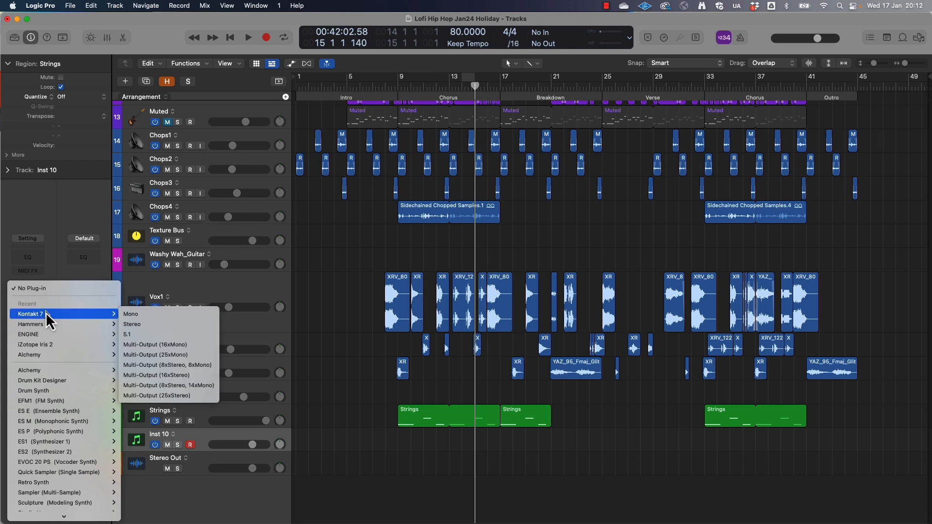
click(158, 325)
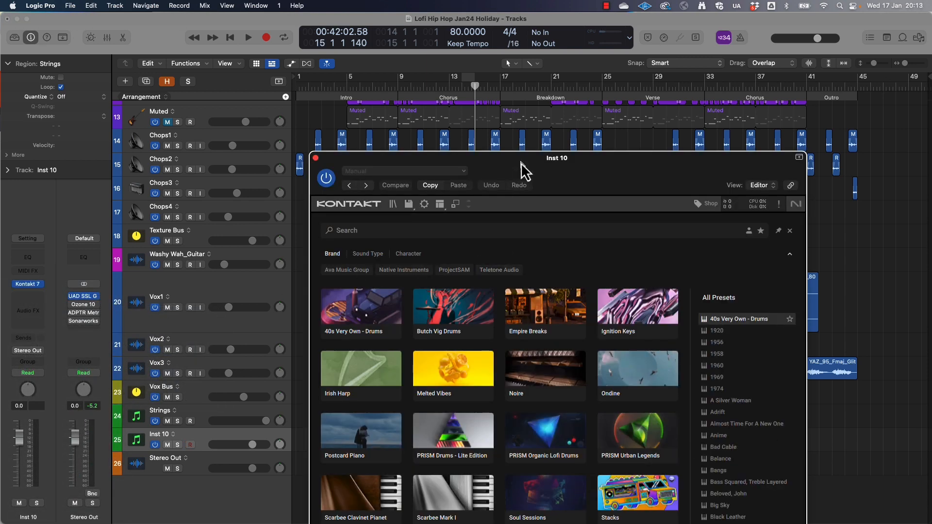
Load Cymball Swells.nki from the Pianobook files into Kontakt, try its keys, turn its sync on, and close the instrument
drag(523, 171, 364, 85)
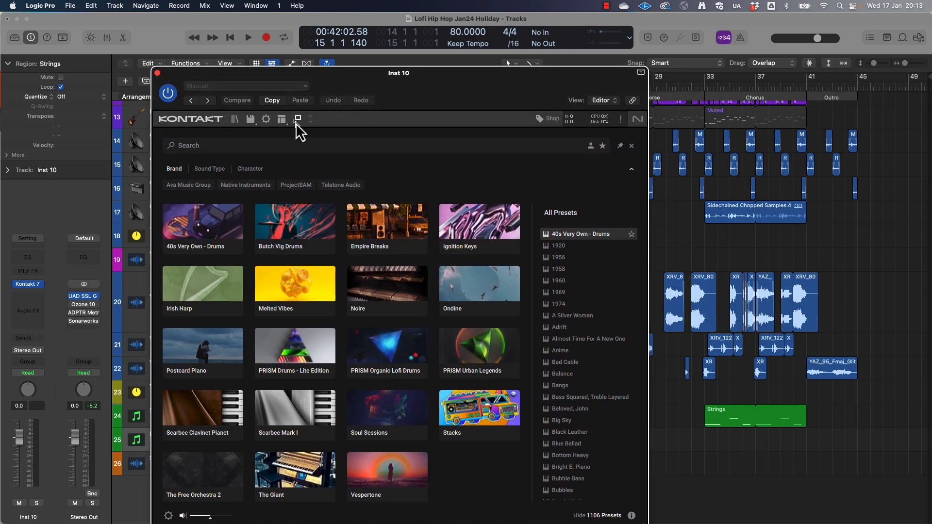
click(234, 119)
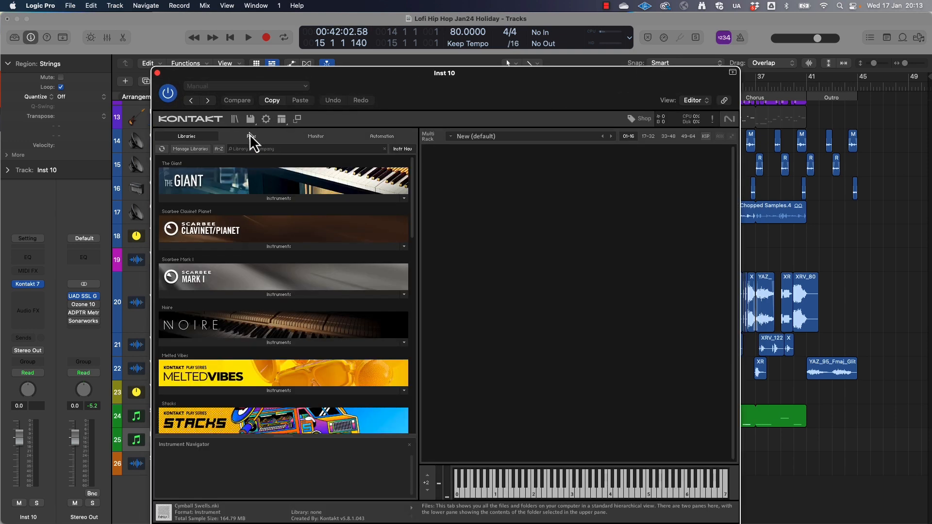
click(251, 136)
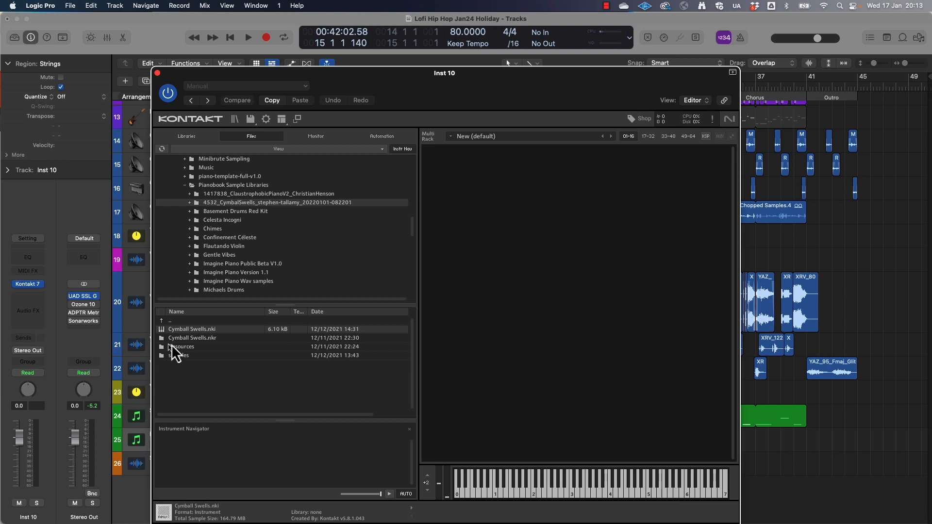
double_click(185, 330)
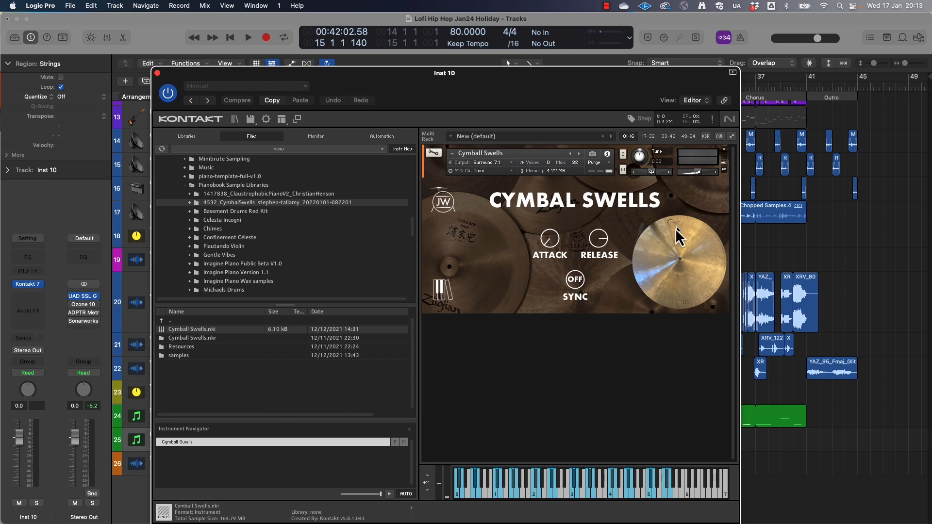
click(648, 494)
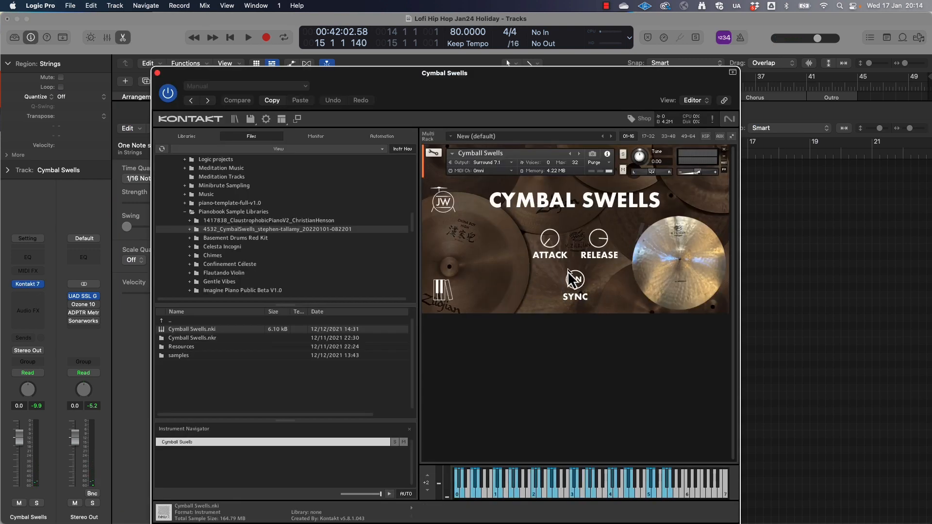
click(158, 74)
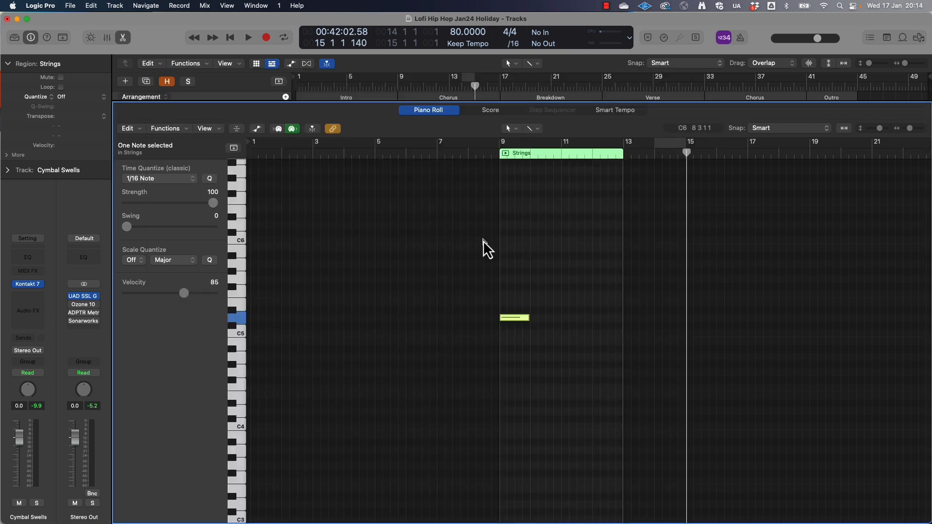
Return to the arrangement, move the Cymbal Swells region to start at bar 8, and audition the lead-in to the first Chorus
key(x)
key(x)
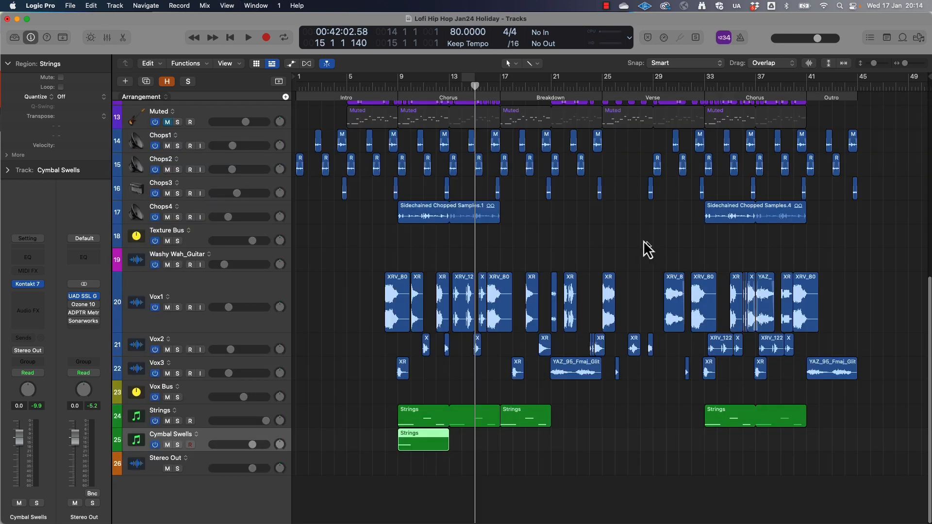
click(387, 87)
key(super+Right)
key(super+Right)
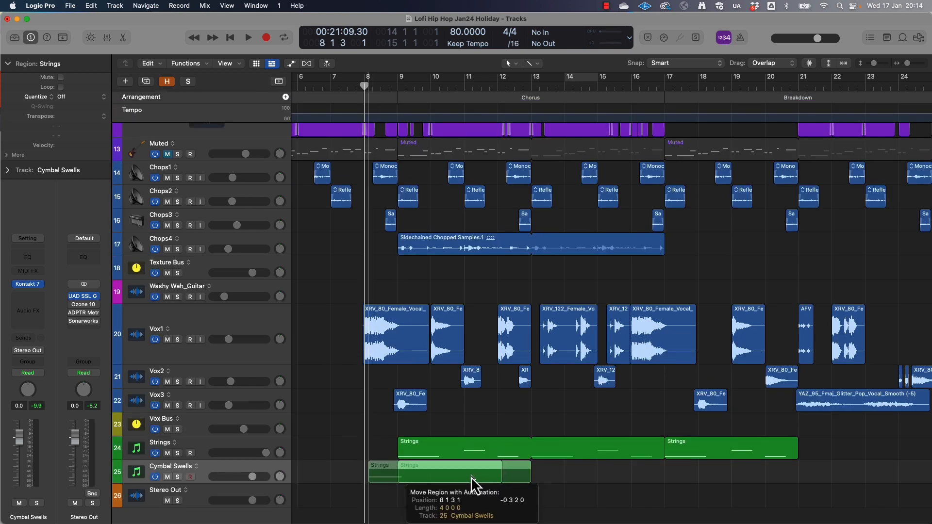
drag(471, 476, 470, 476)
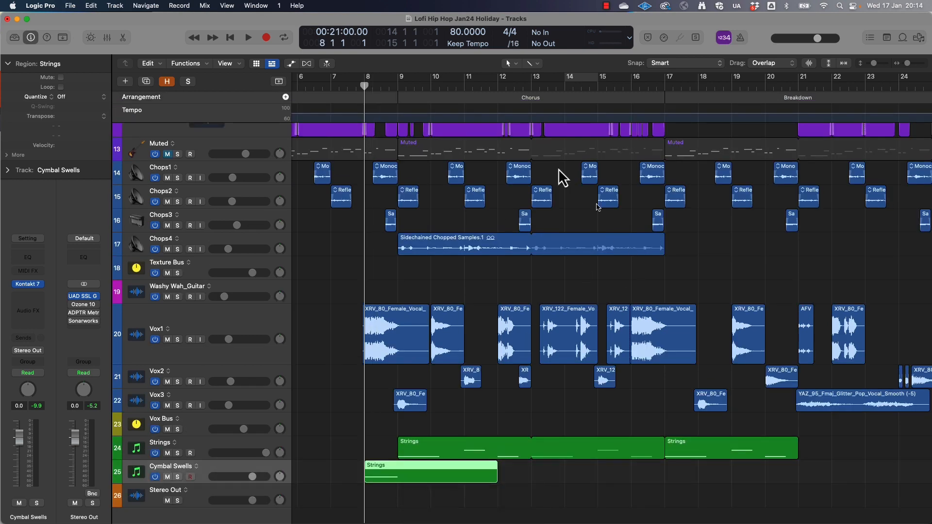
click(332, 91)
key(space)
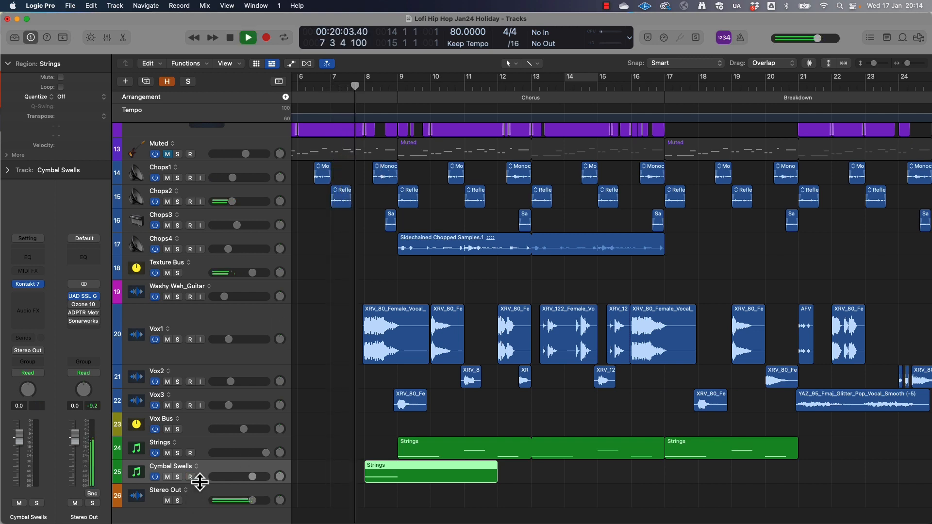
key(super+Right)
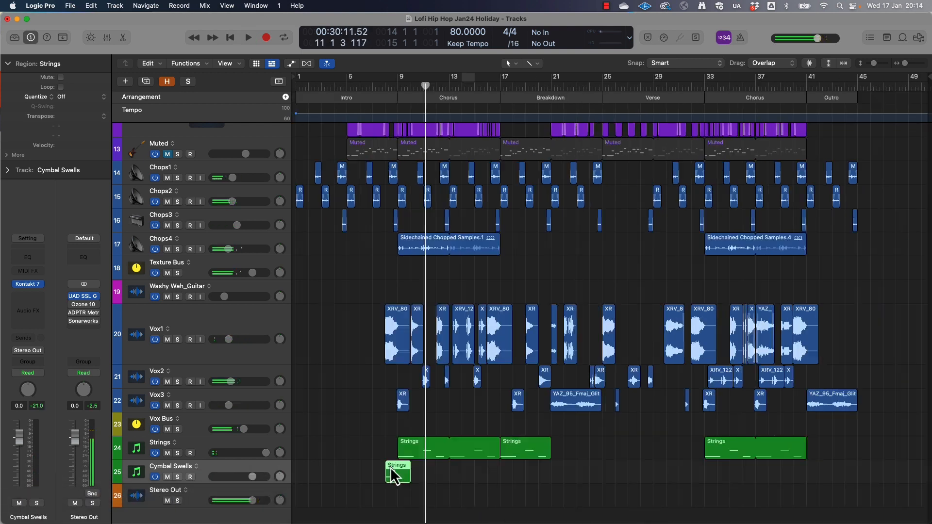
Shorten the Cymbal Swells region to two bars, copy it to bars 16, 24, 32 and 40, and audition the last copy
right_click(389, 470)
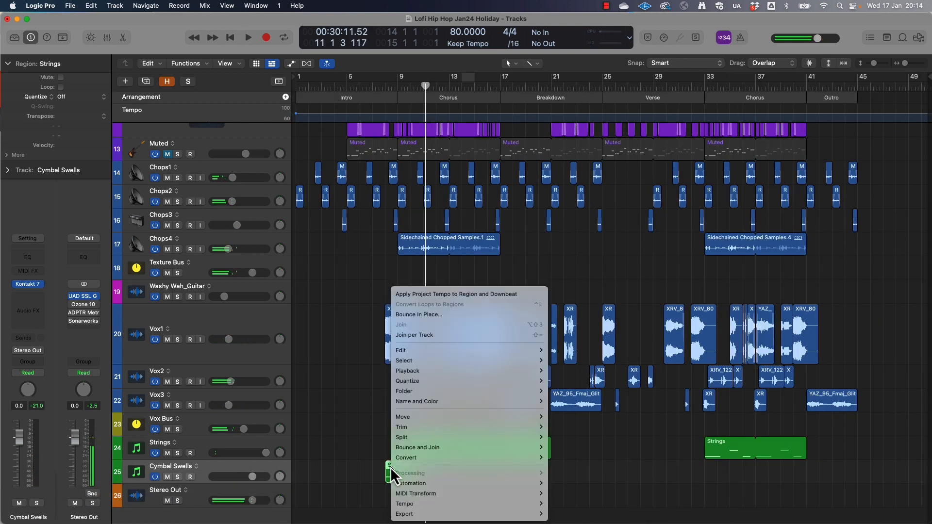
click(285, 455)
click(286, 455)
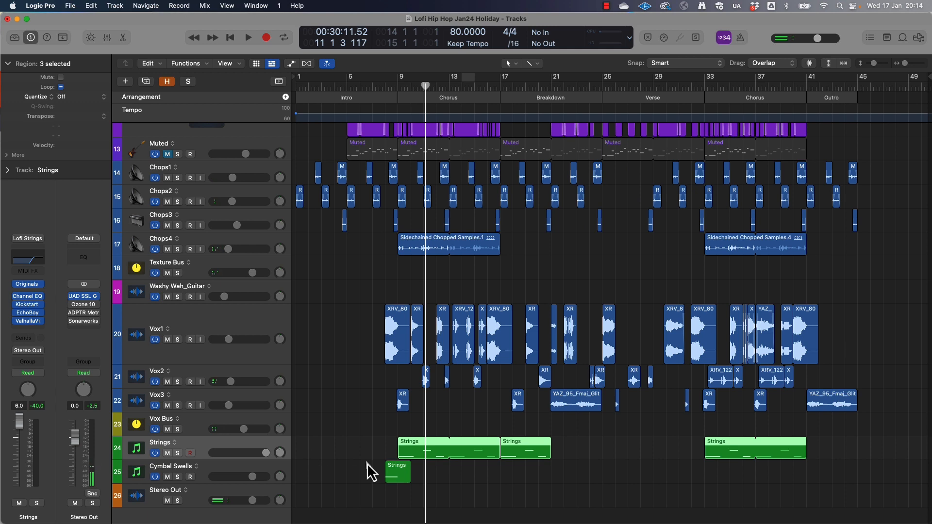
drag(393, 466, 811, 469)
click(793, 88)
key(space)
key(space)
Insert ValhallaVintageVerb in stereo on the Cymbal Swells track with mix 39.5%, decay 2.56 s and low cut 430 Hz
click(215, 472)
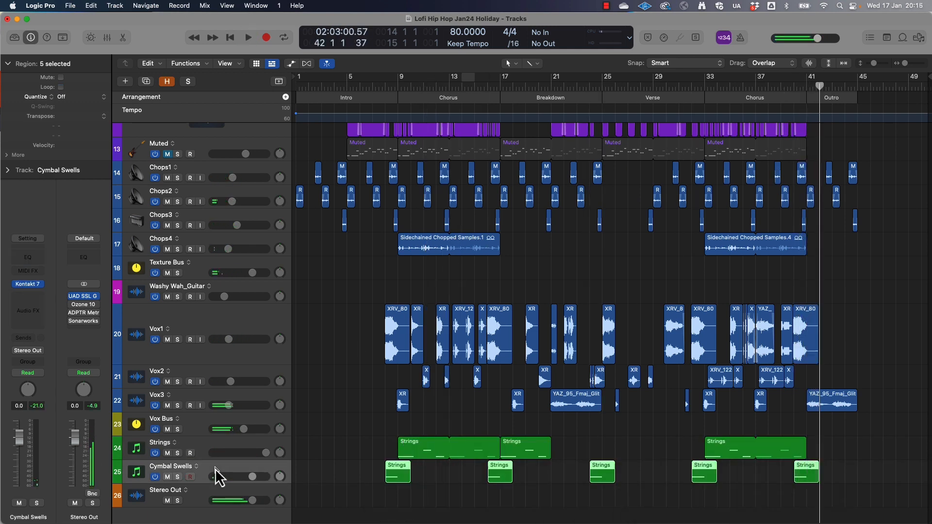
click(28, 299)
mouse_move(54, 330)
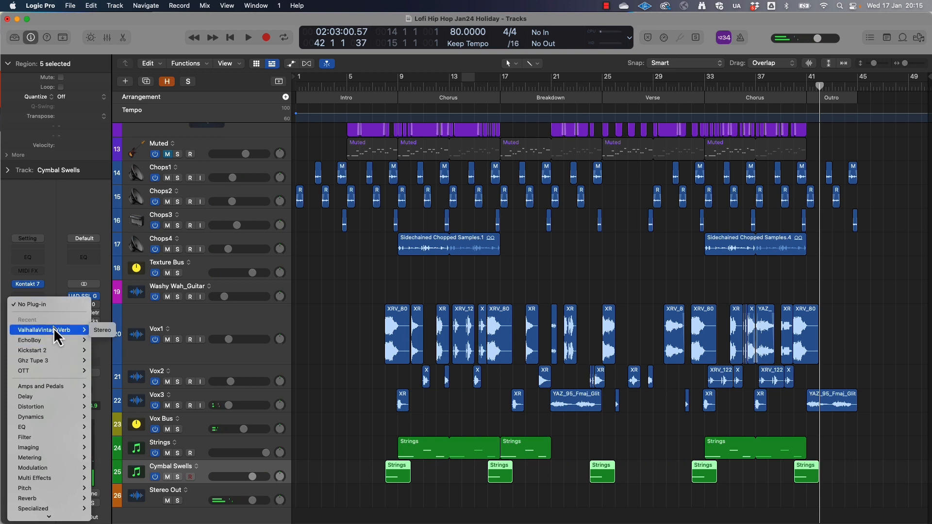
click(102, 330)
drag(342, 267, 342, 296)
drag(392, 283, 384, 291)
drag(724, 316, 719, 285)
Add a Channel EQ to Cymbal Swells with a 540 Hz low cut, +3.2 dB shelf at 4560 Hz and 11400 Hz high cut, both cuts 24 dB/Oct
double_click(27, 257)
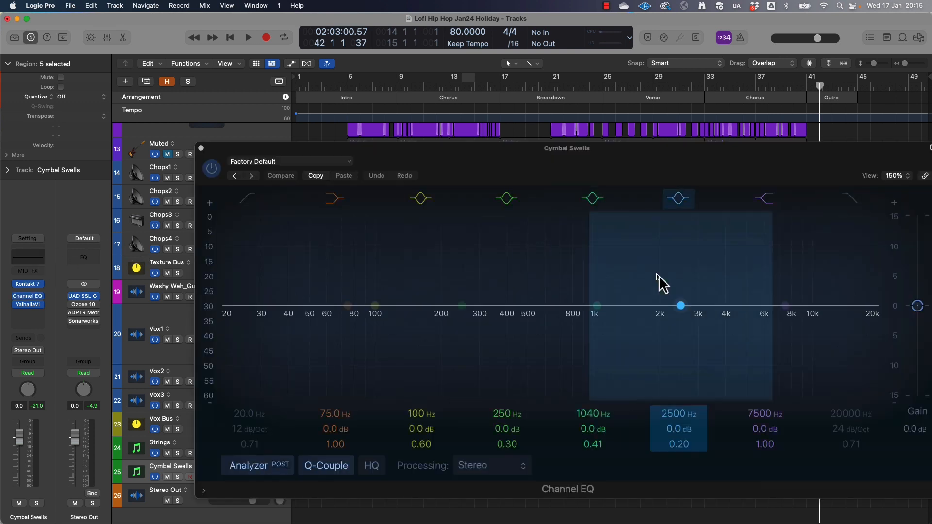
drag(248, 422, 248, 415)
drag(785, 306, 736, 292)
drag(761, 432, 761, 427)
click(850, 199)
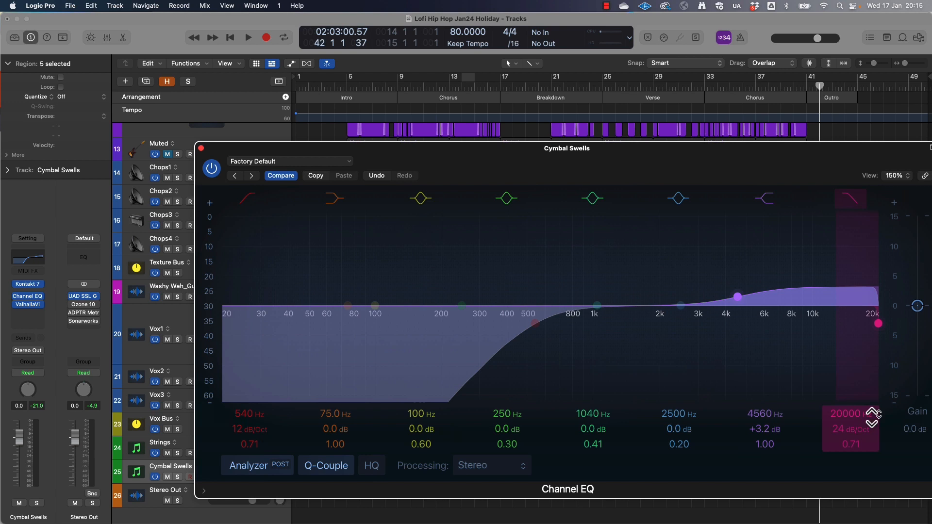
drag(845, 430, 845, 430)
key(space)
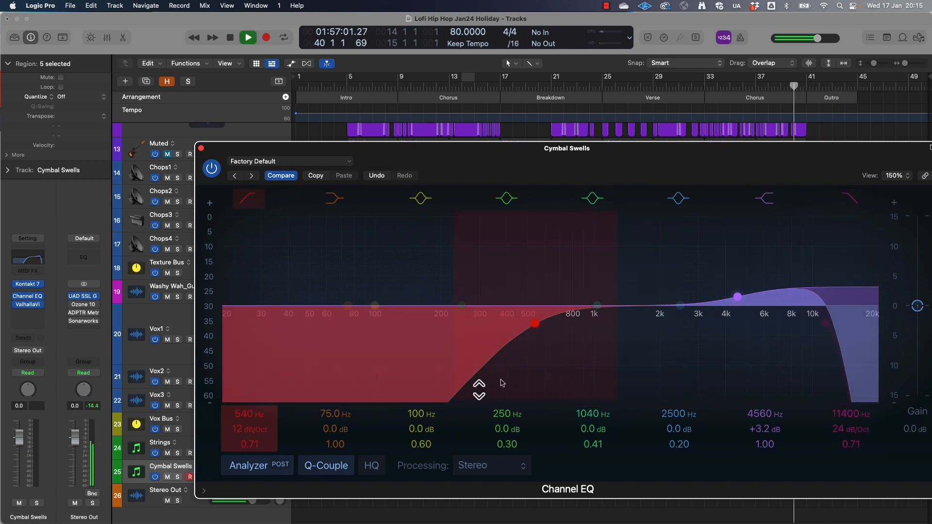
drag(248, 430, 241, 439)
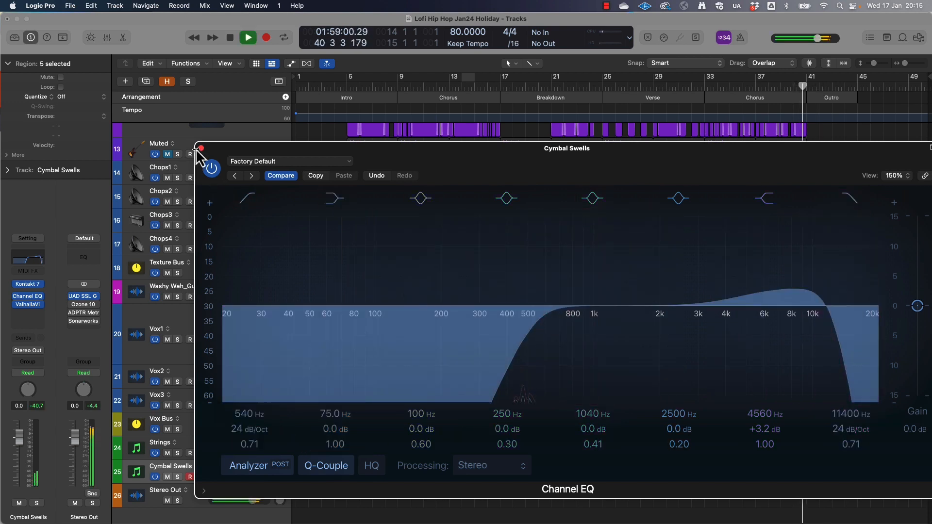
click(201, 148)
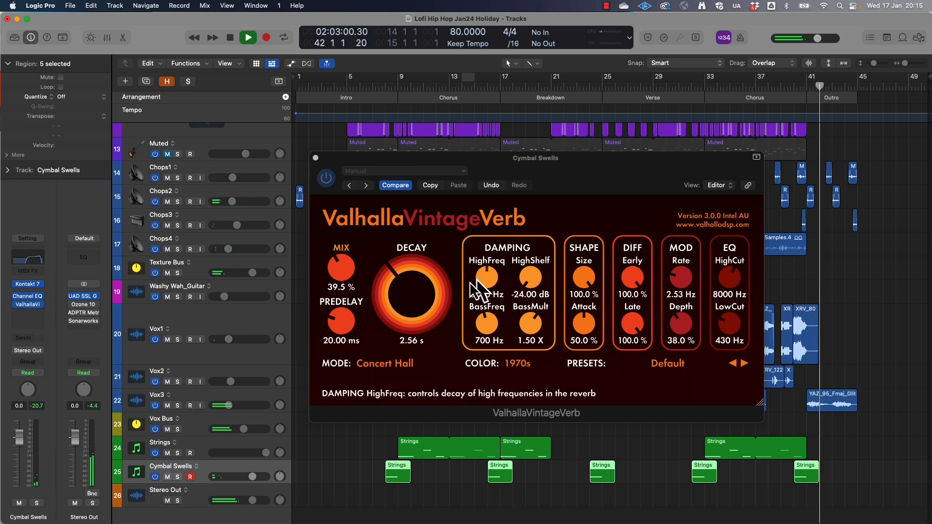
Raise the Cymbal Swells reverb to decay 7.33 s and mix 52.6% during playback, then stop and place the playhead at bar 7
drag(402, 286, 396, 260)
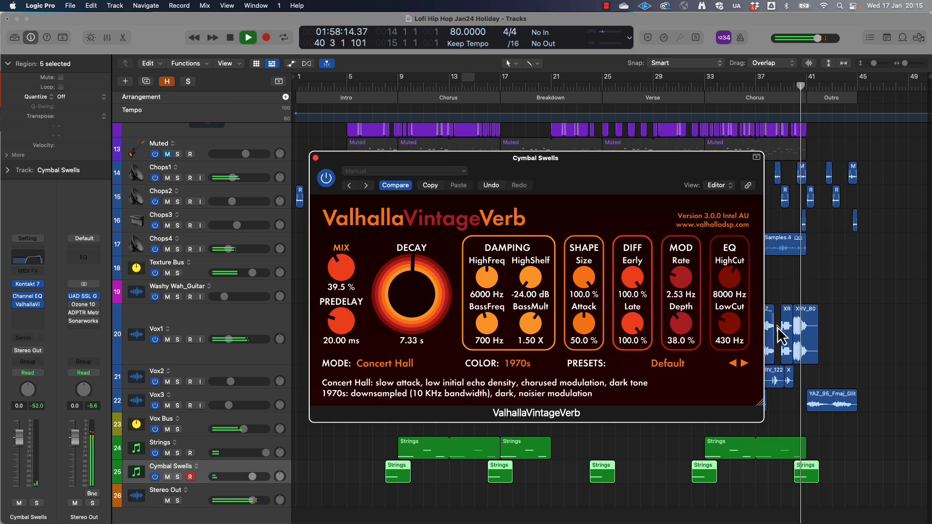
drag(342, 270, 339, 251)
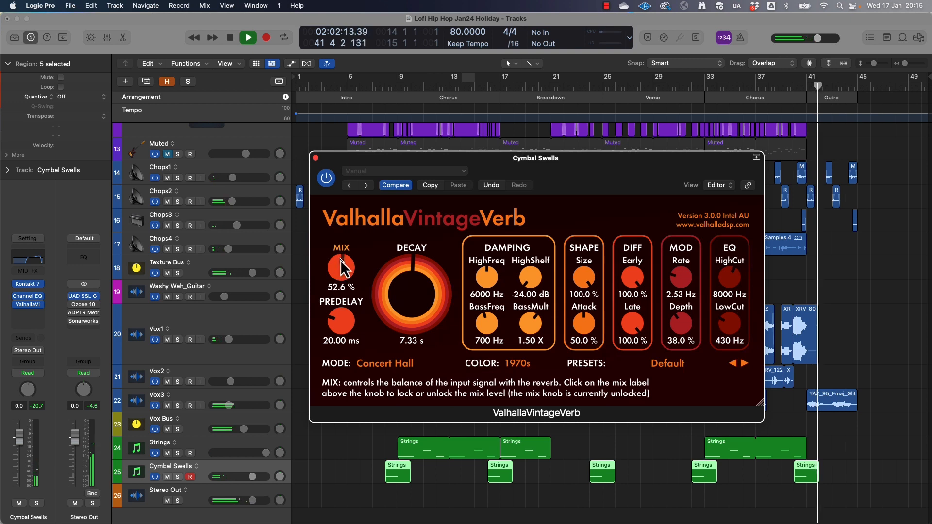
click(316, 159)
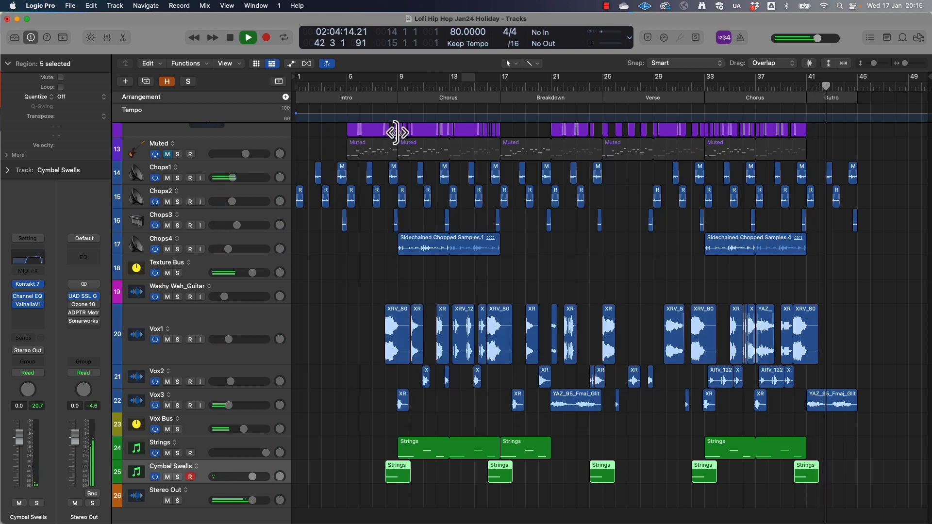
key(space)
click(376, 87)
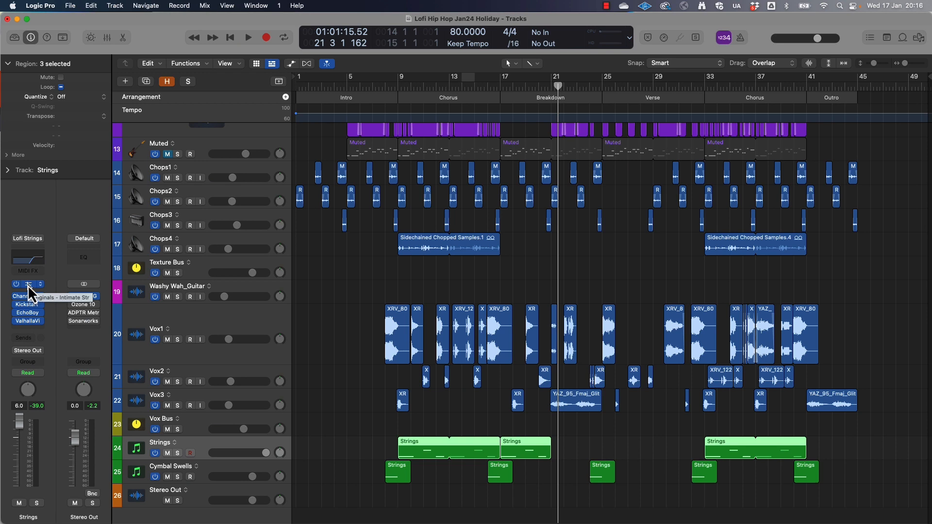
click(28, 285)
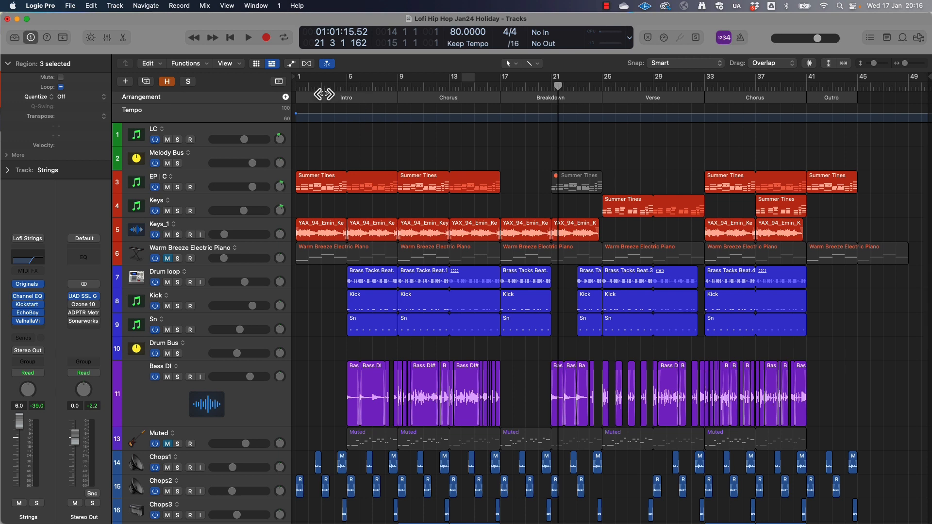
scroll(437, 170, down, 12)
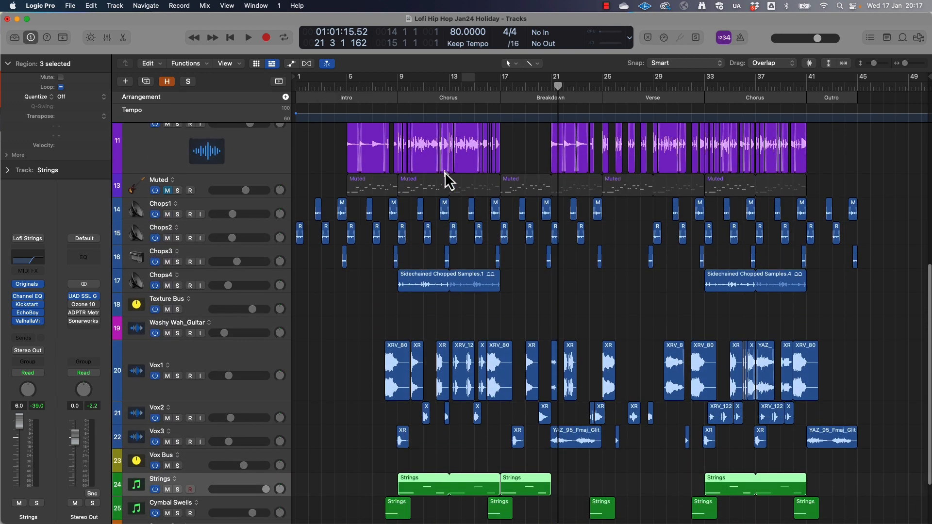
click(606, 6)
click(619, 21)
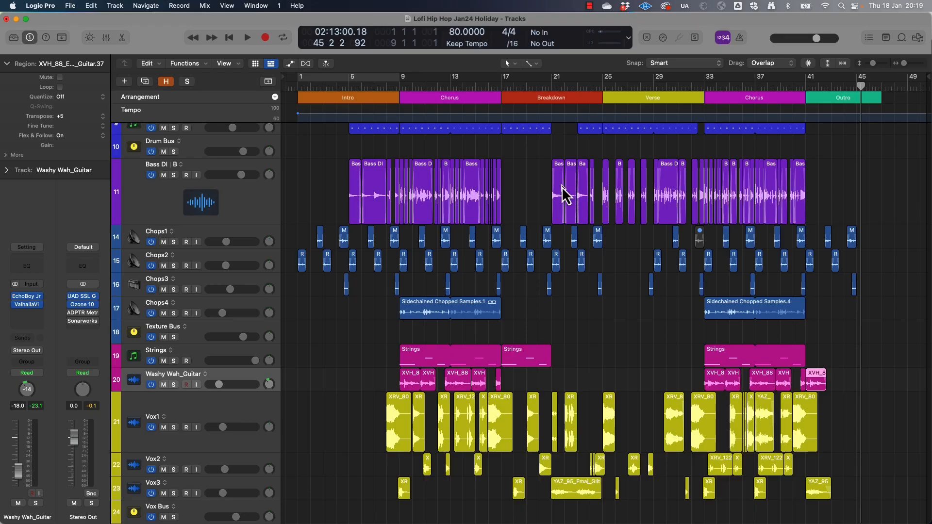
Set the cycle range over the Verse, bars 25 to 33, and look through the tracks from top to bottom
scroll(563, 187, up, 5)
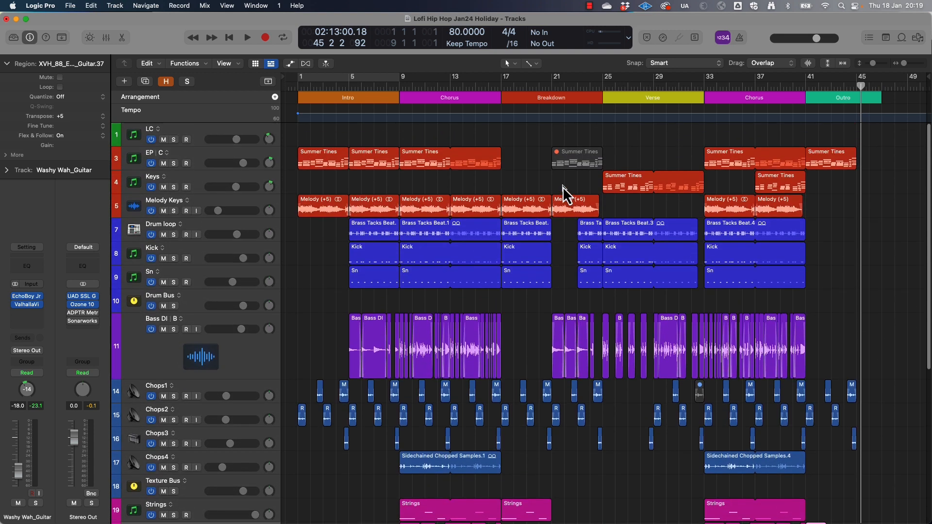
drag(605, 81, 705, 92)
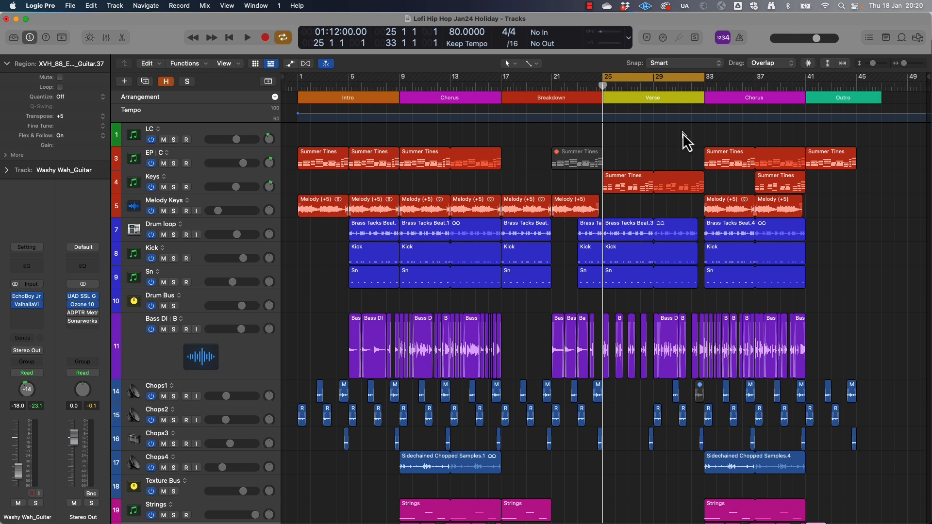
scroll(682, 132, down, 4)
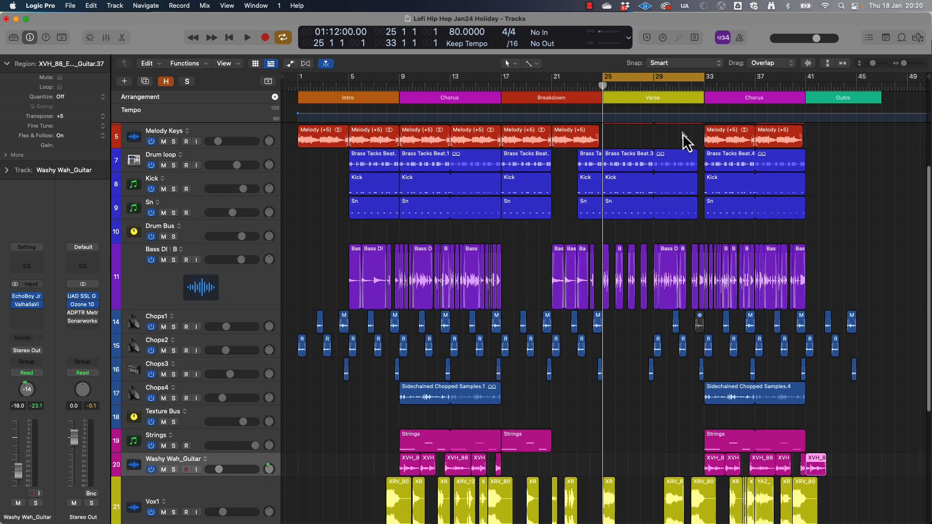
scroll(683, 134, up, 4)
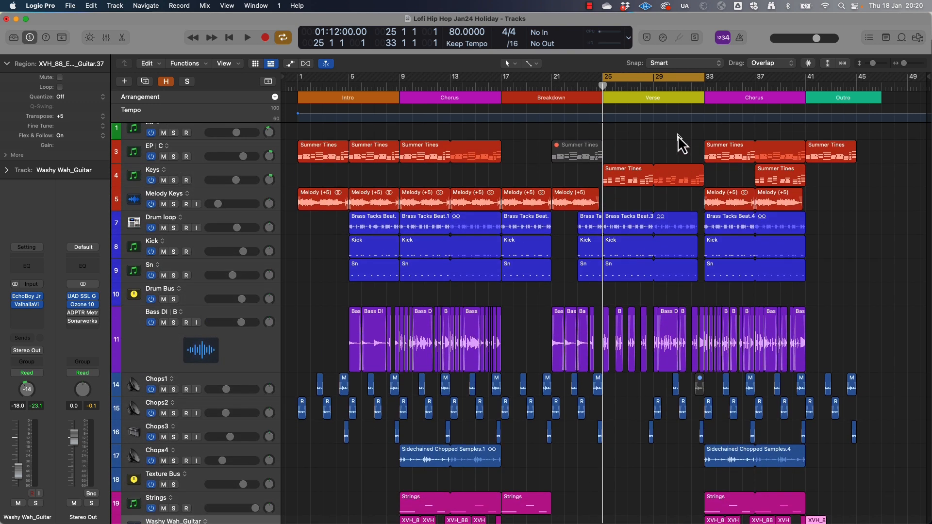
scroll(647, 178, down, 4)
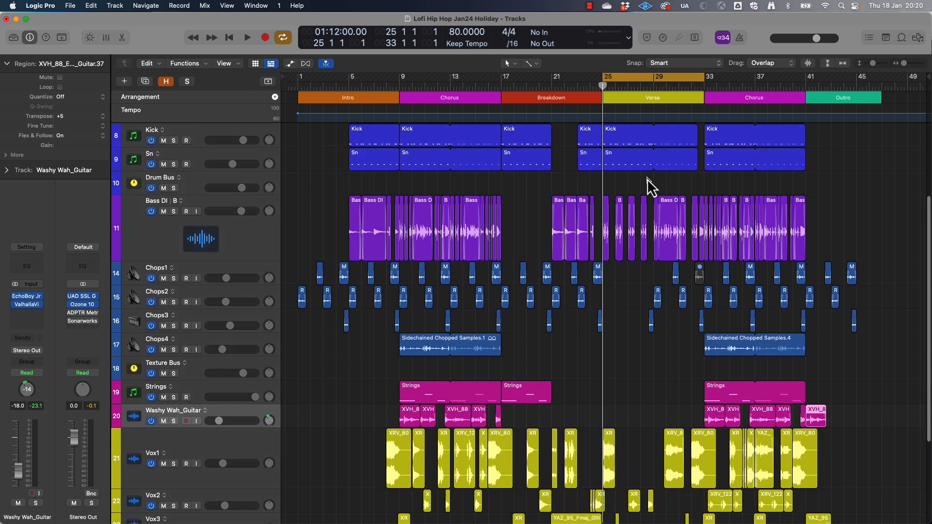
scroll(648, 178, down, 5)
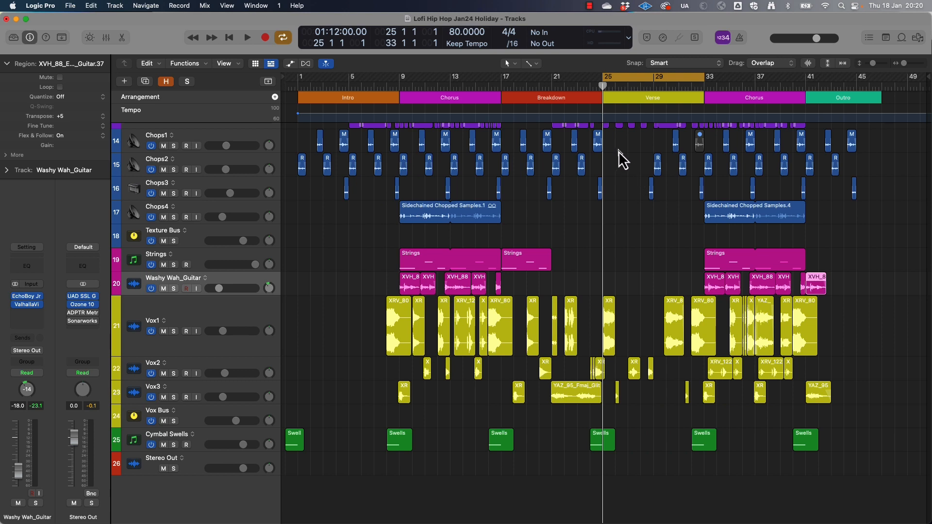
Select the Vox Bus track and show the track automation lanes
click(245, 244)
click(198, 423)
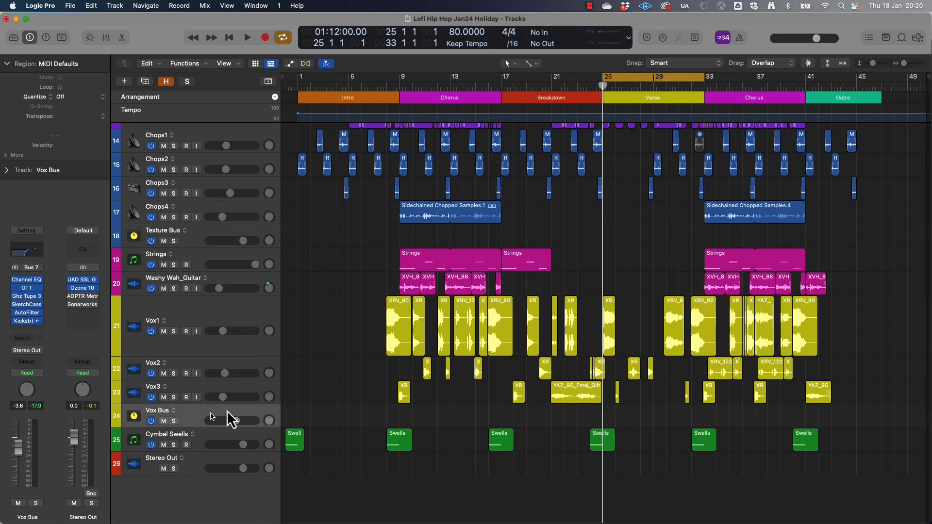
click(289, 66)
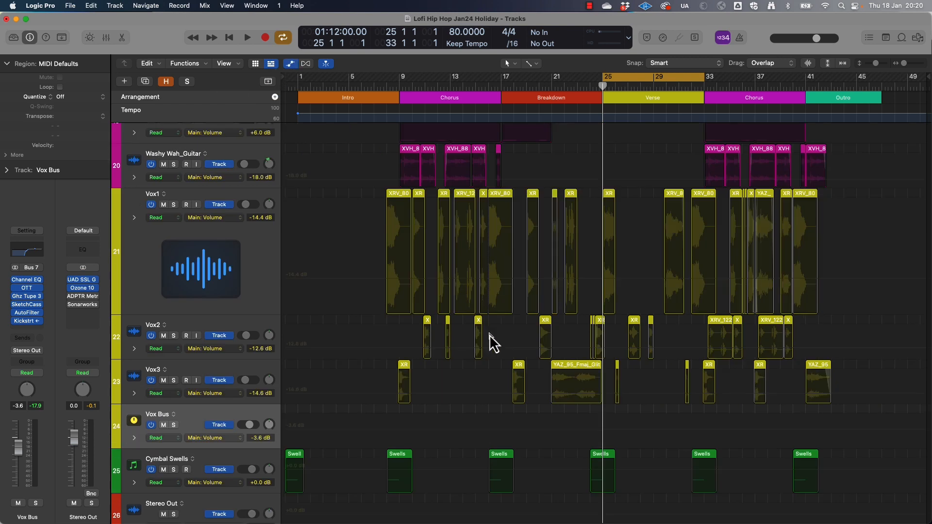
Display the AutoFilter Cutoff parameter in the Vox Bus track's automation lane
scroll(490, 334, down, 3)
click(213, 375)
mouse_move(228, 503)
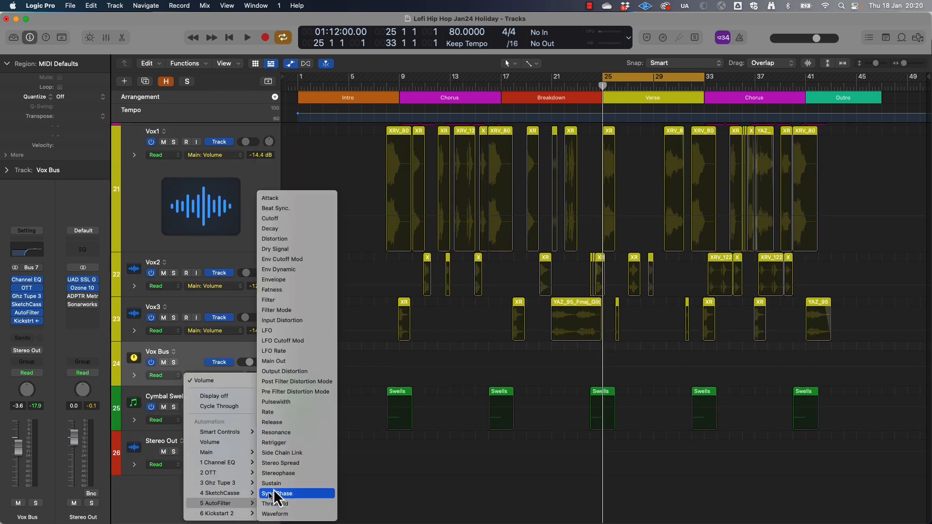
click(297, 221)
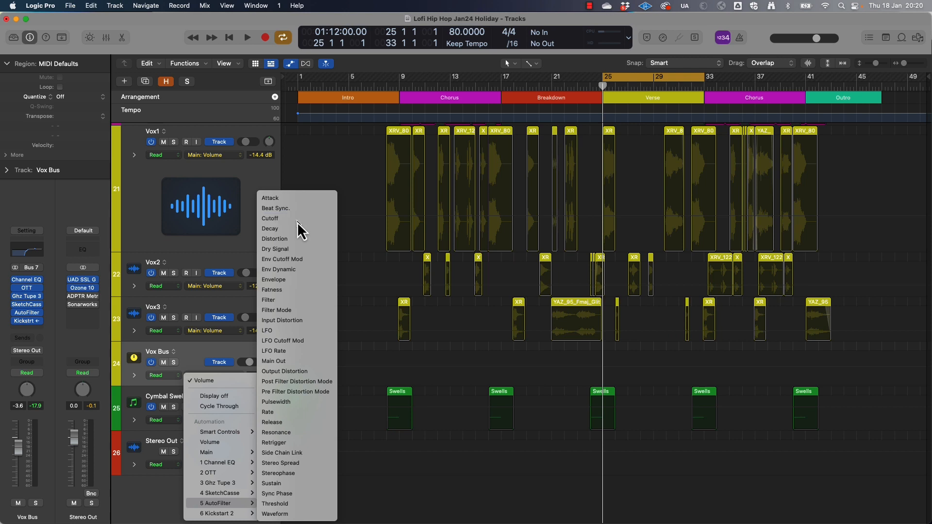
scroll(666, 395, up, 1)
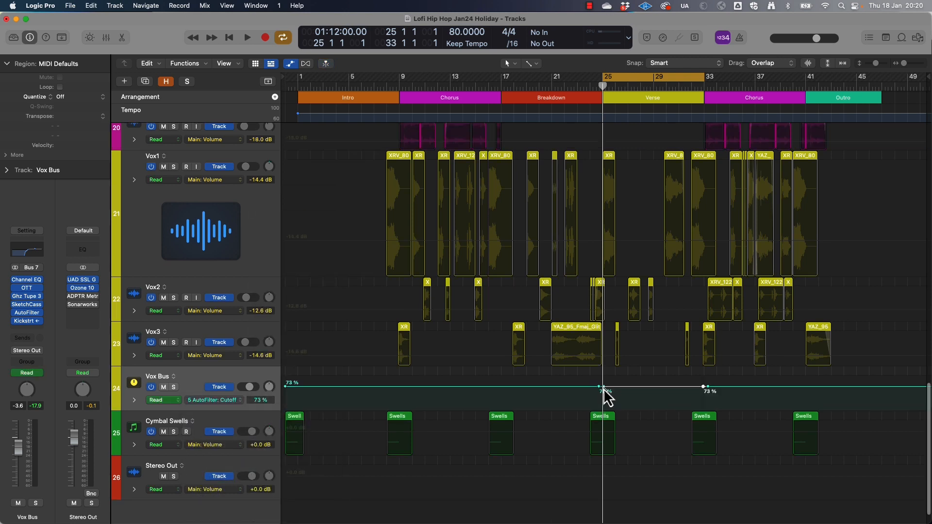
Lower the Vox Bus cutoff automation to about 34% across the Verse with ramped ends, and play from just before it
drag(603, 390, 614, 399)
mouse_move(703, 387)
mouse_down()
mouse_move(687, 398)
mouse_move(699, 399)
mouse_up()
click(589, 87)
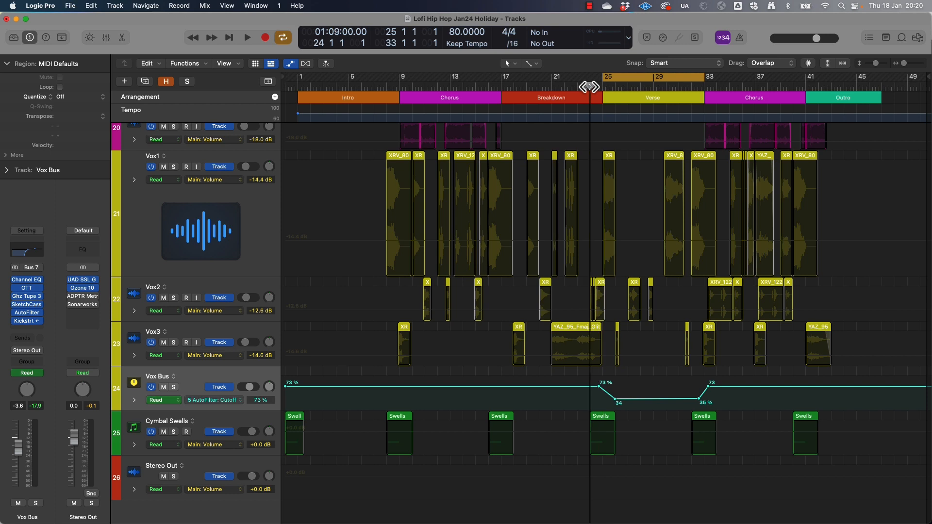
click(637, 84)
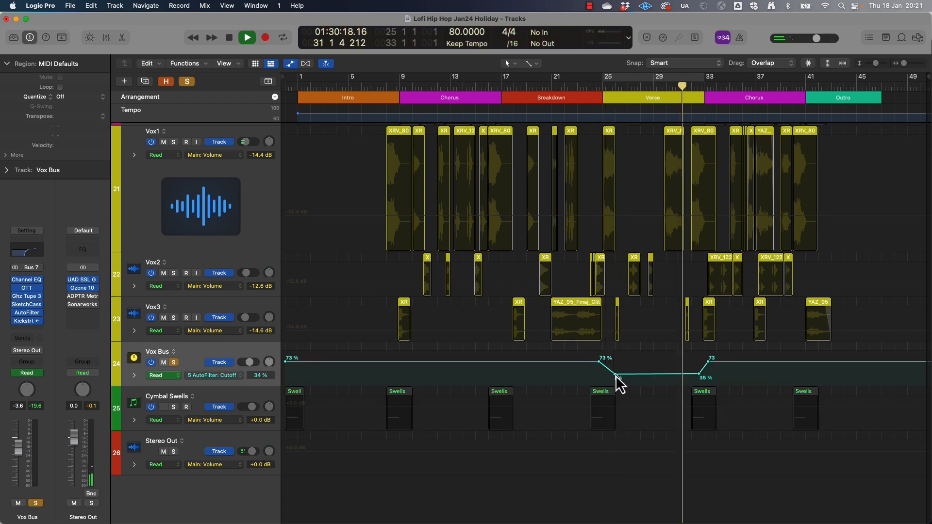
Raise the low section of the Vox Bus cutoff automation in the Verse to 55% and hide the track automation
drag(615, 375, 615, 371)
drag(699, 374, 699, 362)
click(678, 87)
key(super+Right)
scroll(683, 337, up, 4)
scroll(682, 337, down, 3)
drag(624, 439, 625, 437)
drag(469, 440, 469, 435)
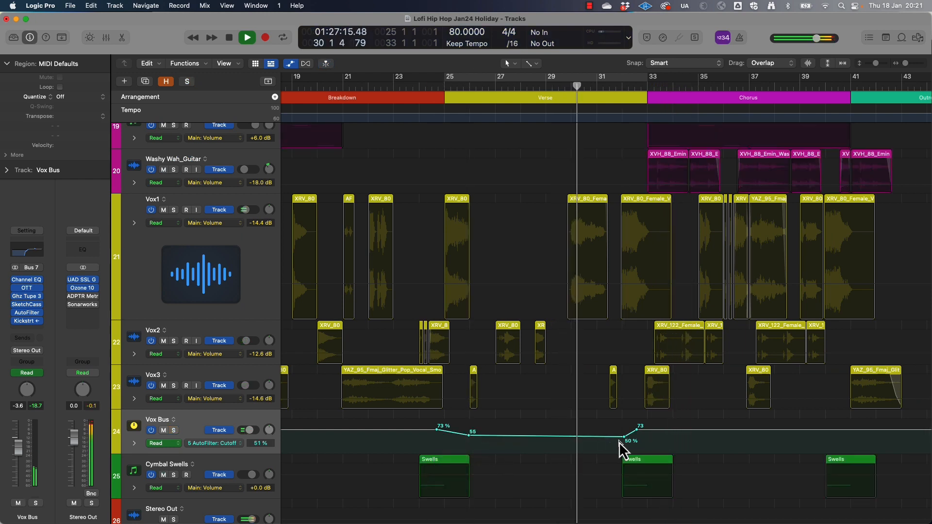
drag(624, 437, 625, 435)
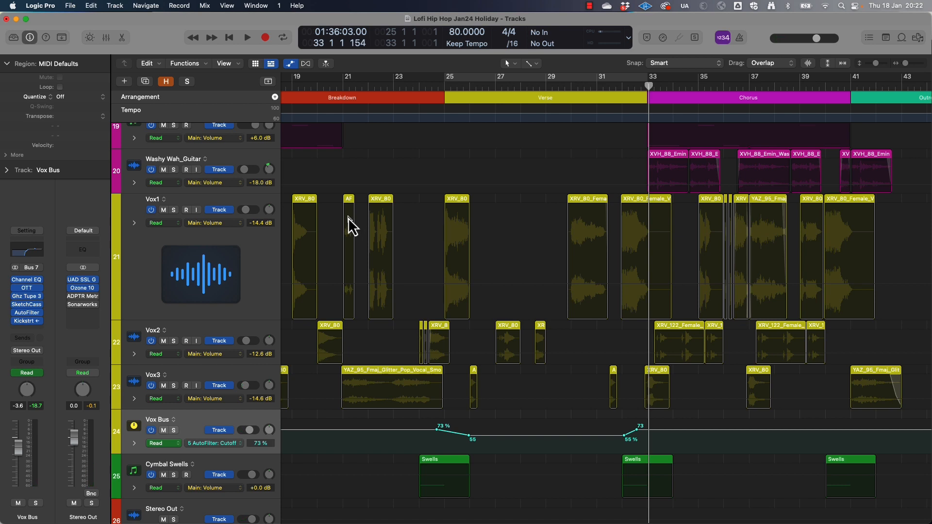
scroll(357, 224, up, 2)
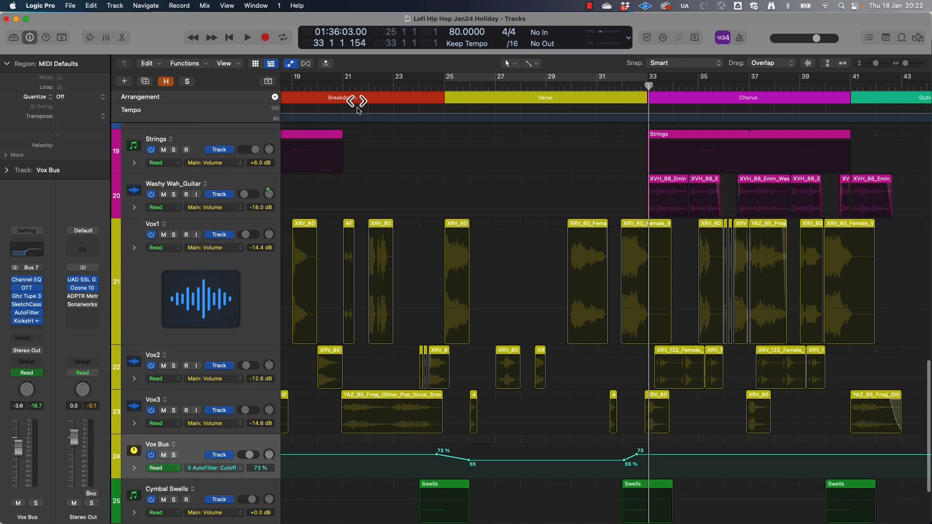
click(290, 64)
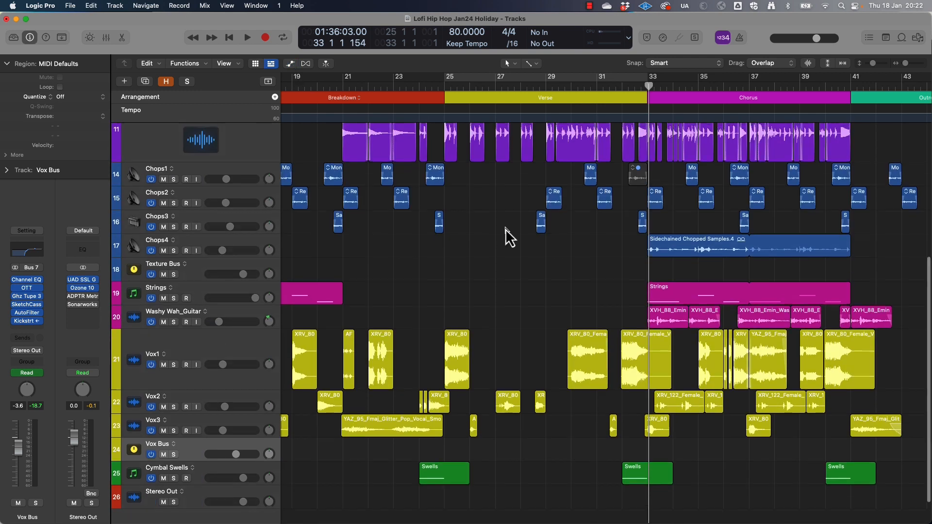
Create a Drummer track below Drum Bus, assign the Pop Percussion drummer, and close the library
scroll(505, 235, up, 5)
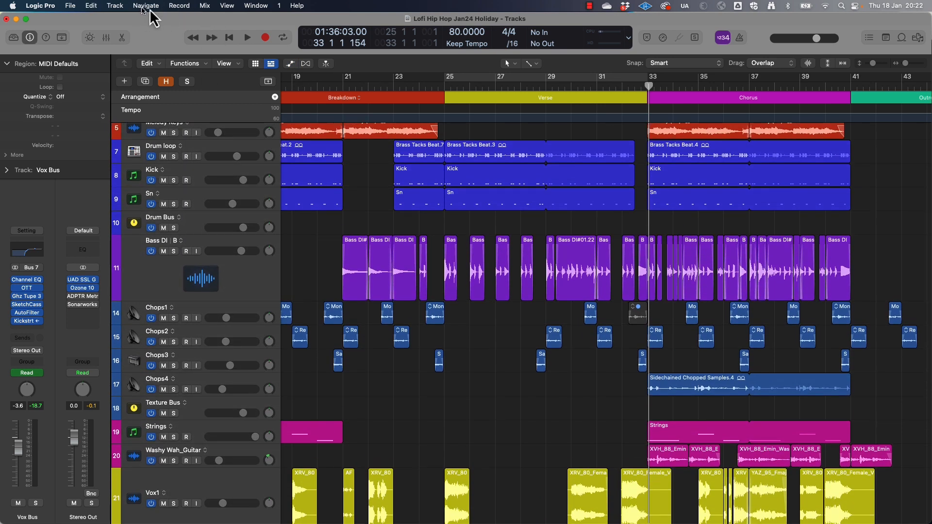
click(212, 231)
click(136, 5)
mouse_move(116, 6)
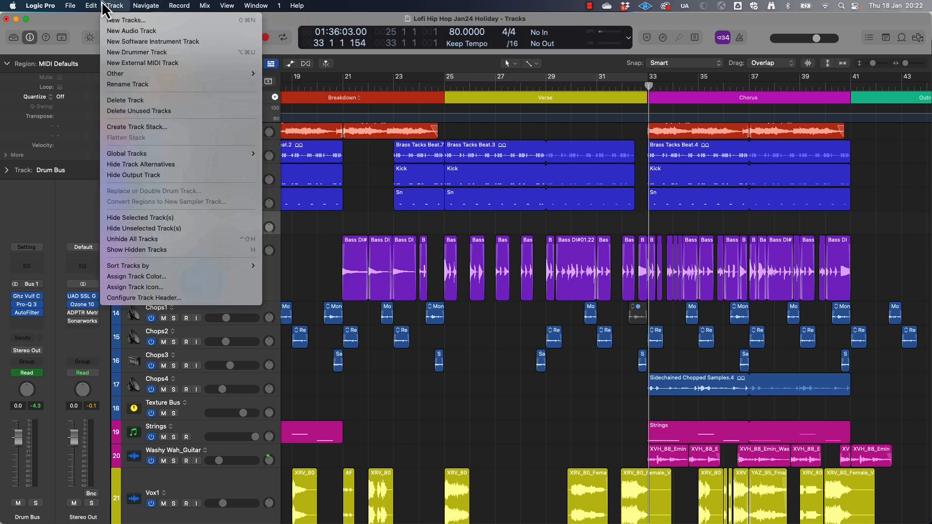
click(136, 52)
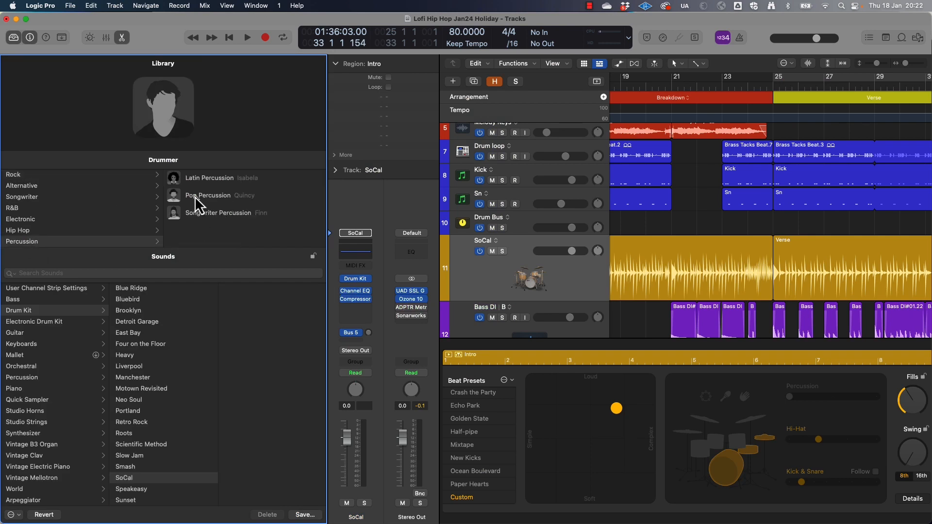
click(195, 196)
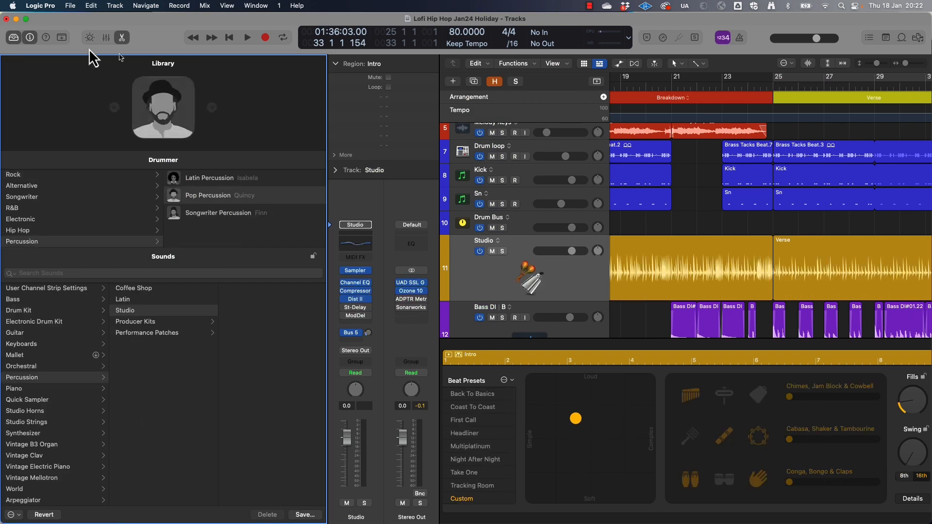
click(13, 38)
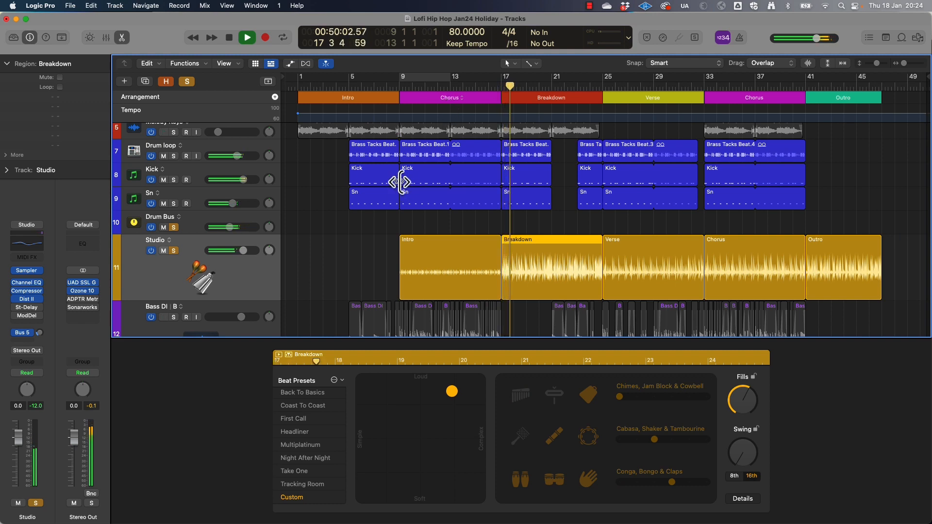
Switch off the shaker and hand percussion in the Studio track's Breakdown region, keeping only the tambourine, and play it
key(space)
click(555, 437)
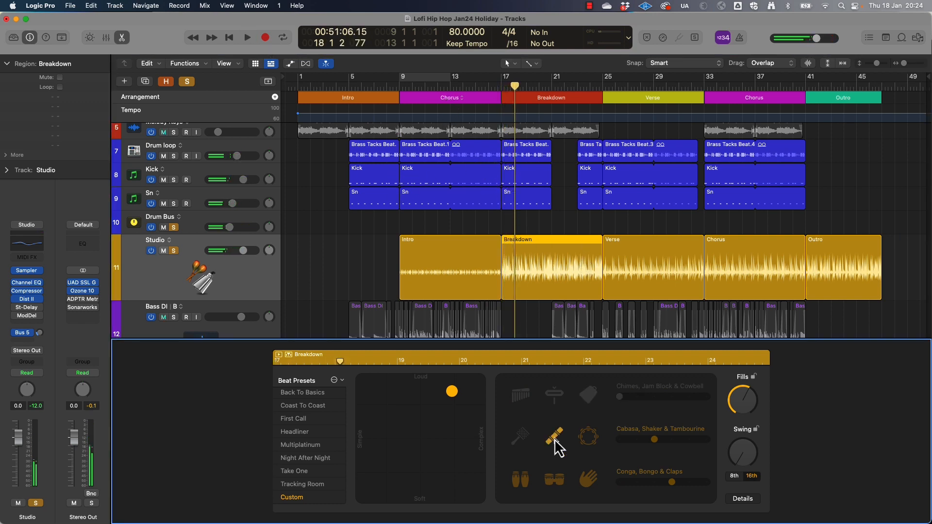
click(520, 480)
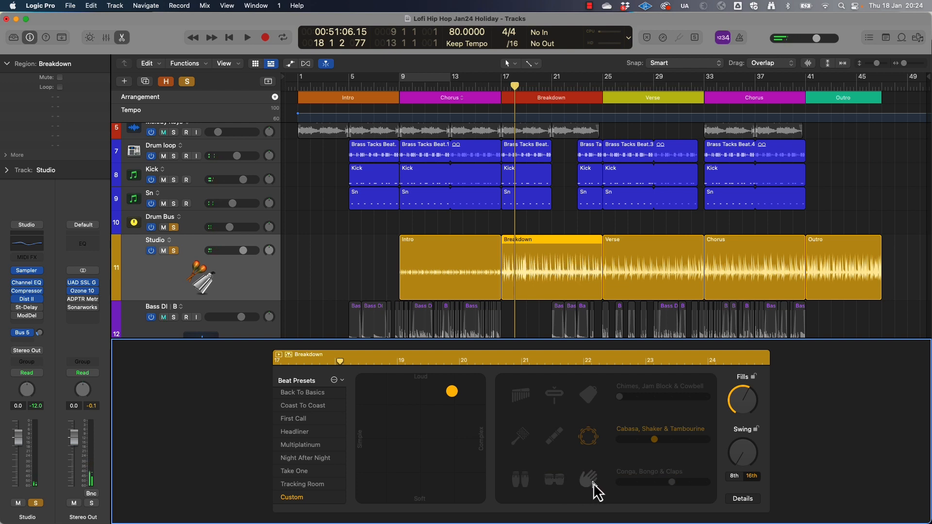
key(space)
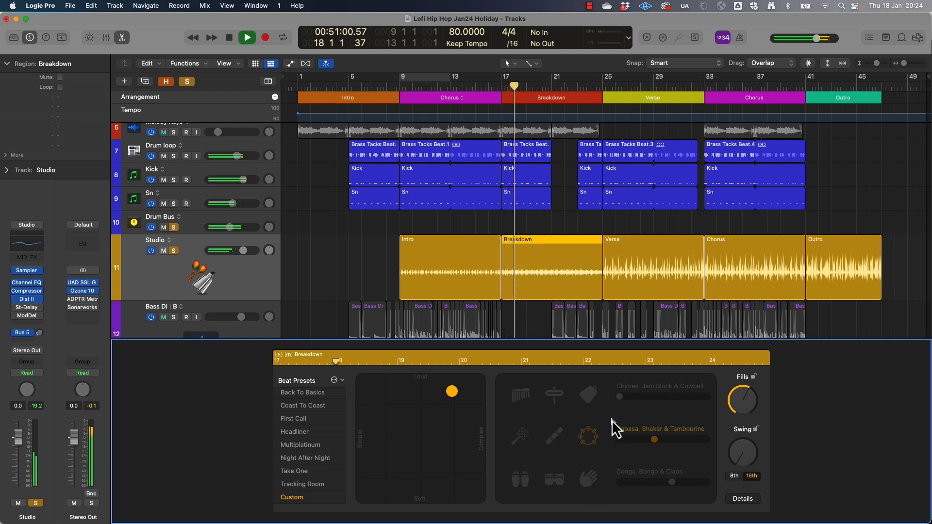
scroll(448, 281, down, 2)
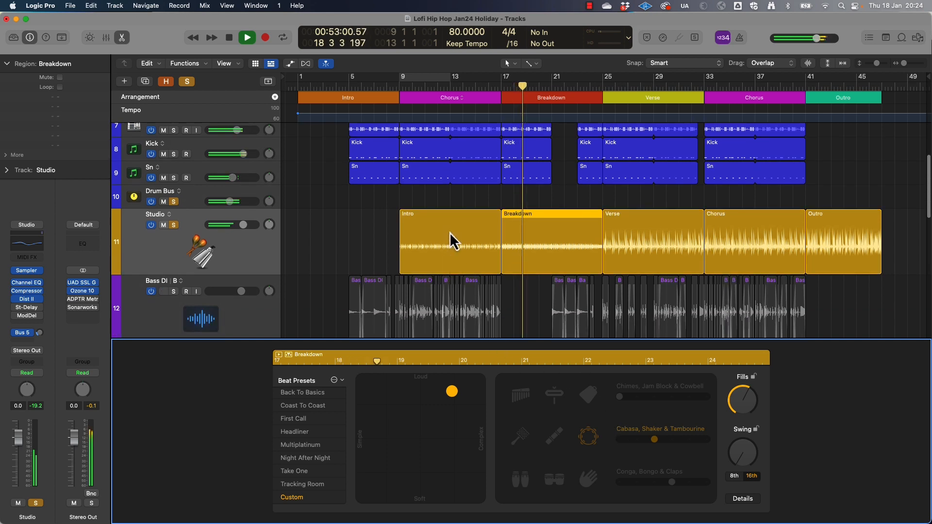
Delete the Studio track's Intro region over the first Chorus and move the Breakdown region to bar 9 in its place
click(448, 220)
key(space)
key(Delete)
drag(546, 226, 446, 227)
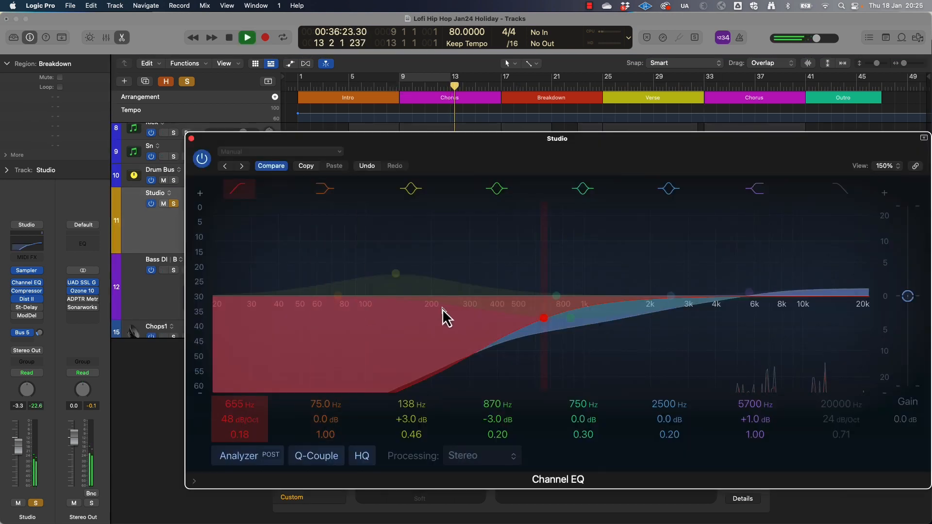
Set the Studio track's Channel EQ low cut to 3540 Hz with a Q of 0.67 while listening, and stop playback
scroll(235, 436, up, 5)
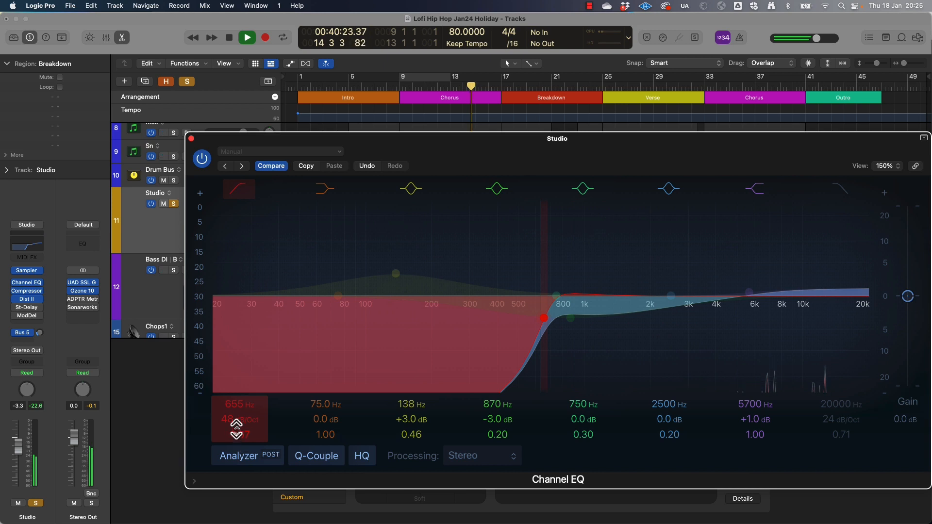
scroll(229, 410, up, 15)
scroll(228, 410, up, 4)
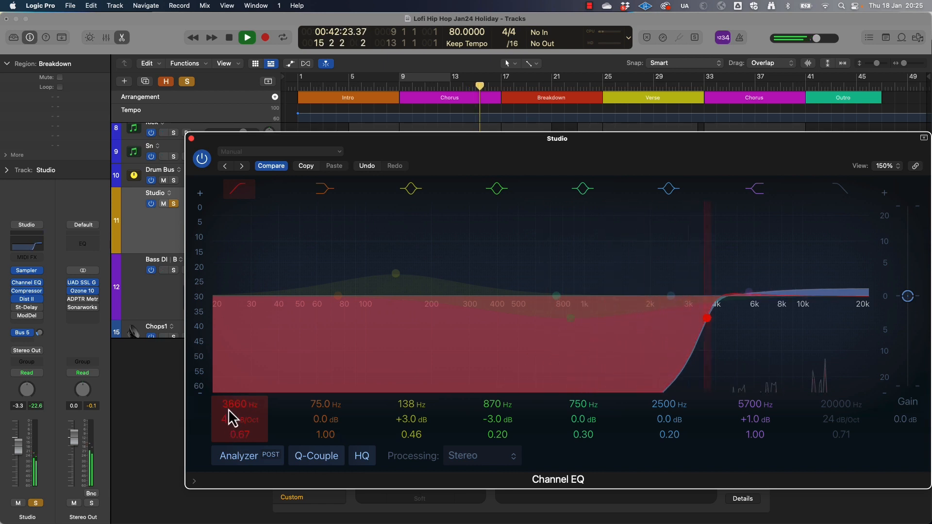
scroll(228, 408, down, 3)
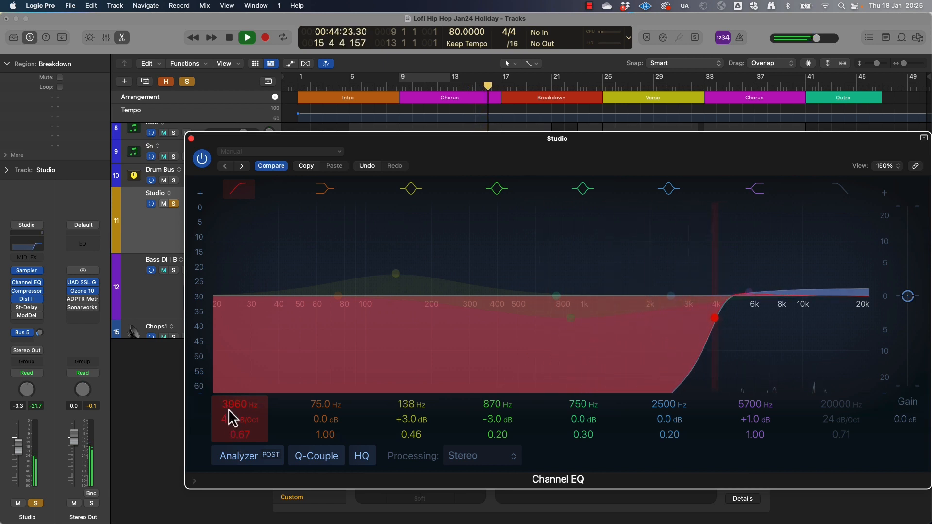
key(space)
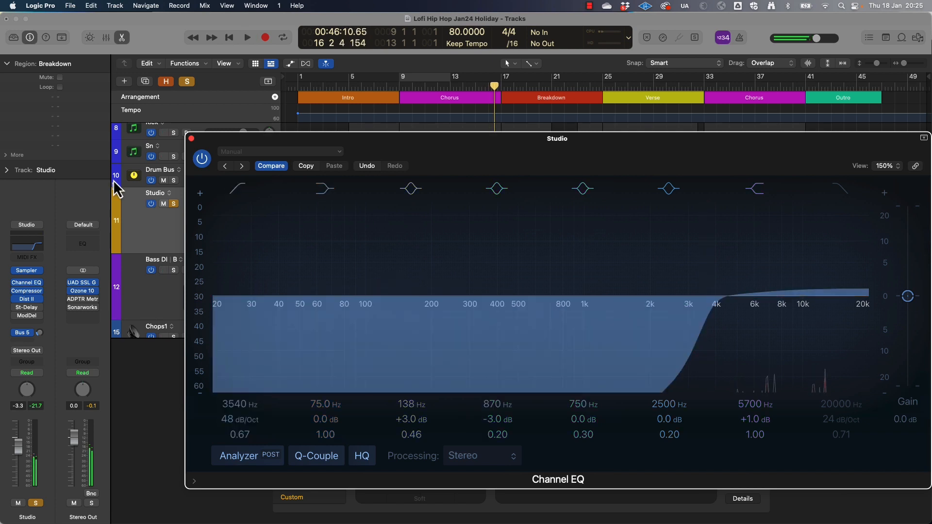
Unsolo the Studio track, close its EQ and lower its volume to -8.8 dB against the full mix
click(174, 206)
key(space)
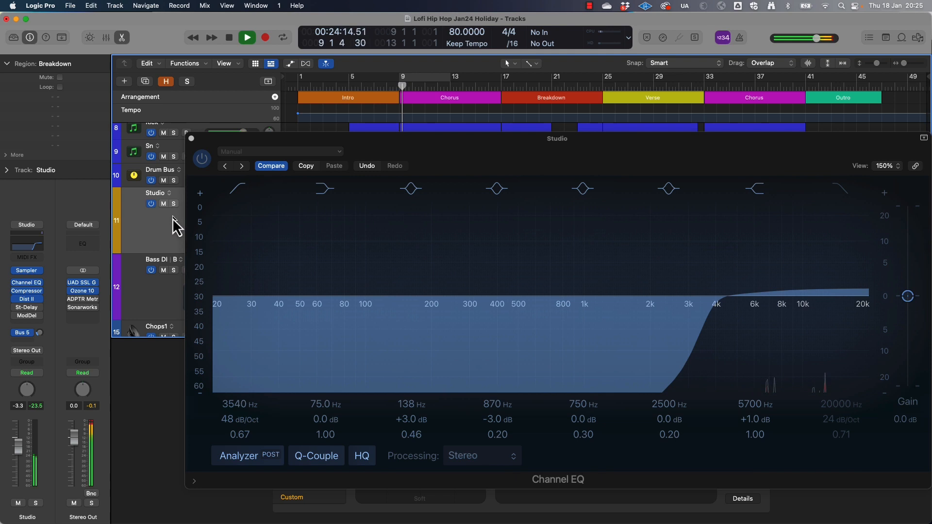
click(191, 139)
drag(237, 204, 232, 204)
Solo the Studio track alongside Drum Bus and raise the 16th-note swing of its first Chorus region to slightly past halfway during playback
click(173, 204)
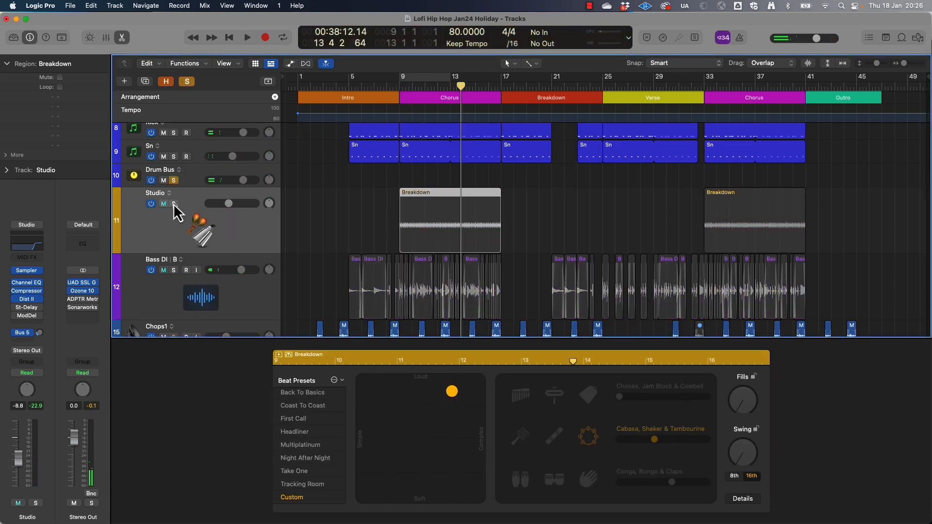
click(173, 203)
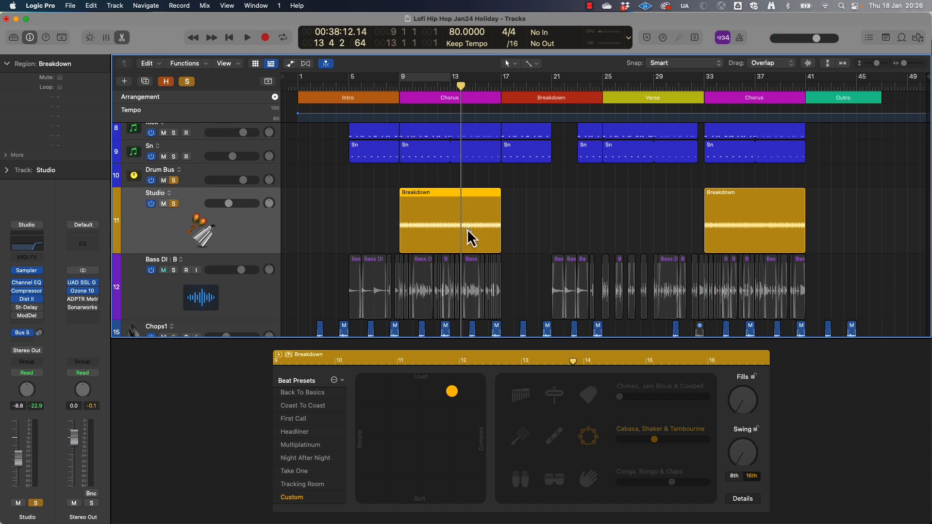
key(space)
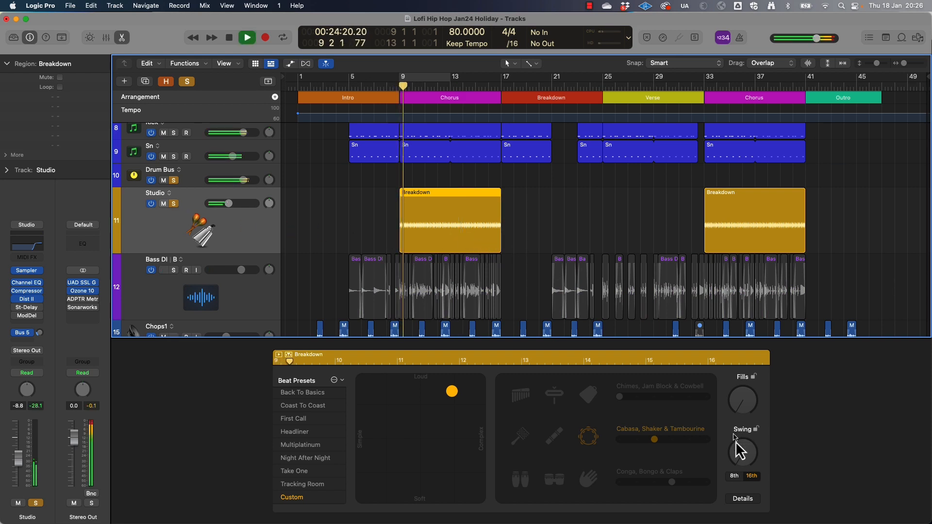
click(741, 459)
drag(740, 440, 749, 395)
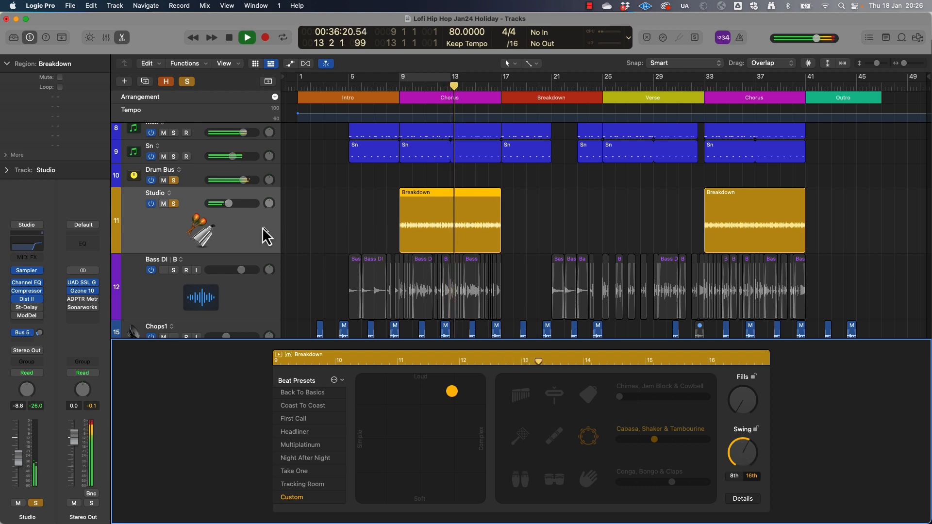
Raise the Studio track volume to -0.7 dB, check the swing amount by ear and stop playback
drag(229, 204, 239, 204)
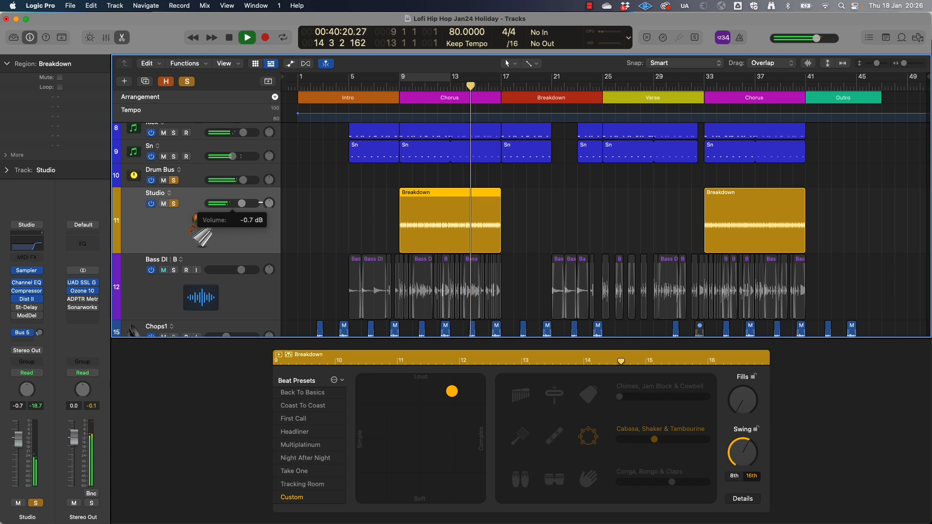
click(743, 452)
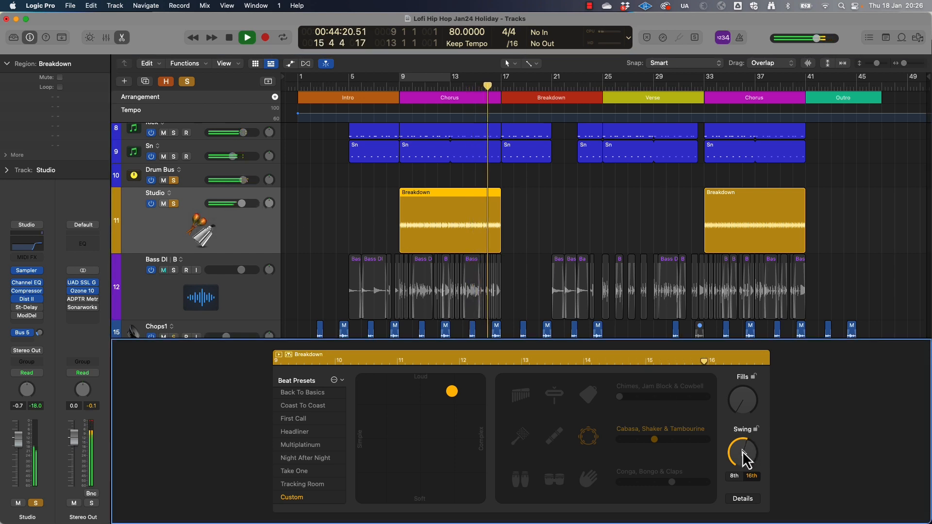
key(space)
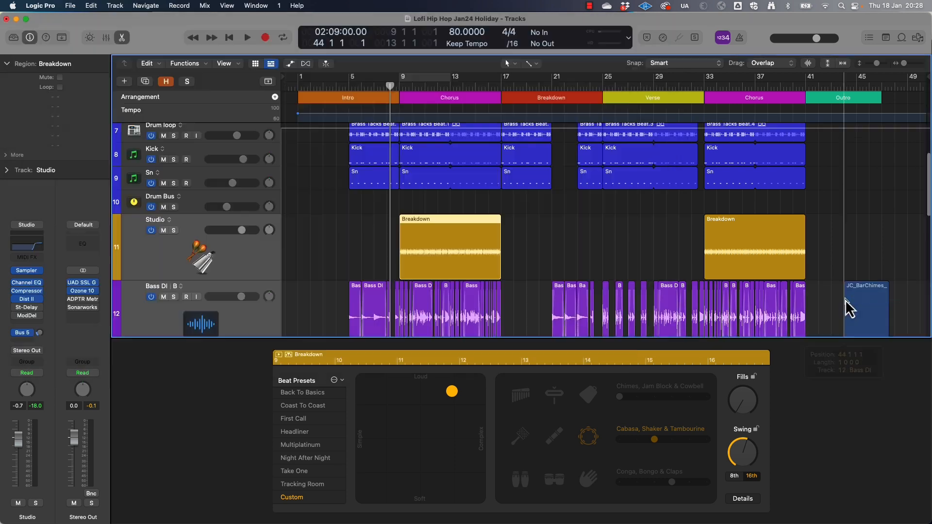
Import JC_BarChimes_Tube_Cardioid_1_RX_FX.wav onto a new track below Cymbal Swells at the song's start and give it a long fade-out
drag(845, 308, 298, 301)
drag(299, 301, 299, 301)
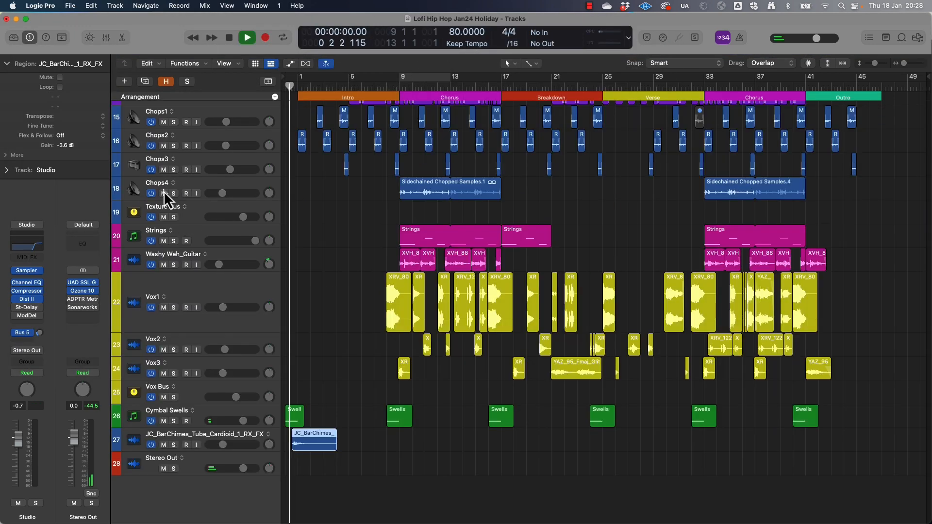
key(space)
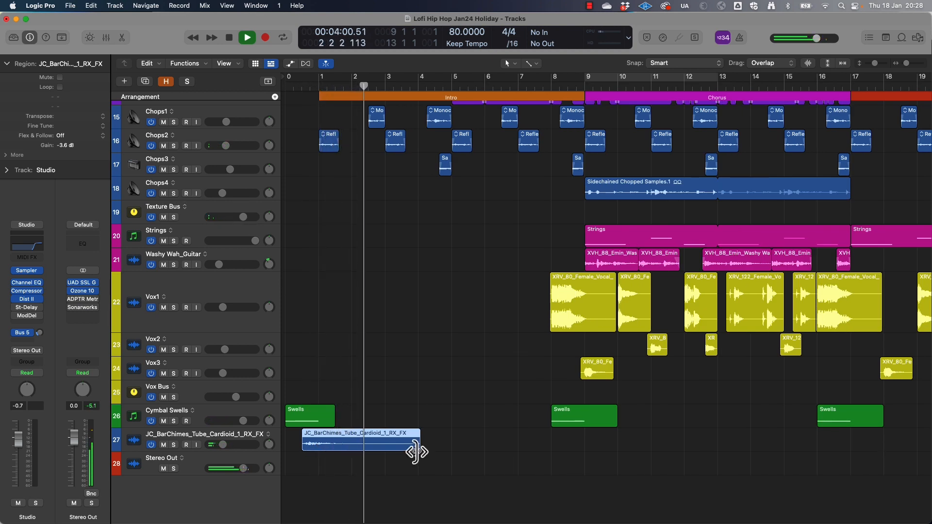
click(187, 442)
key(space)
drag(418, 450, 330, 441)
Add ValhallaVintageVerb to the bar chimes track, set its LowCut to 360 Hz and play from the start
click(27, 306)
click(52, 359)
drag(710, 304, 710, 287)
key(Return)
key(space)
Add a short fade-in to the bar chimes region and replay the intro from the beginning
key(space)
click(304, 432)
key(Return)
key(space)
key(super+Right)
key(super+Right)
key(super+Right)
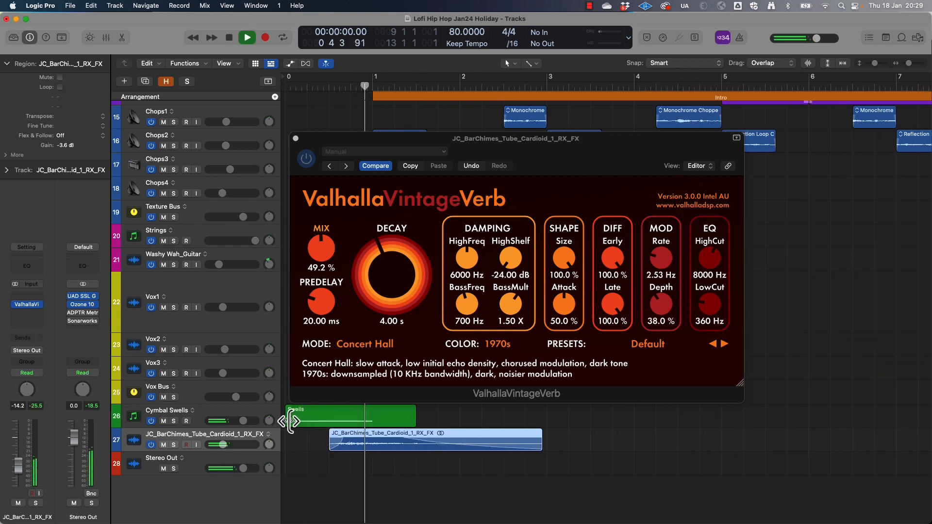
Lower the Cymbal Swells volume, set the bar chimes track to -17.2 dB, and play the intro from the start
click(244, 421)
drag(240, 421, 220, 445)
key(space)
shift+click(214, 413)
key(Return)
key(space)
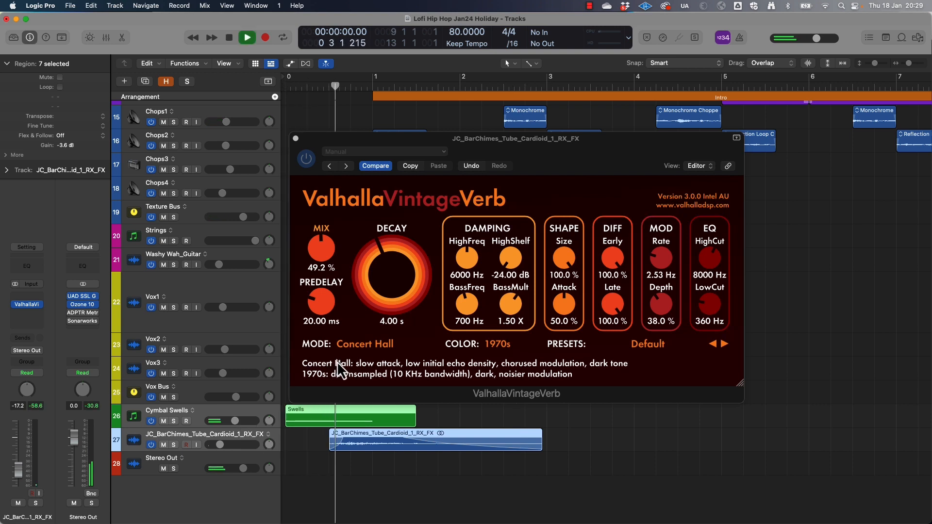
key(super+Left)
key(super+Left)
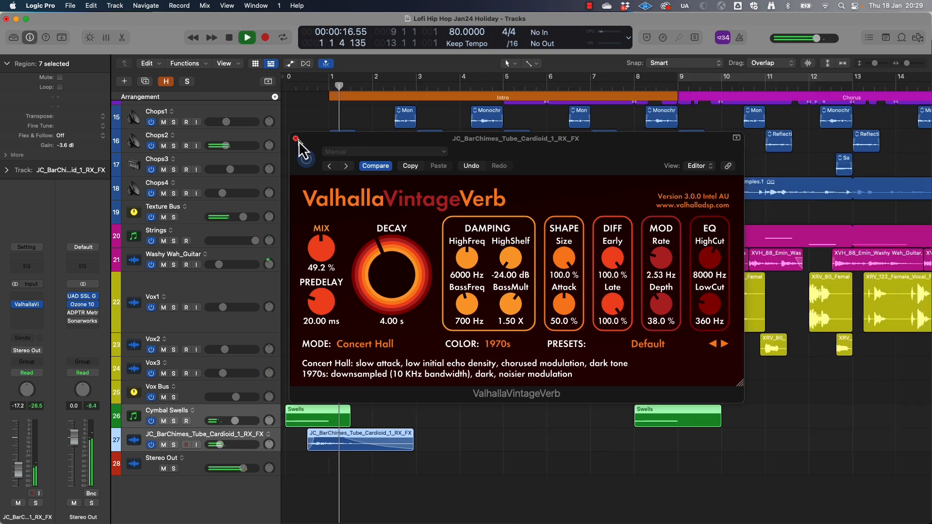
Insert Soundtoys PanMan ahead of the reverb on the bar chimes track, load the 2 BarWideSlow MIDI preset, and play from the start
click(295, 138)
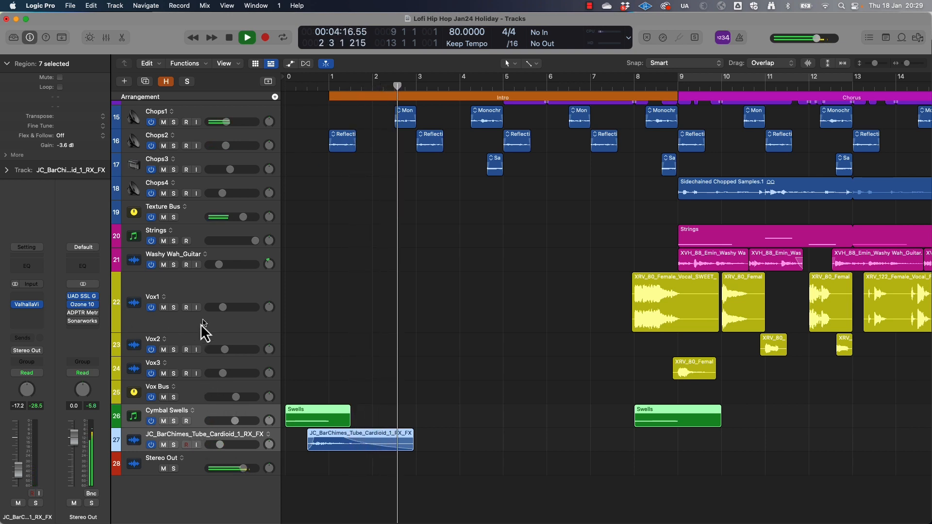
key(space)
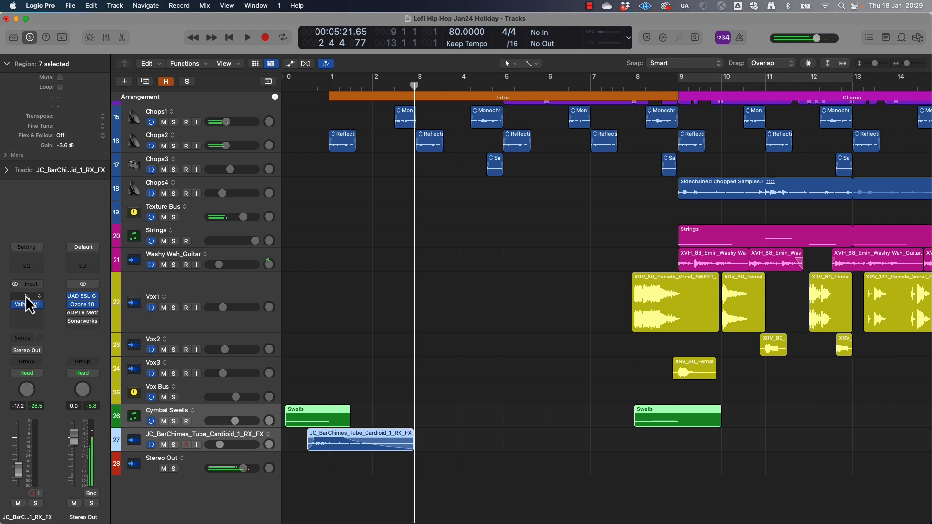
click(25, 295)
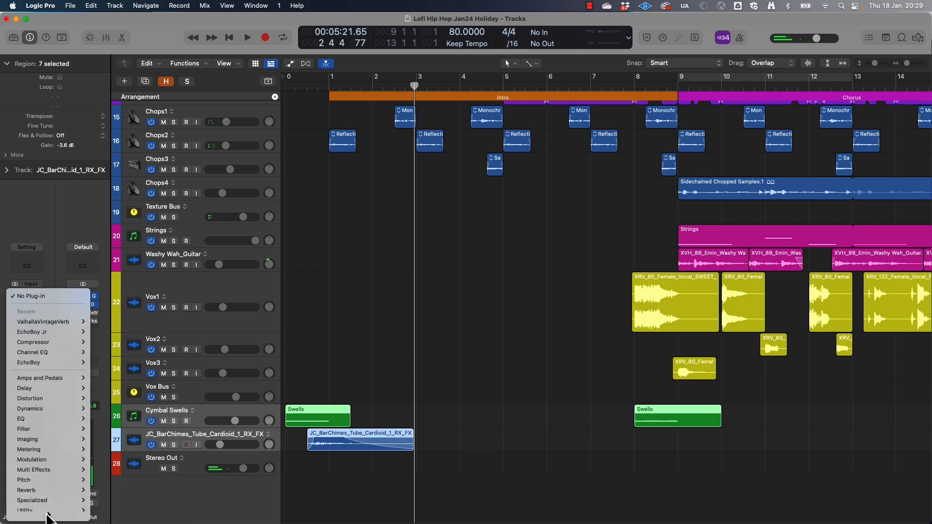
mouse_move(49, 515)
mouse_move(127, 465)
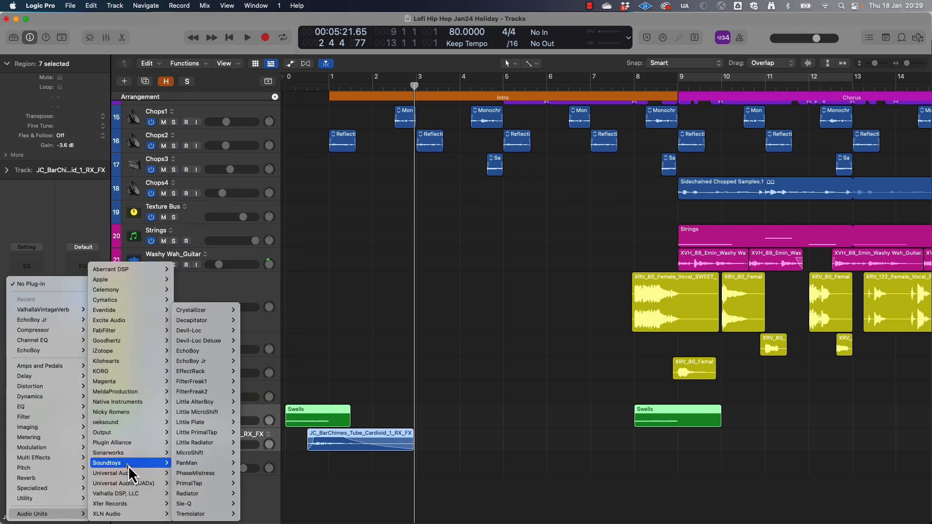
click(250, 465)
click(389, 184)
mouse_move(395, 187)
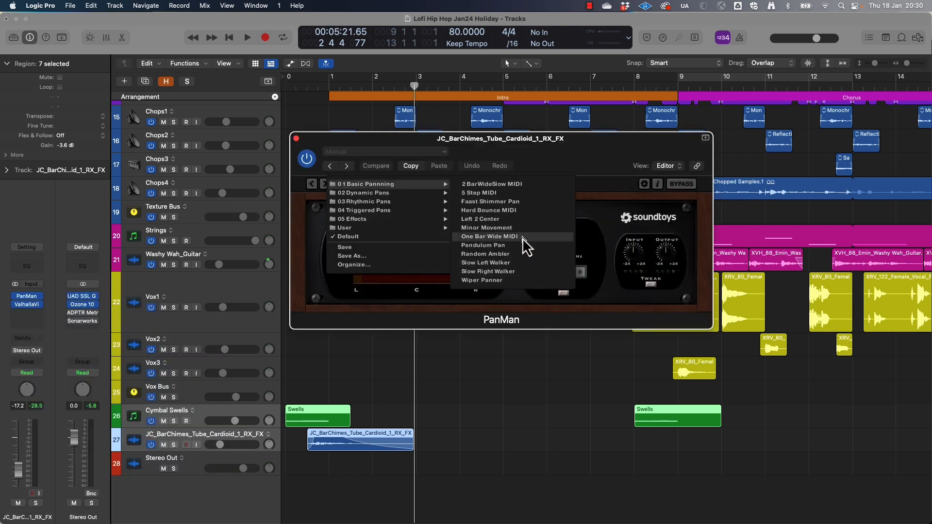
click(497, 184)
key(Return)
key(space)
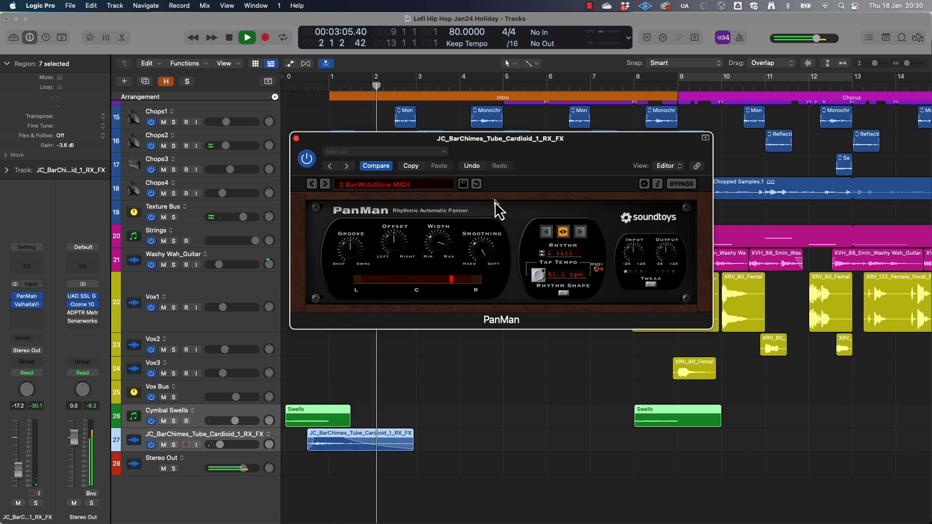
Set the bar chimes ValhallaVintageVerb to 65.6% mix and 9.86 s decay, and replay the intro
click(25, 304)
key(space)
drag(321, 246, 321, 228)
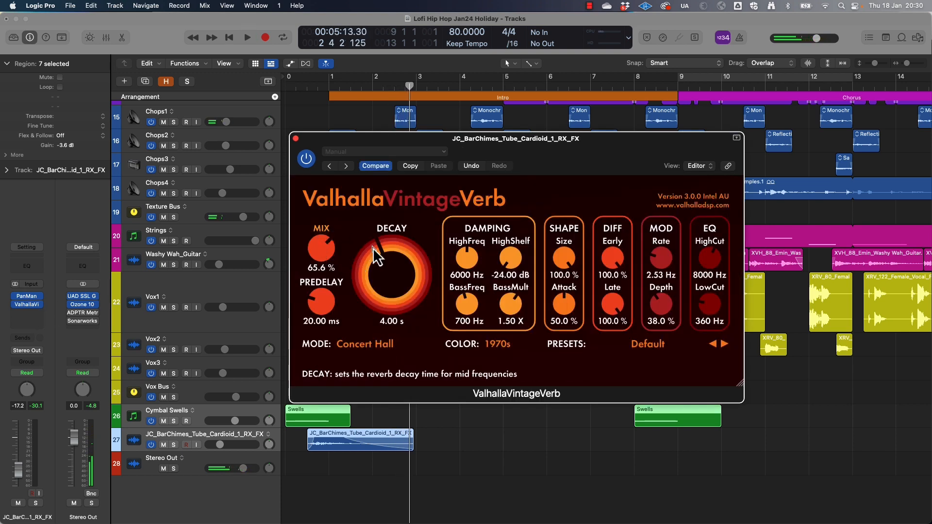
drag(381, 241, 381, 232)
key(Return)
key(space)
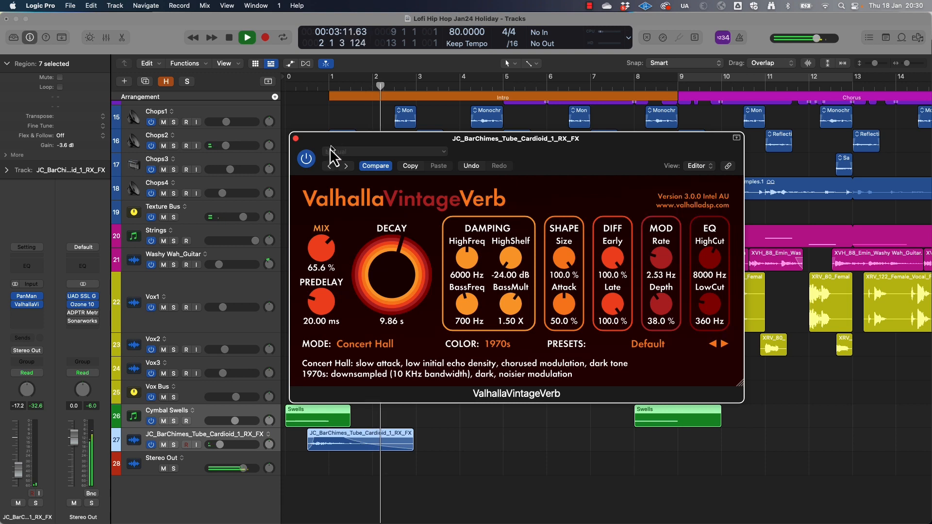
click(296, 140)
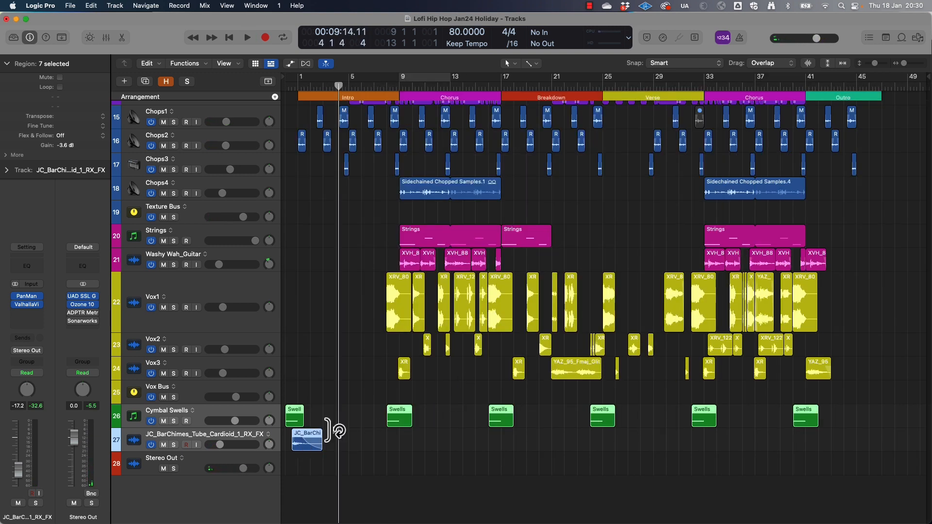
Copy the bar chimes region to the start of the Breakdown and play the transition out of the first Chorus
click(302, 443)
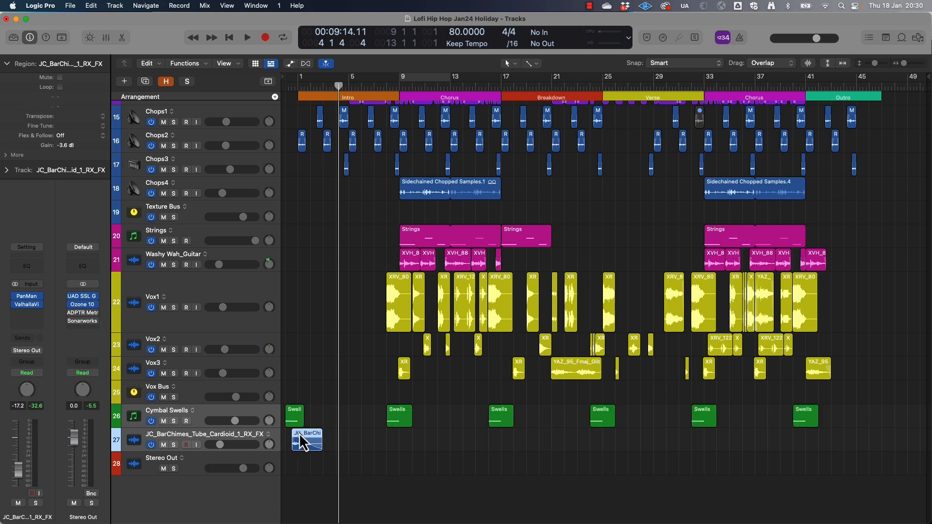
drag(304, 442, 496, 443)
click(482, 84)
key(space)
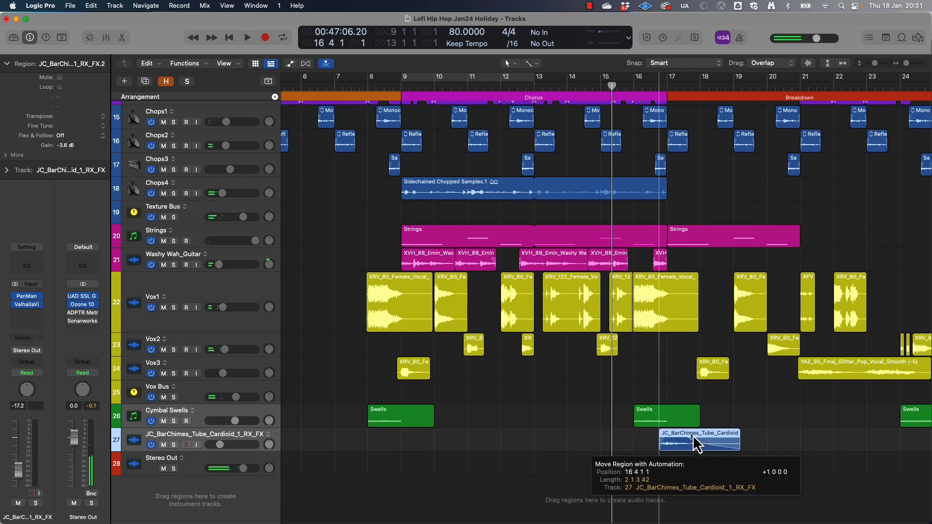
click(641, 87)
key(space)
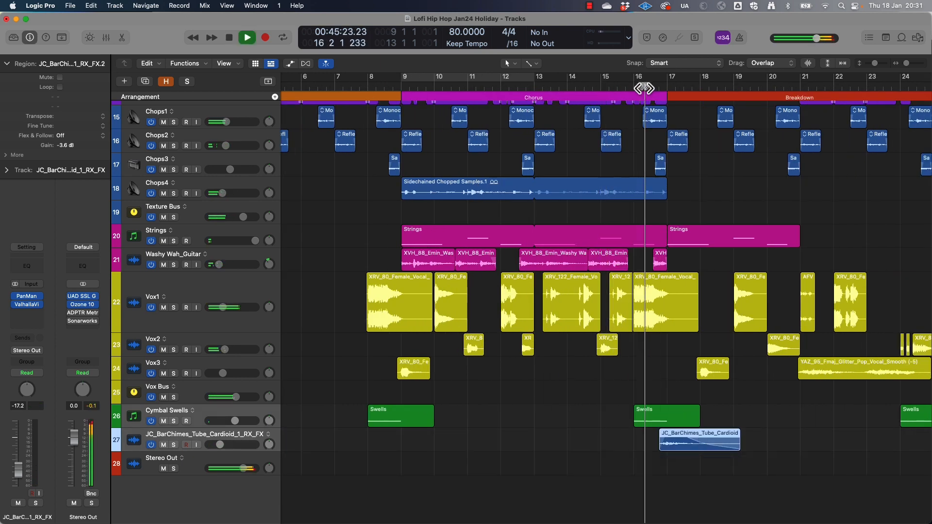
key(super+Left)
key(super+Right)
key(super+Right)
key(space)
Copy the bar chimes region to the start of the Outro and play through the transition from the last Chorus
drag(564, 437, 815, 441)
click(500, 86)
key(space)
key(super+Left)
key(super+Left)
key(super+Left)
key(super+Left)
key(space)
click(793, 88)
key(space)
key(super+Right)
key(super+Right)
key(super+Right)
key(super+Right)
key(super+Left)
key(super+Left)
key(super+Left)
key(super+Left)
key(space)
Audition the Wooden Percussion one-shots and import JC_WoodenPerc_oneshot_02_FX.wav onto a new track below the bar chimes
key(f)
drag(692, 145, 748, 145)
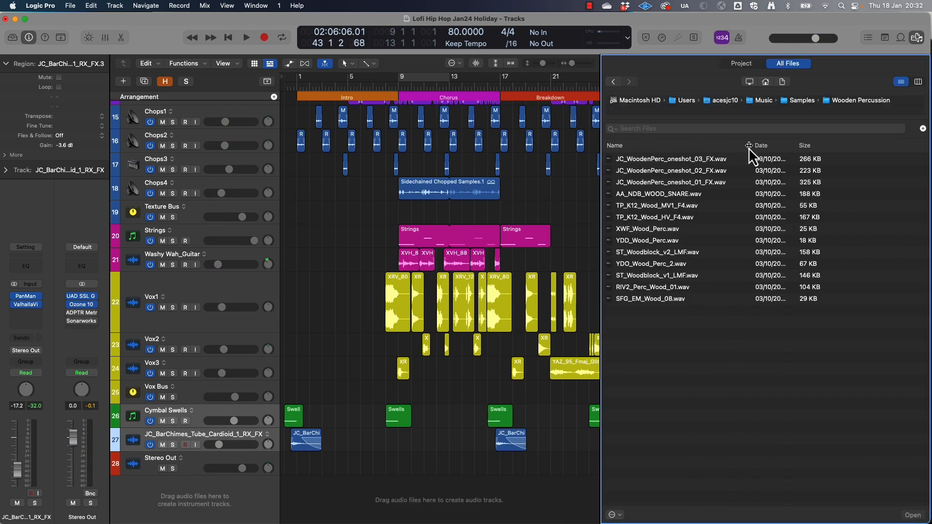
click(654, 159)
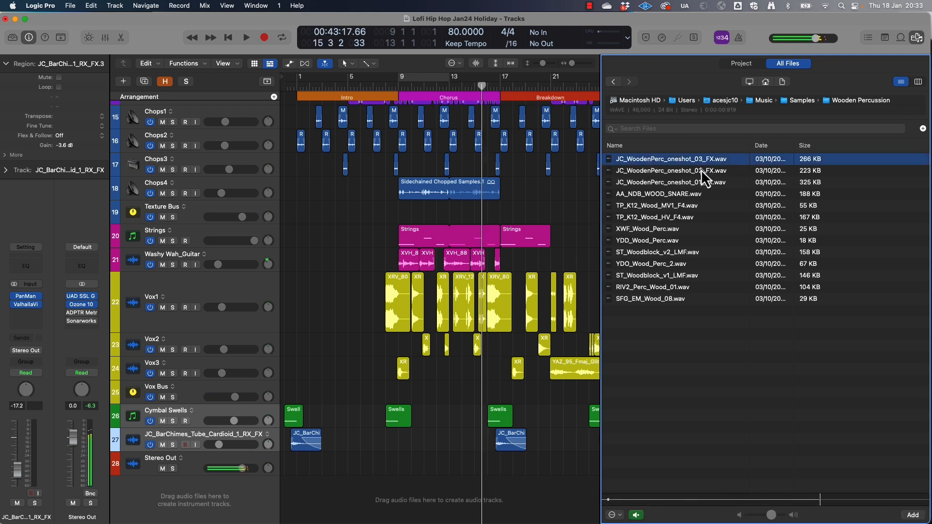
click(701, 171)
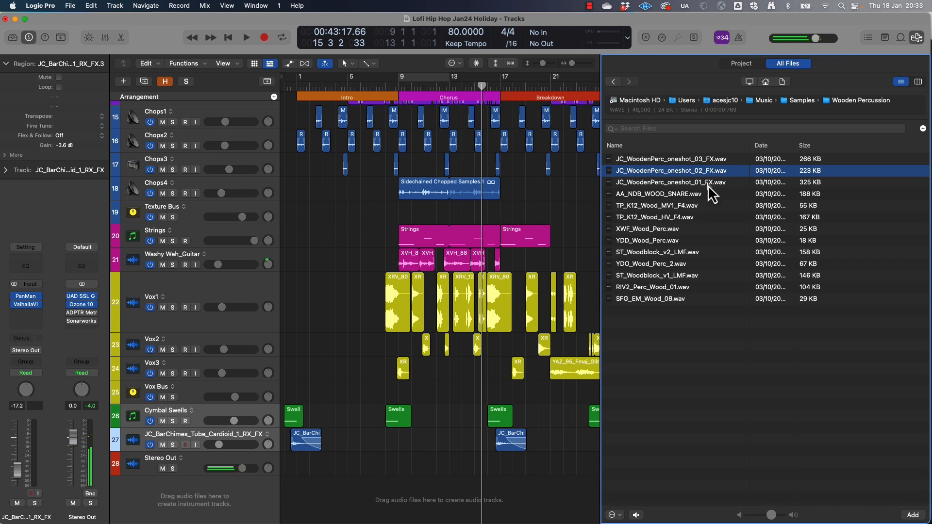
drag(681, 171, 404, 491)
Turn on cycle playback for bars 9 to 13 and play the wooden percussion track soloed together with the Drum Bus
key(c)
scroll(187, 159, up, 10)
click(173, 239)
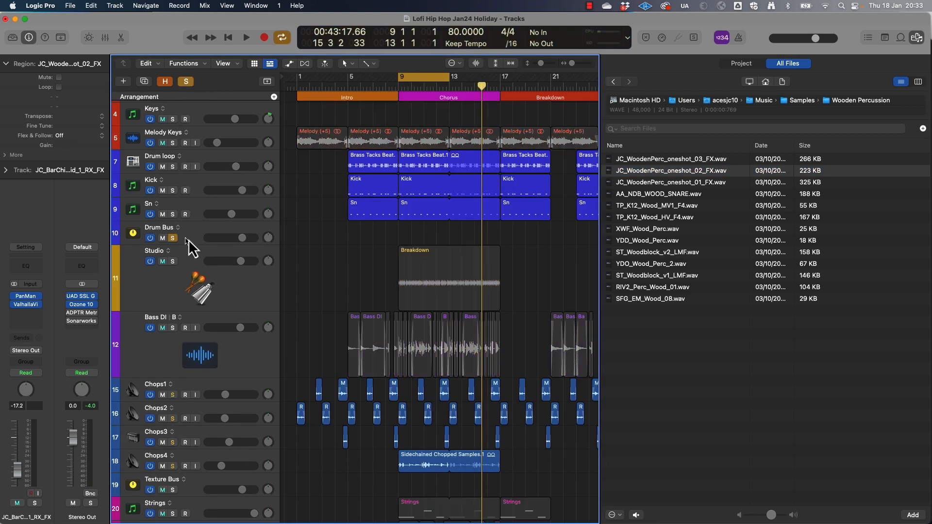
scroll(188, 239, down, 12)
click(173, 445)
key(space)
key(space)
Raise the wooden percussion track's volume to 6.0 dB and set its region gain to +5.0 dB
scroll(325, 468, up, 10)
mouse_move(246, 451)
mouse_down()
mouse_move(246, 490)
mouse_move(255, 467)
mouse_up()
scroll(328, 468, up, 4)
key(space)
drag(64, 146, 65, 108)
Trim the start of the wooden percussion region, align it with beat 2 of bar 9, and play it back
key(super+Right)
key(super+Right)
key(super+Right)
key(super+Right)
key(super+Right)
key(super+Right)
key(super+Right)
key(super+Right)
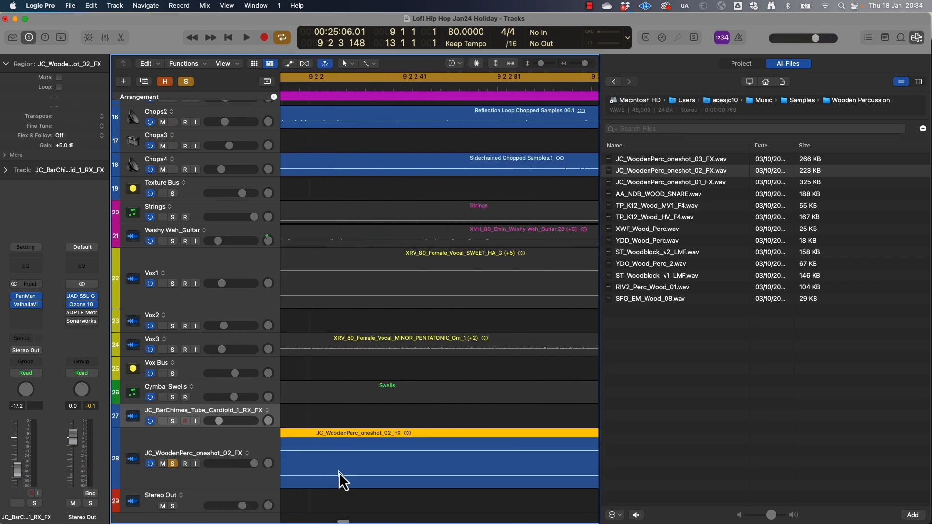
scroll(340, 474, left, 10)
drag(411, 486, 489, 492)
drag(514, 445, 435, 443)
key(super+Left)
key(super+Left)
key(super+Left)
key(super+Left)
key(super+Left)
key(super+Left)
key(space)
Hide the file browser, shorten the cycle range to bar 9 only, and play the loop
click(917, 37)
key(super+Left)
key(super+Left)
key(super+Left)
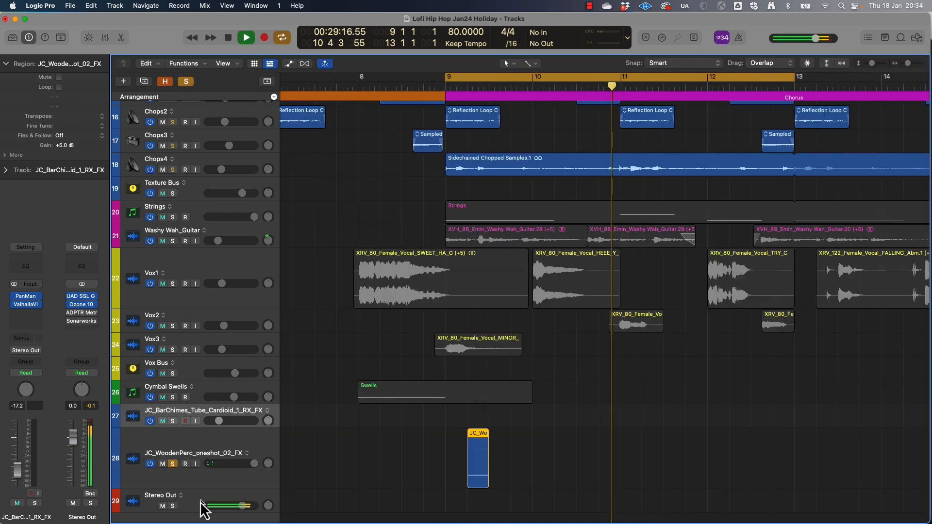
drag(794, 77, 533, 76)
click(369, 451)
key(space)
key(space)
key(space)
Route the wooden percussion track's output to Bus 1 so it feeds the Drum Bus, and play the loop
click(237, 451)
click(26, 351)
mouse_move(27, 392)
click(116, 120)
key(space)
scroll(241, 441, up, 2)
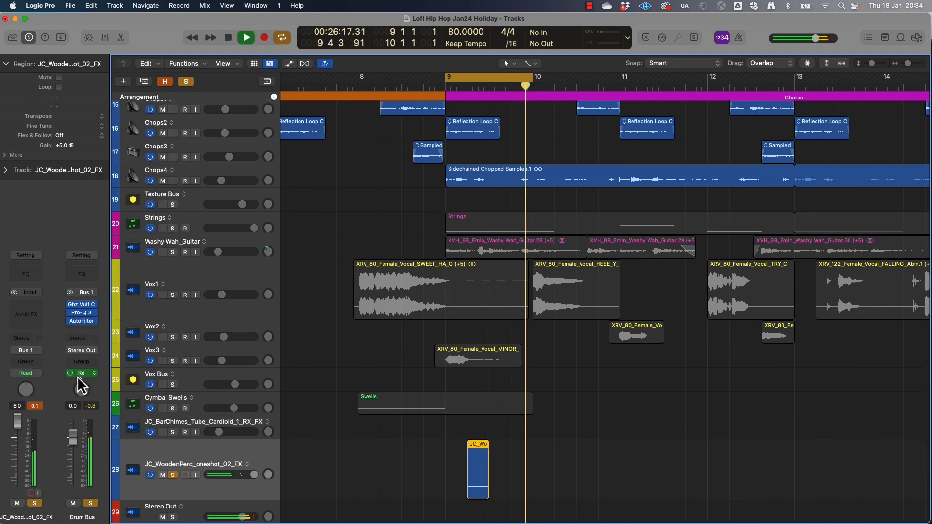
Set the wooden percussion region gain to +9.3 dB
key(space)
drag(64, 145, 68, 99)
key(space)
Add a stereo ValhallaVintageVerb to the wooden percussion track and set its LowCut to 790 Hz
click(28, 315)
mouse_move(41, 350)
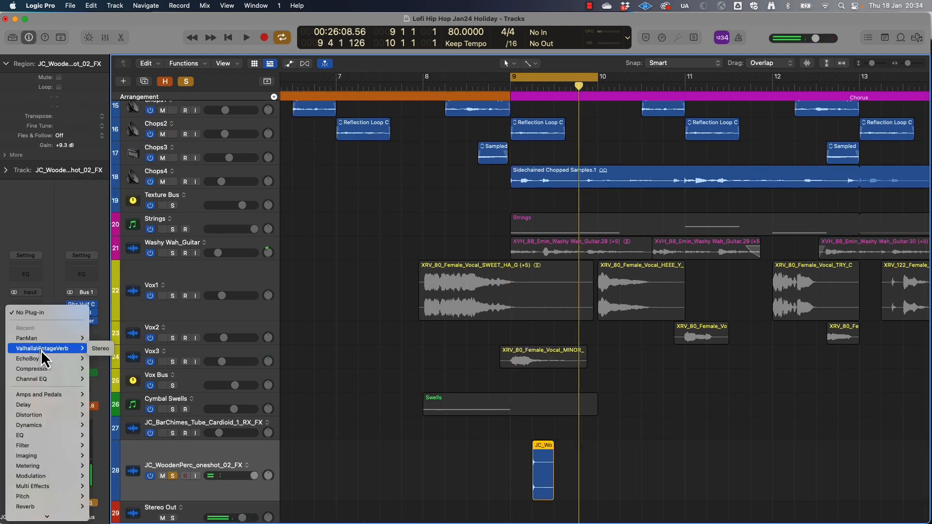
click(100, 349)
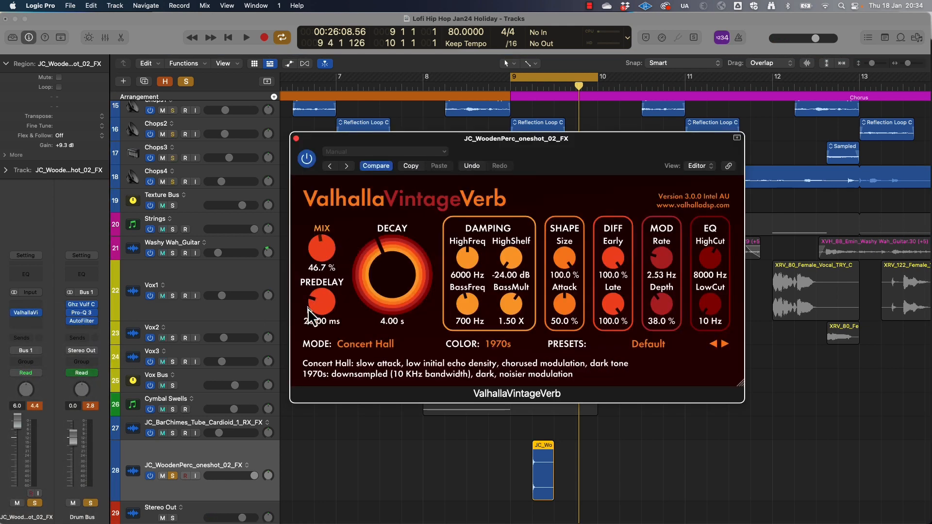
drag(710, 305, 680, 250)
key(space)
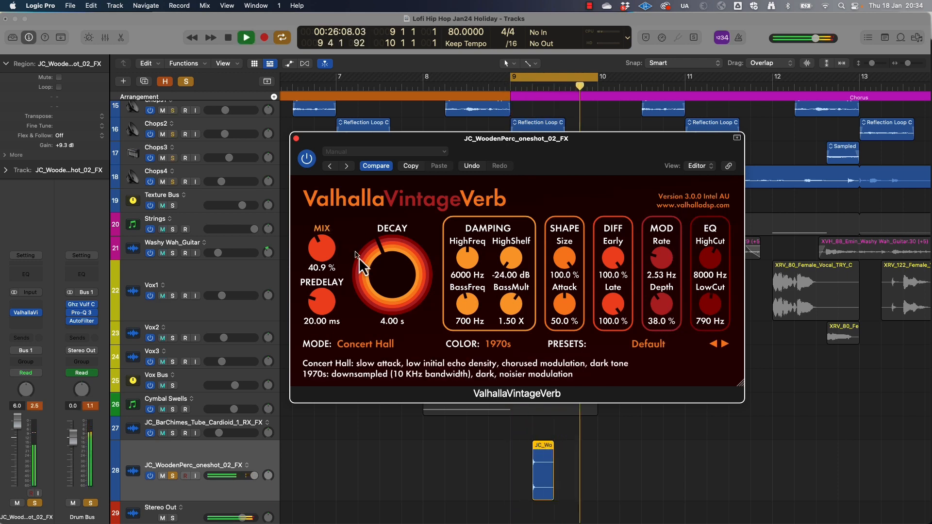
Set the wooden percussion reverb to 0.77 s decay, 0.00 ms predelay and 5.0% mix, and close the plug-in window
drag(377, 258, 368, 276)
drag(319, 260, 313, 347)
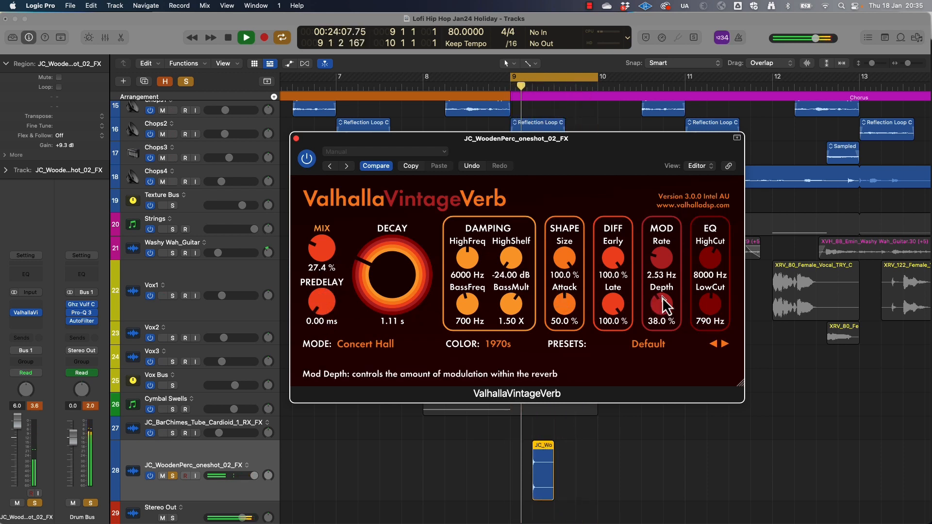
drag(359, 262, 353, 271)
drag(326, 255, 319, 264)
drag(319, 305, 319, 269)
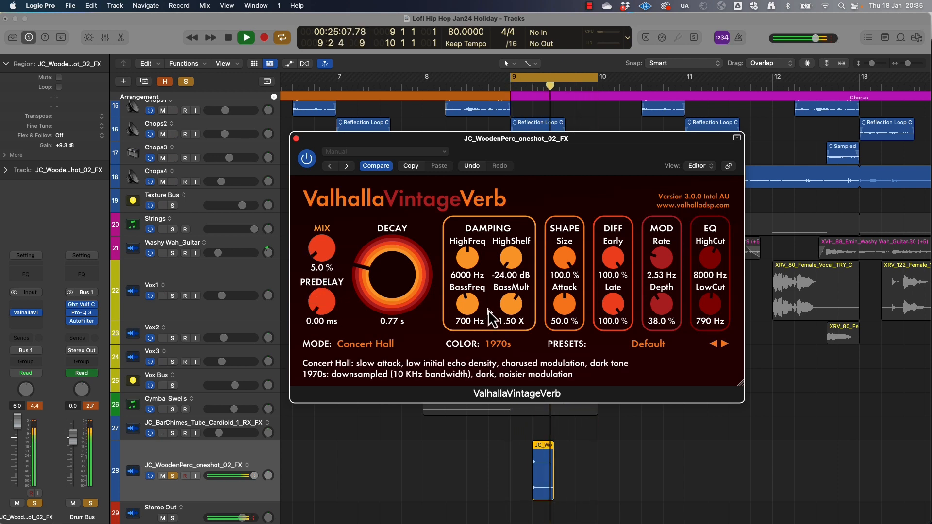
key(space)
click(296, 140)
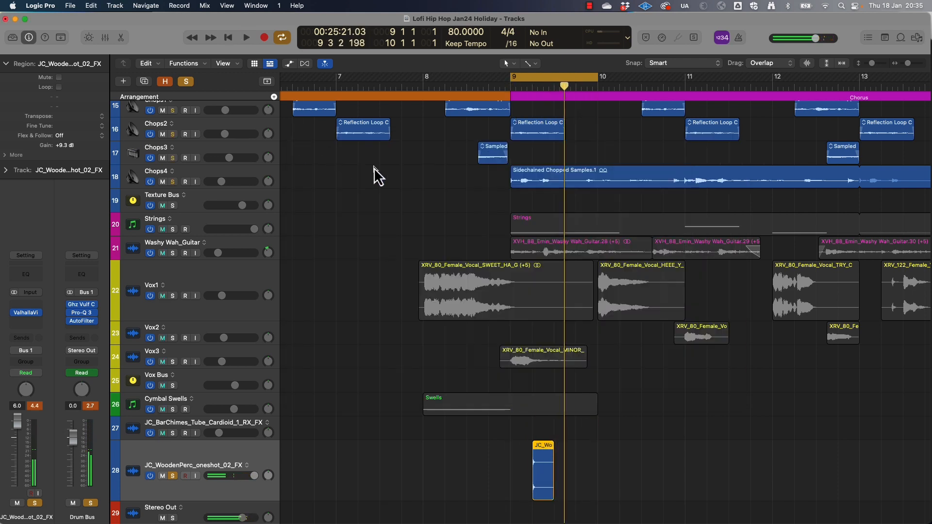
Repeat the wooden percussion hit once per bar through the first Chorus and play the result
key(super+Right)
key(super+Right)
key(super+Right)
key(super+Right)
key(super+Right)
key(super+Right)
key(super+Right)
key(super+Right)
key(super+Right)
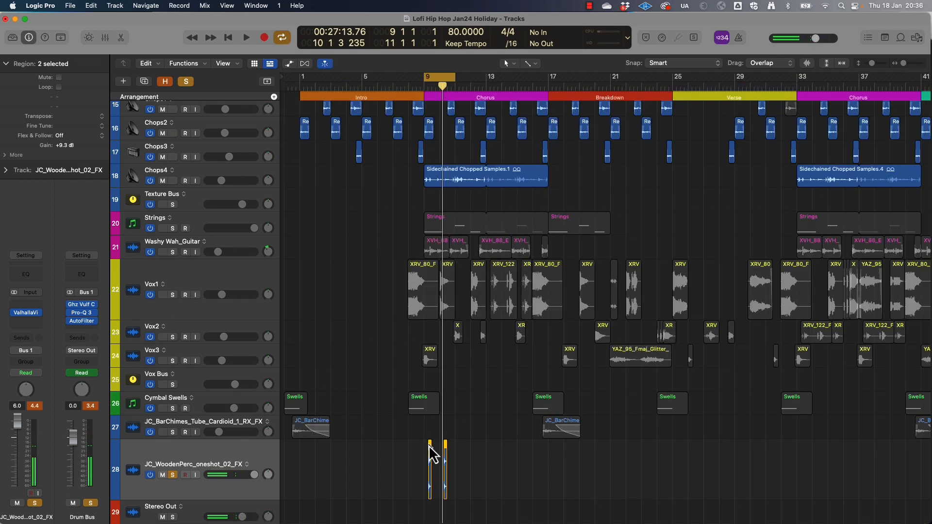
drag(430, 446, 447, 458)
drag(430, 450, 492, 450)
click(446, 78)
key(space)
Set the gain of all eight wooden percussion regions to +11.7 dB and lower the track volume to 1.1 dB
drag(408, 510, 525, 482)
key(space)
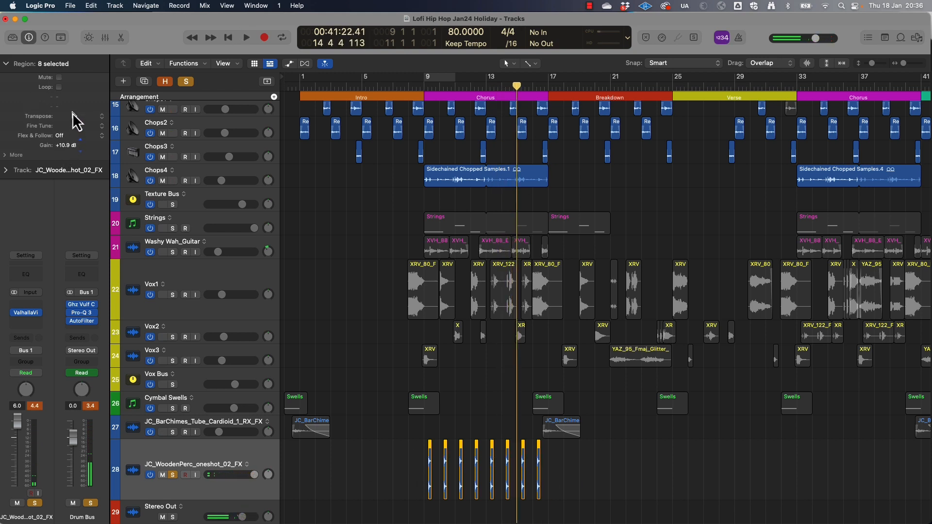
key(space)
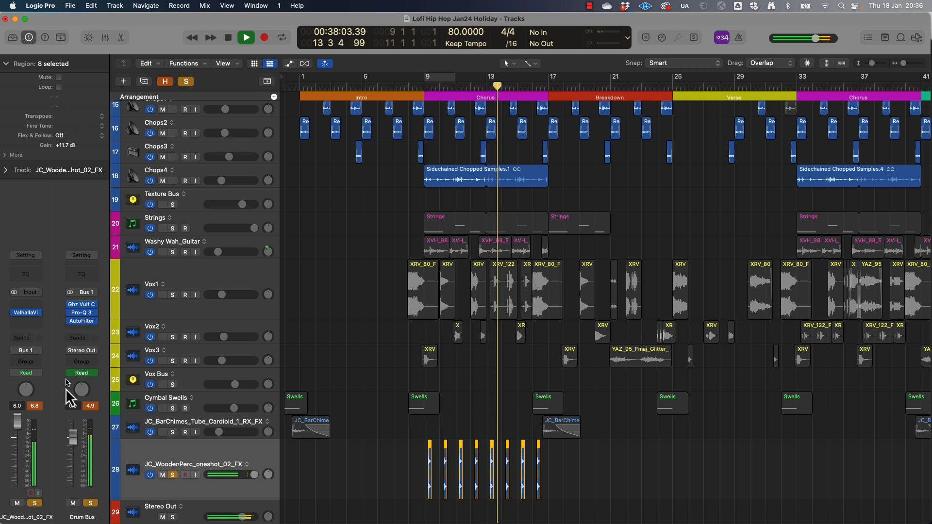
click(37, 406)
key(space)
Insert a stereo Compressor before the reverb on the wooden percussion track, turn its auto gain off, and start playback
click(26, 305)
mouse_move(39, 353)
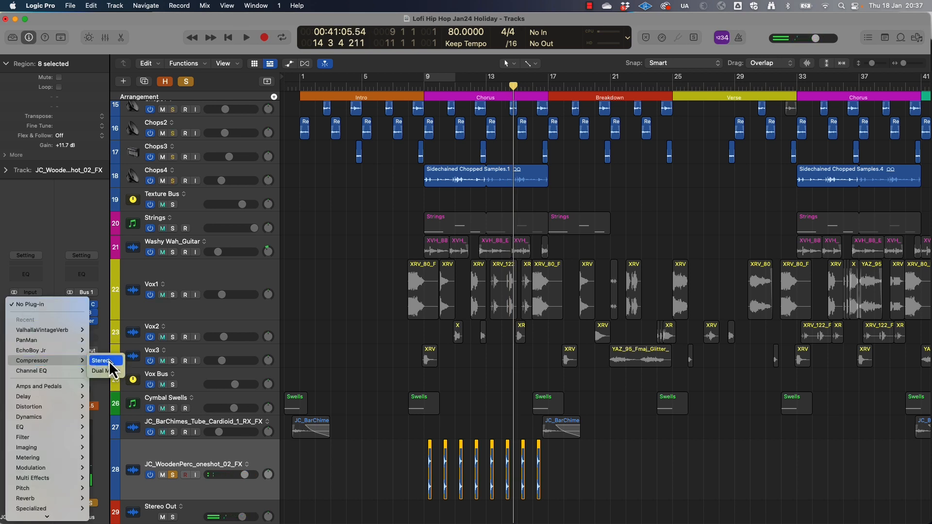
click(110, 363)
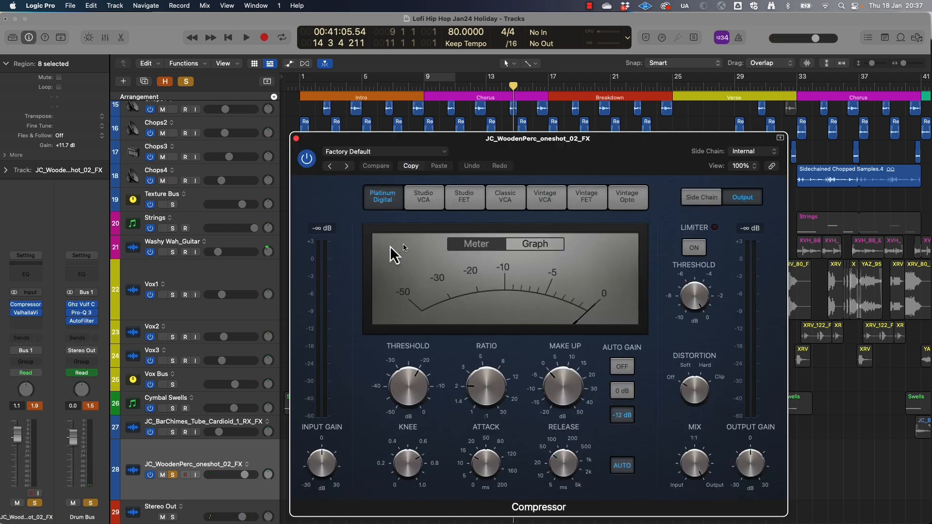
click(631, 369)
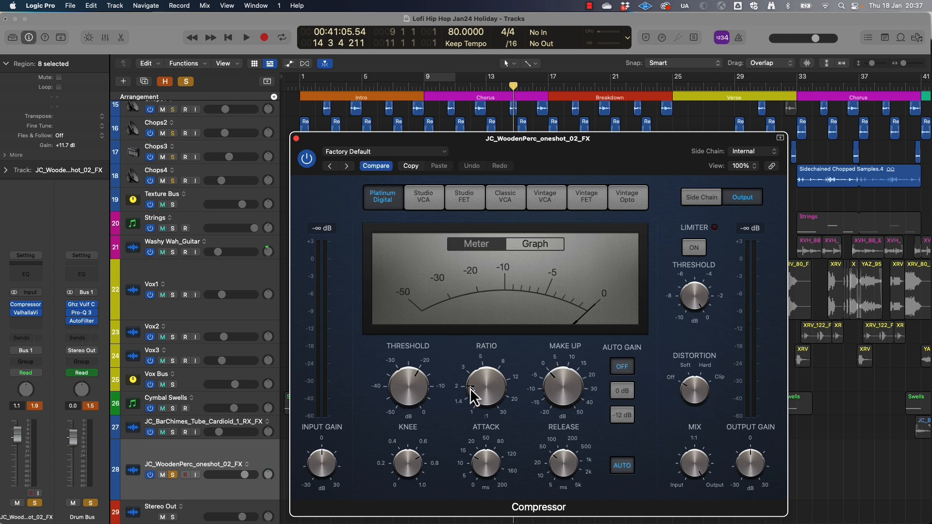
key(space)
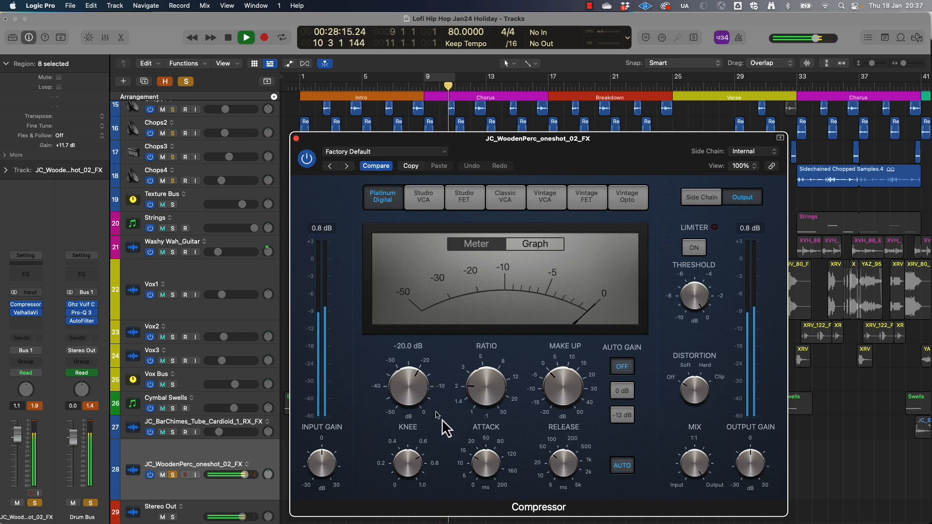
Shorten the Compressor's attack, set its ratio to 3.5:1, and move the wooden percussion track between Sn and Drum Bus
drag(481, 464, 483, 519)
drag(572, 462, 571, 451)
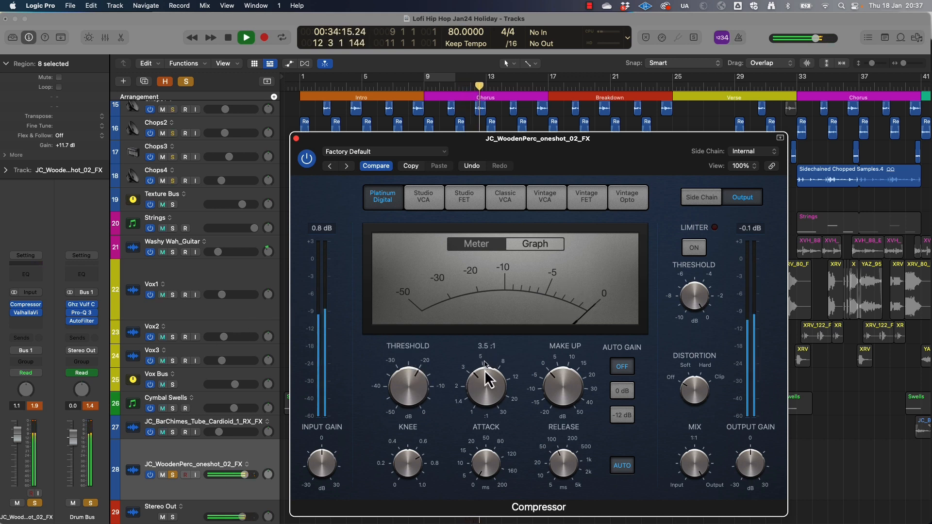
scroll(416, 122, up, 3)
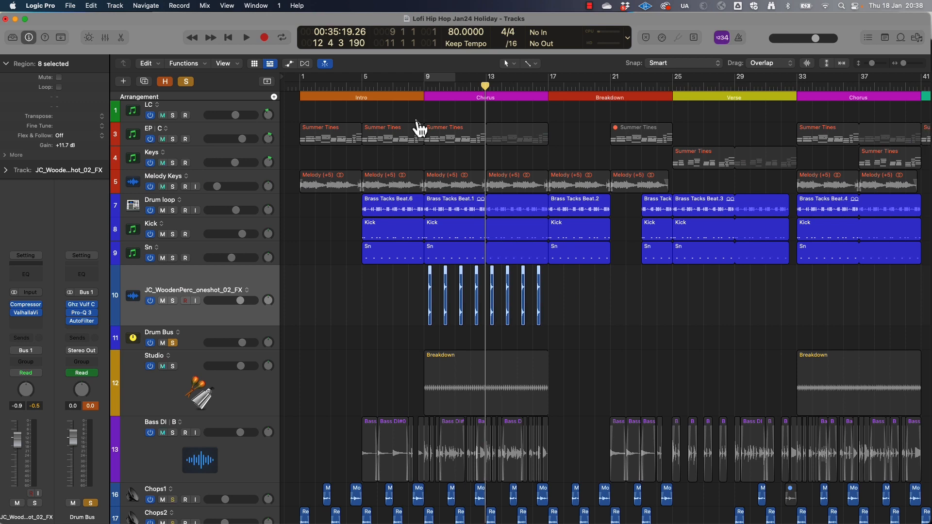
Switch to Loopcloud, filter the library by Snap, and bring waee_clap-snap_02.wav into the Logic Pro project on a new track
key(super+Tab)
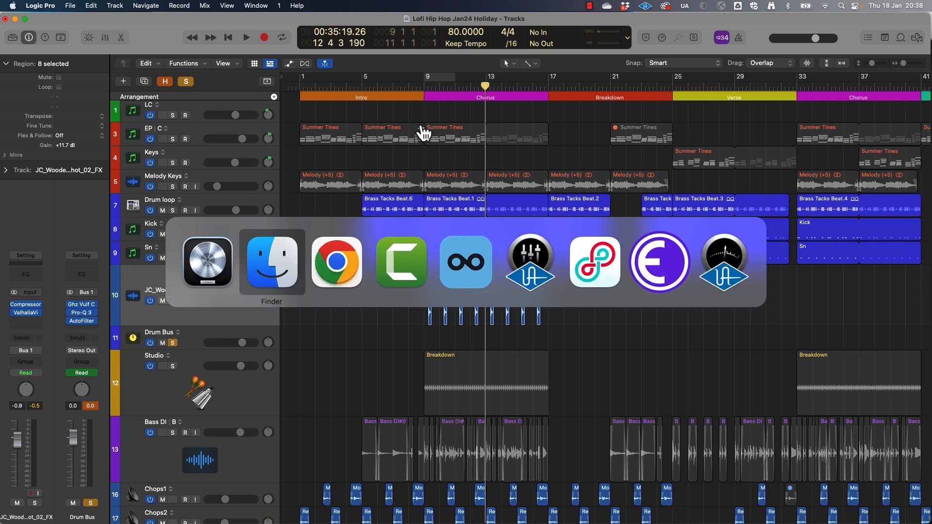
click(466, 257)
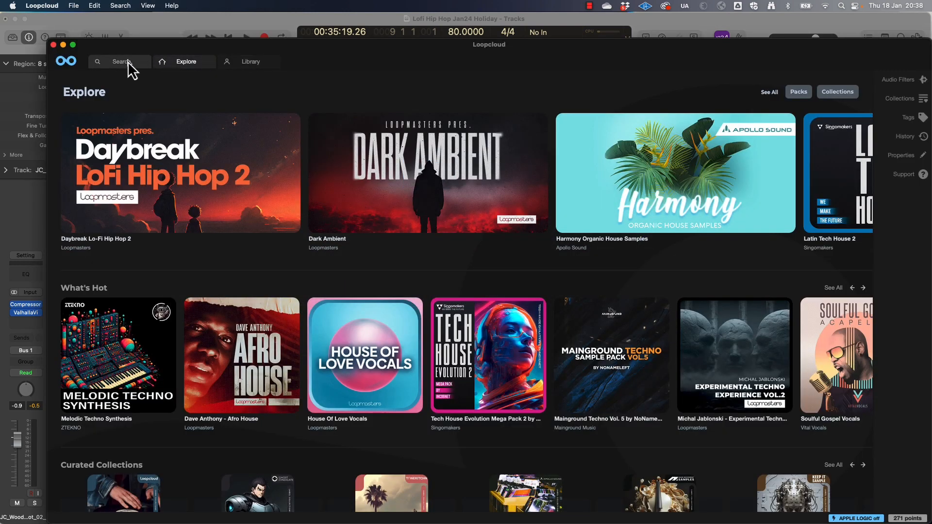
click(34, 209)
key(super+Tab)
key(Up)
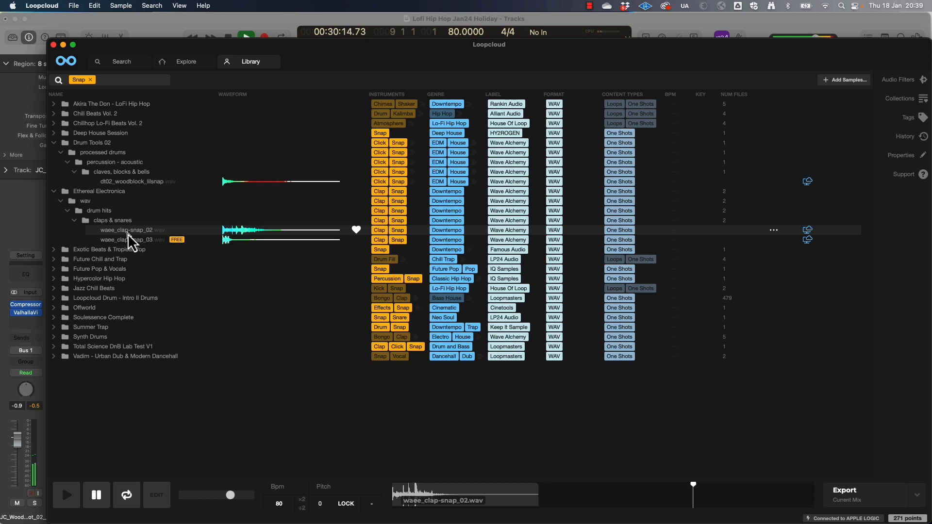
drag(146, 231, 421, 500)
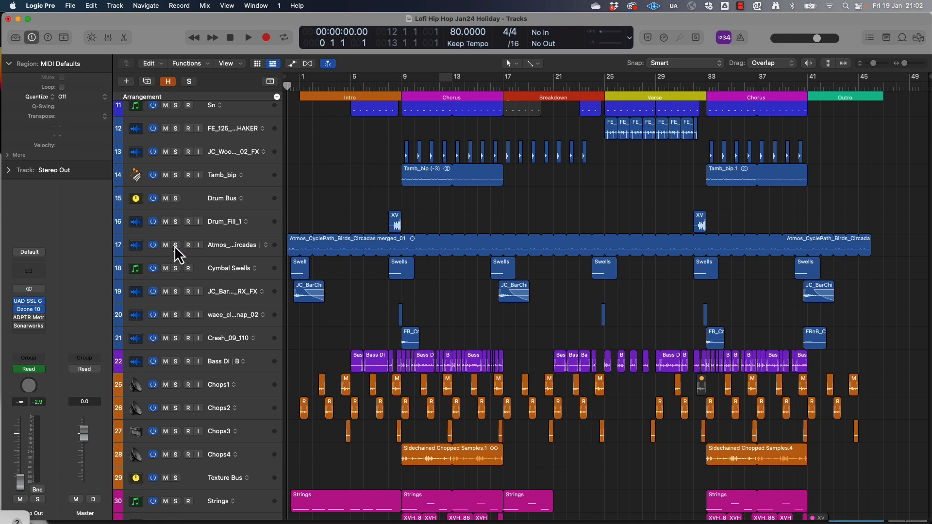
Go to the top of the arrangement and place the playhead at the start of the first Chorus
scroll(178, 243, up, 7)
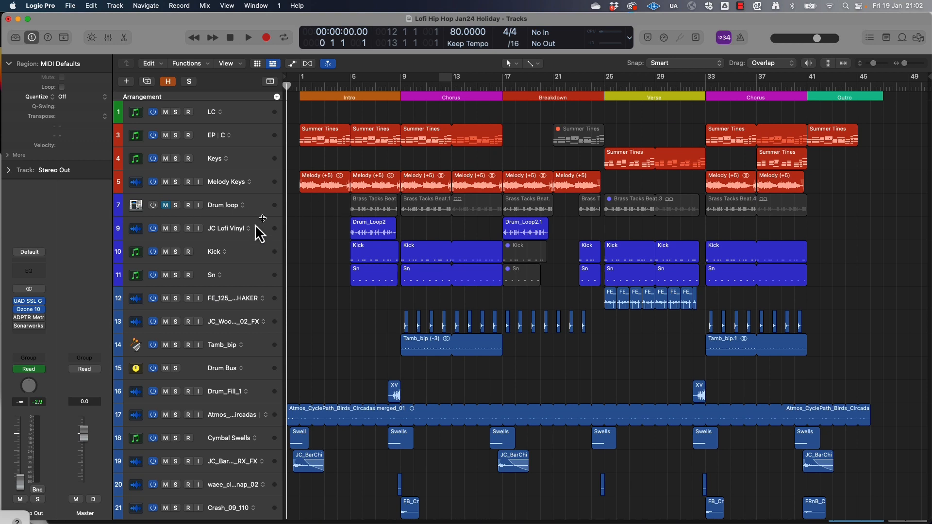
click(398, 86)
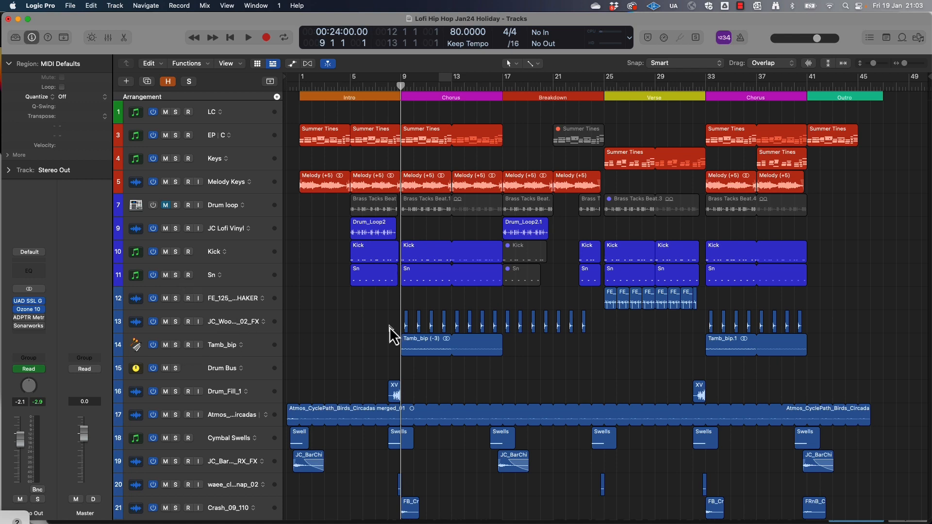
Solo the Drum Bus track and audition the drums at the start of the Verse
click(176, 368)
double_click(604, 86)
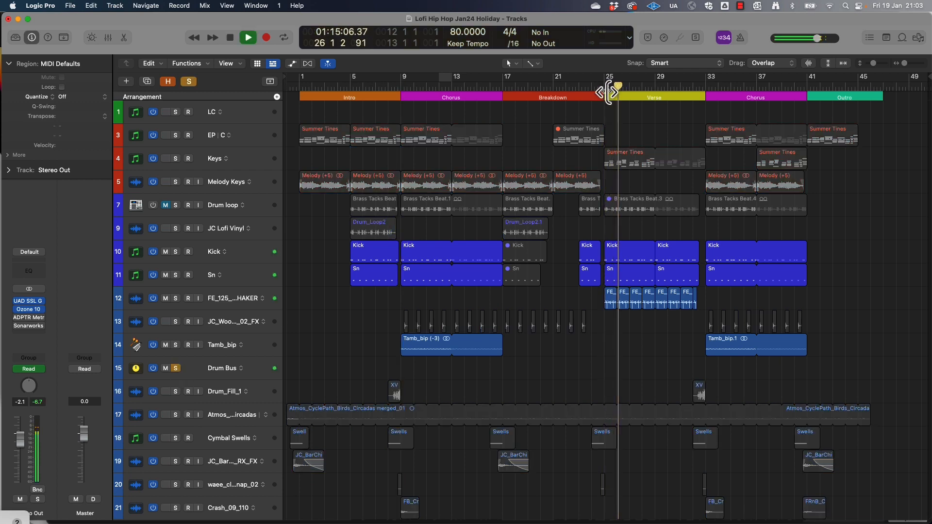
key(space)
Solo the JC Lofi Vinyl track in place of Drum Bus and audition its loop in the Intro from bar 5
click(674, 218)
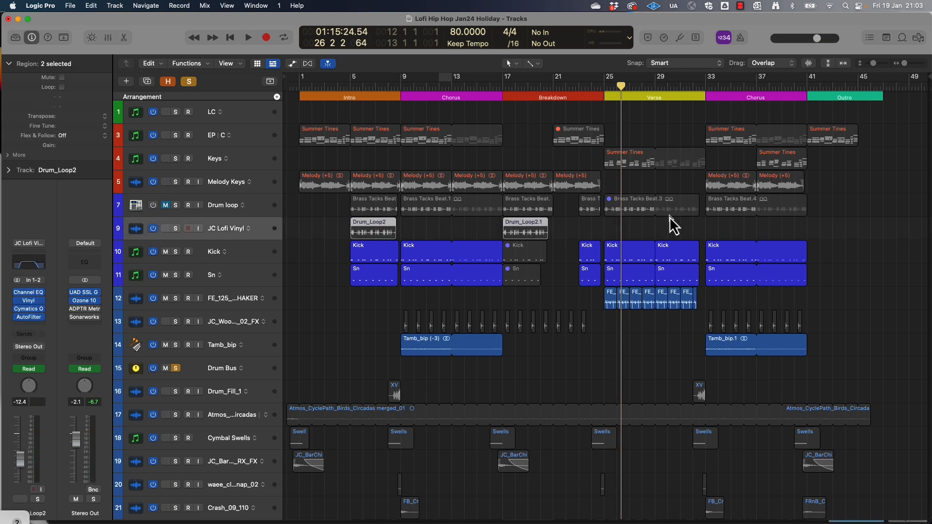
click(349, 88)
click(175, 228)
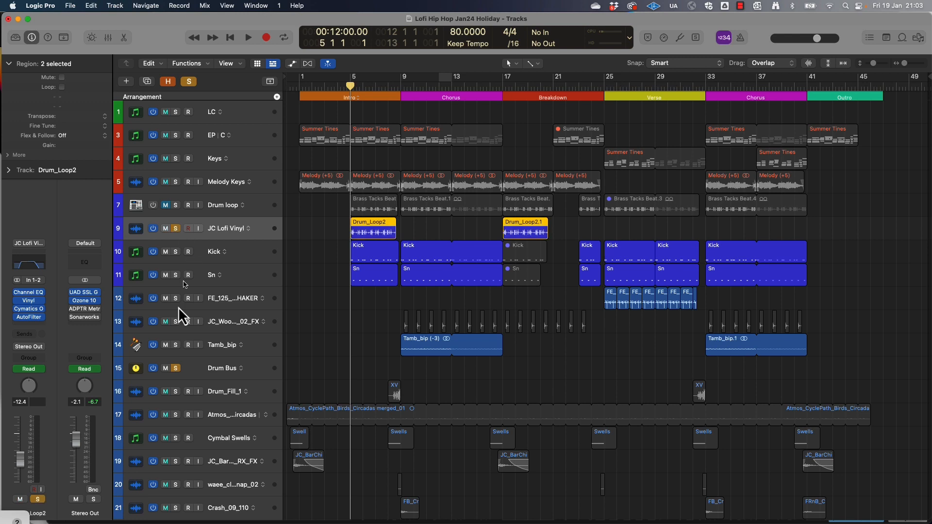
click(175, 368)
key(space)
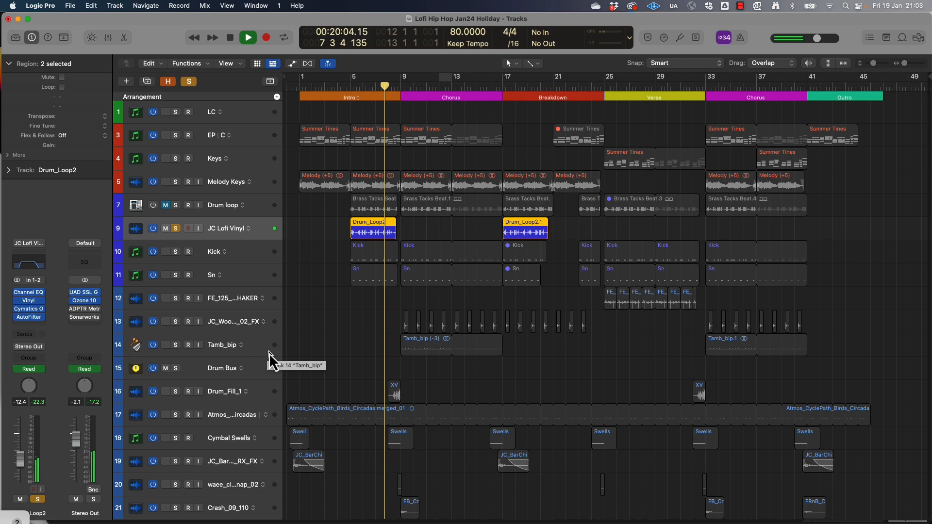
key(space)
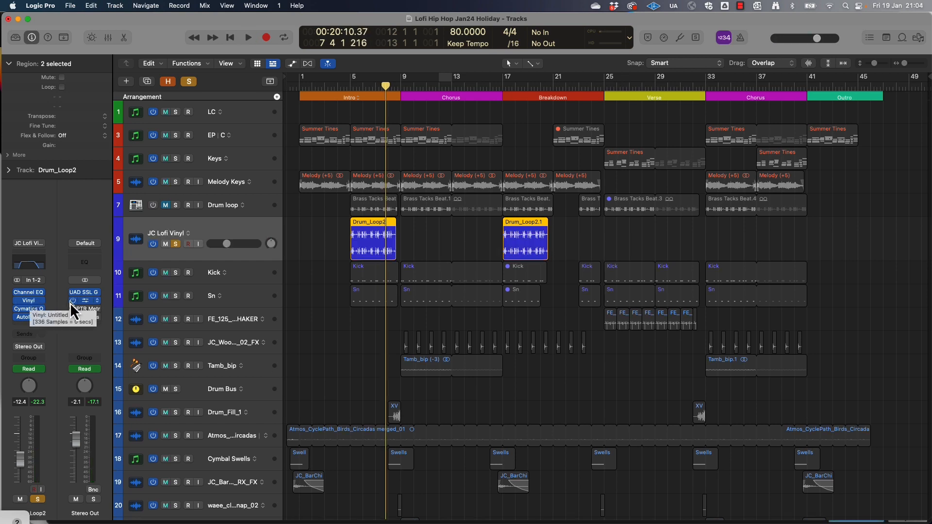
Examine the settings of the Vinyl, Cymatics Origin and AutoFilter plug-ins on the JC Lofi Vinyl track
click(30, 302)
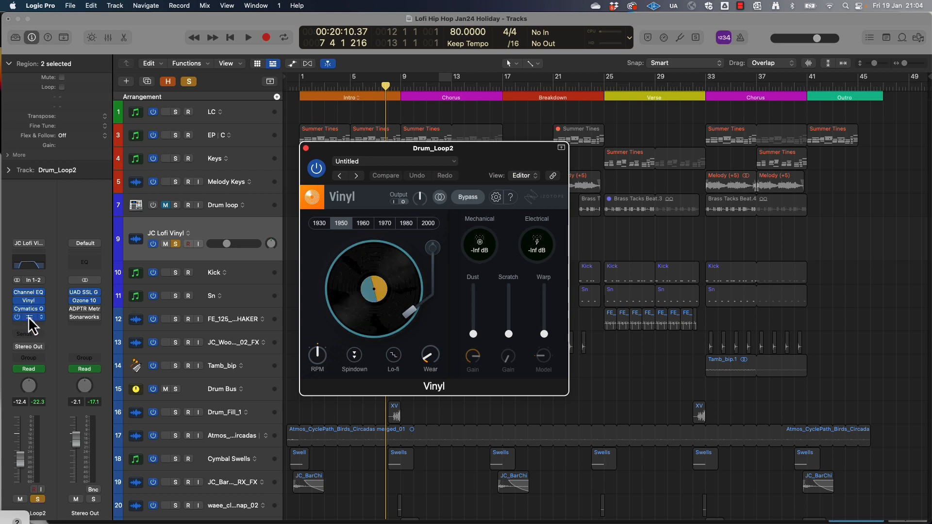
click(31, 310)
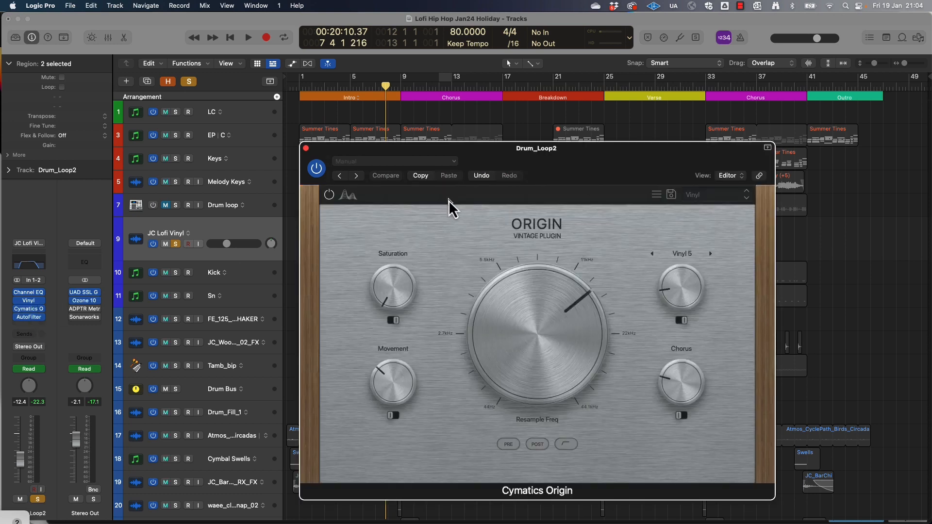
click(305, 149)
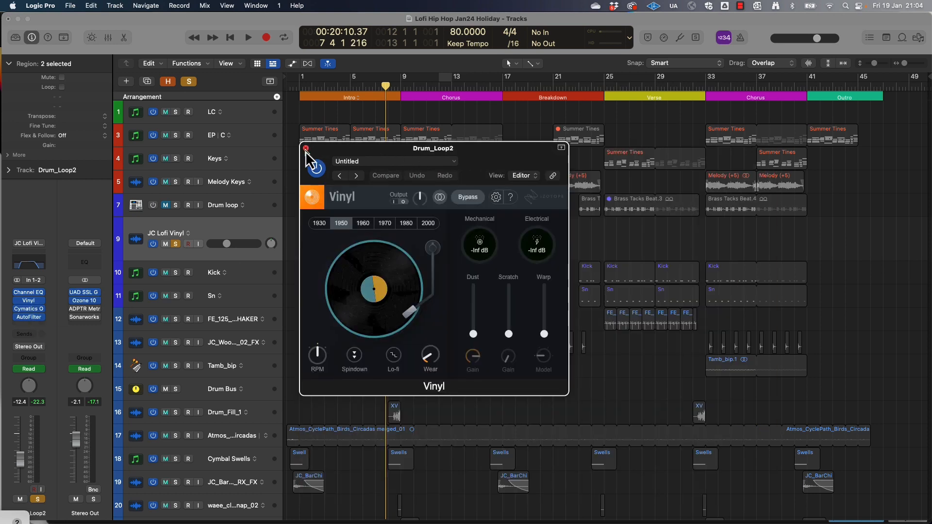
click(304, 149)
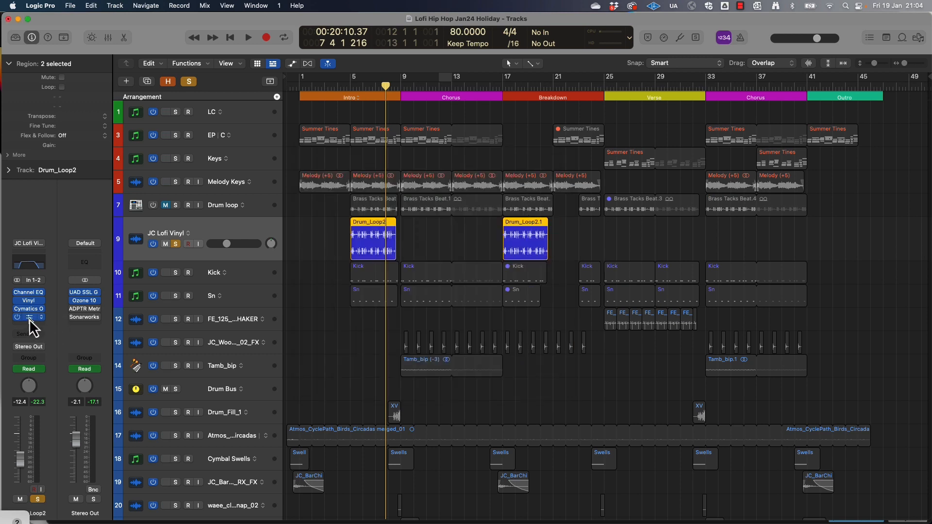
click(30, 318)
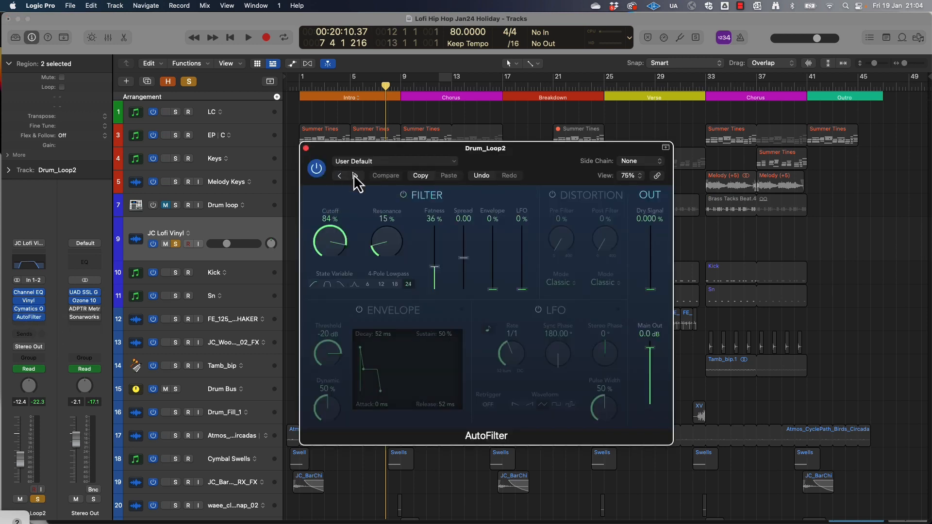
Audition the end of the Intro with JC Lofi Vinyl, Drum Bus and Drum_Fill_1 soloed together
key(space)
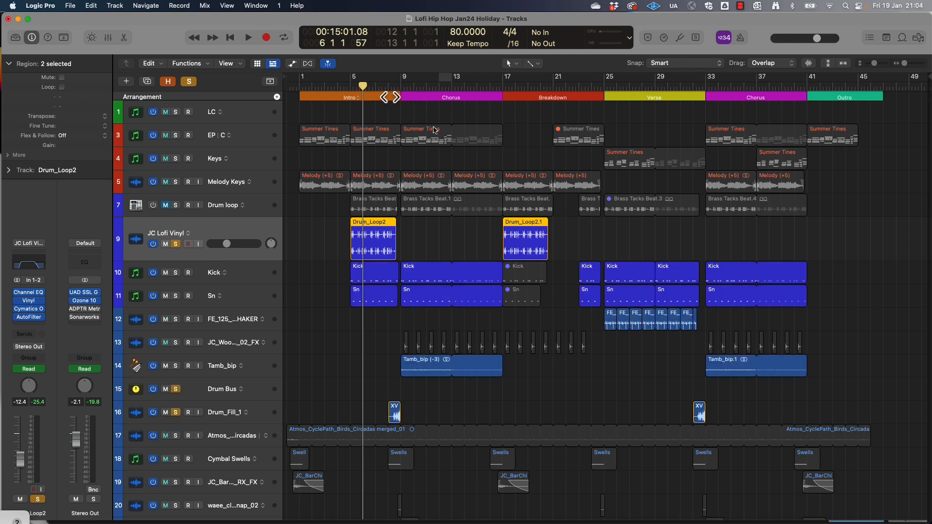
key(space)
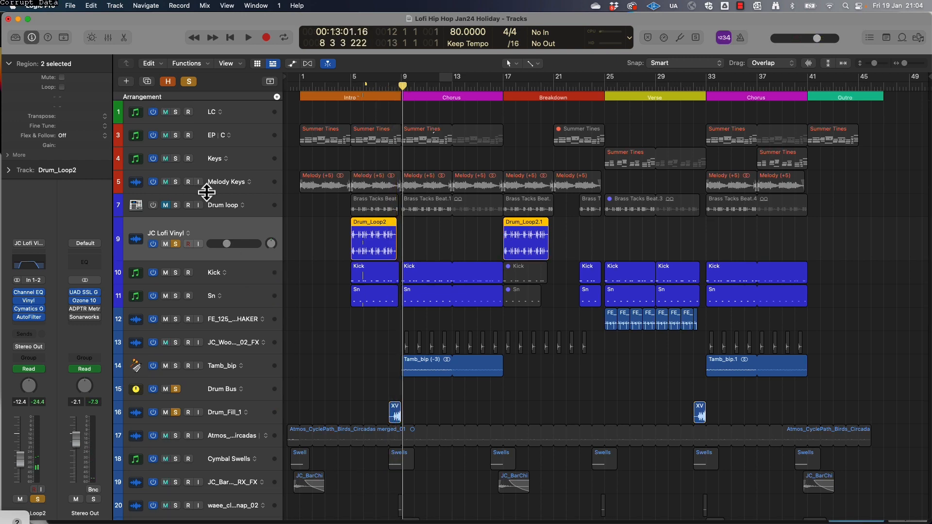
Enlarge and solo the Atmos_Birds_Circadas track, cycle bars 1 to 5, and start playback
click(311, 429)
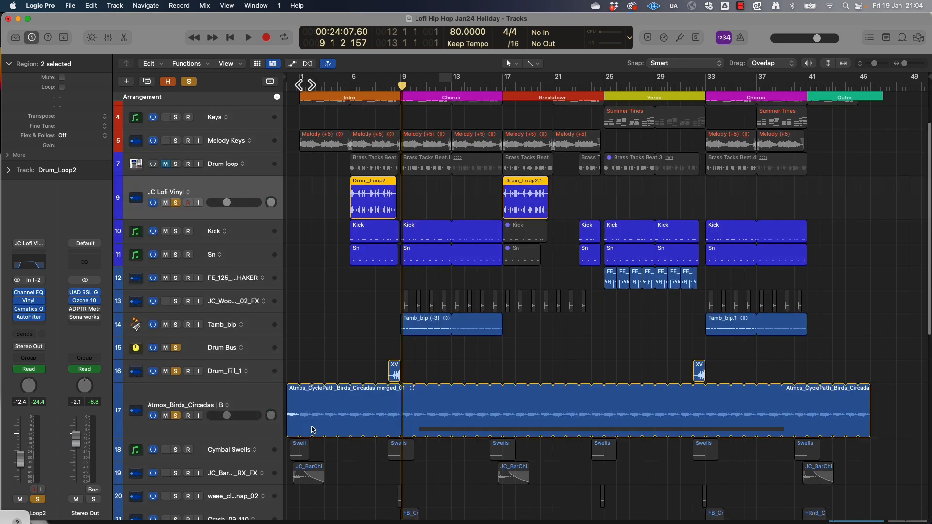
scroll(299, 87, down, 5)
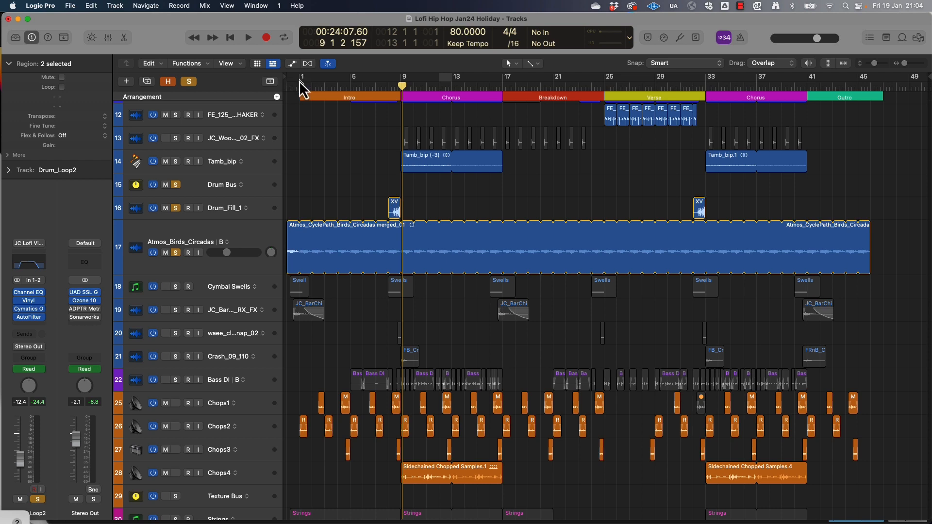
drag(299, 80, 356, 87)
key(space)
key(space)
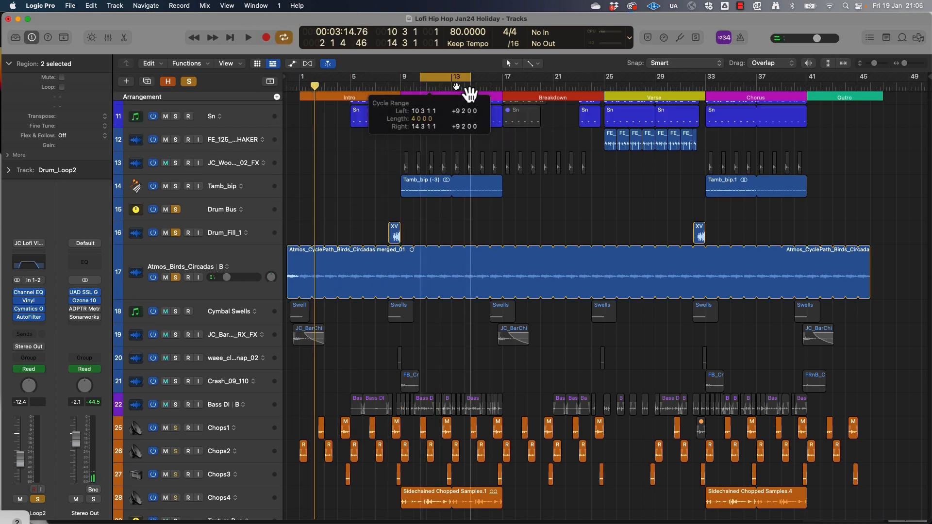
Move the cycle range to bars 9 to 13 and audition the Chorus with Tamb_bip soloed in place of Drum Bus
drag(468, 89, 437, 93)
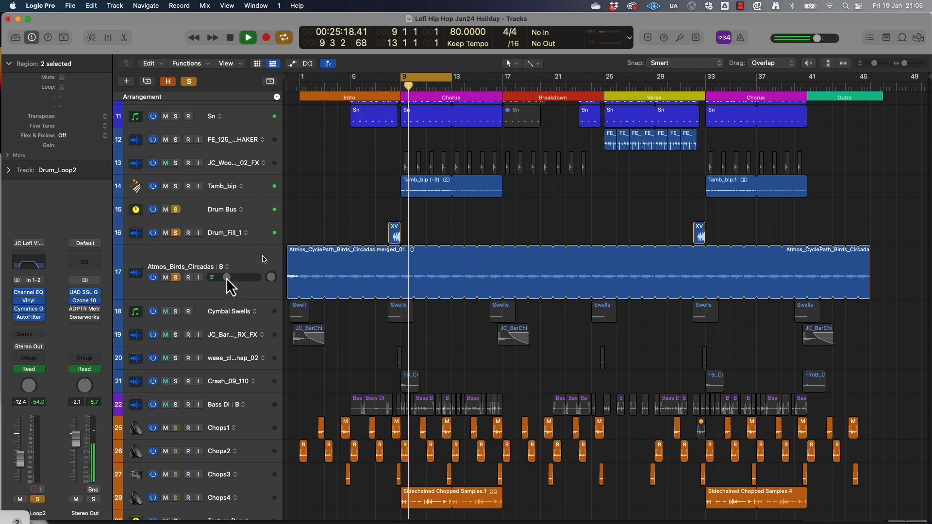
click(177, 210)
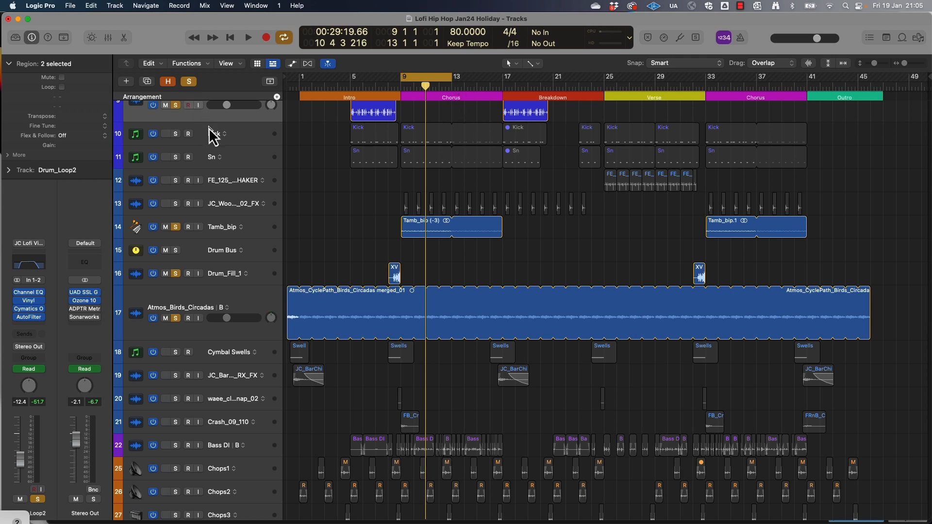
Clear the existing solos and cycle, solo and enlarge the Washy Wah_Guitar track, and audition it from the start of the first Chorus
scroll(374, 228, down, 6)
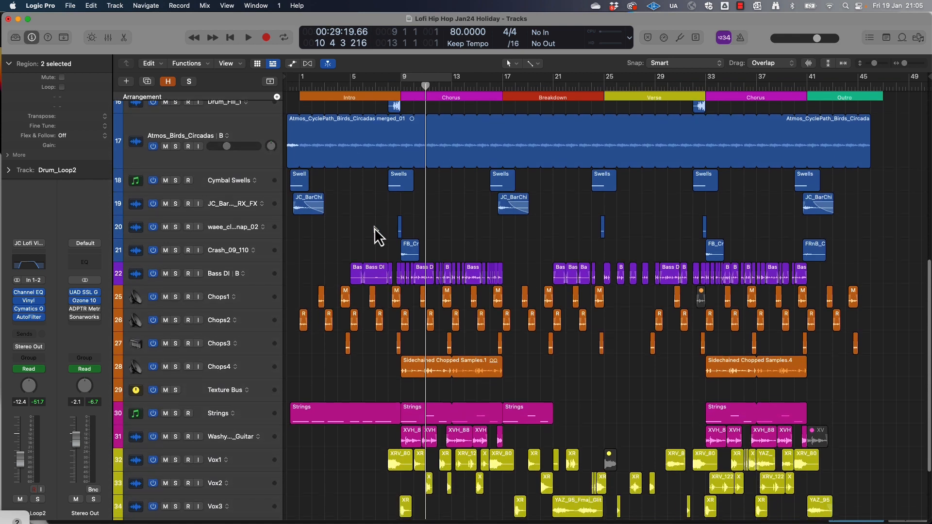
scroll(375, 228, down, 2)
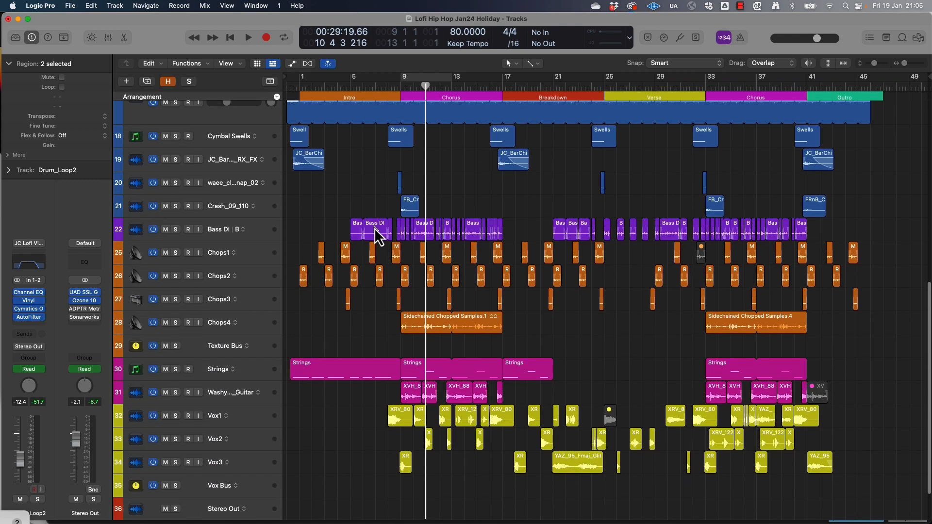
scroll(374, 228, down, 2)
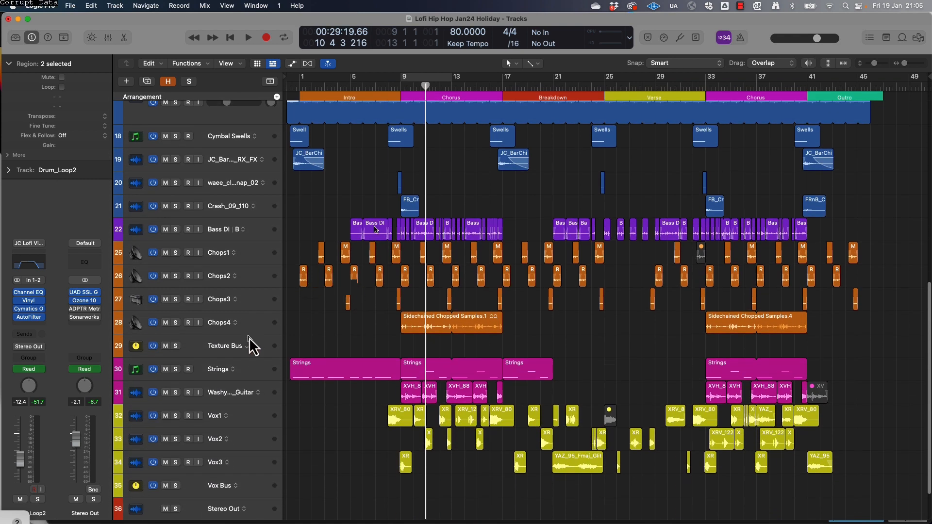
click(222, 360)
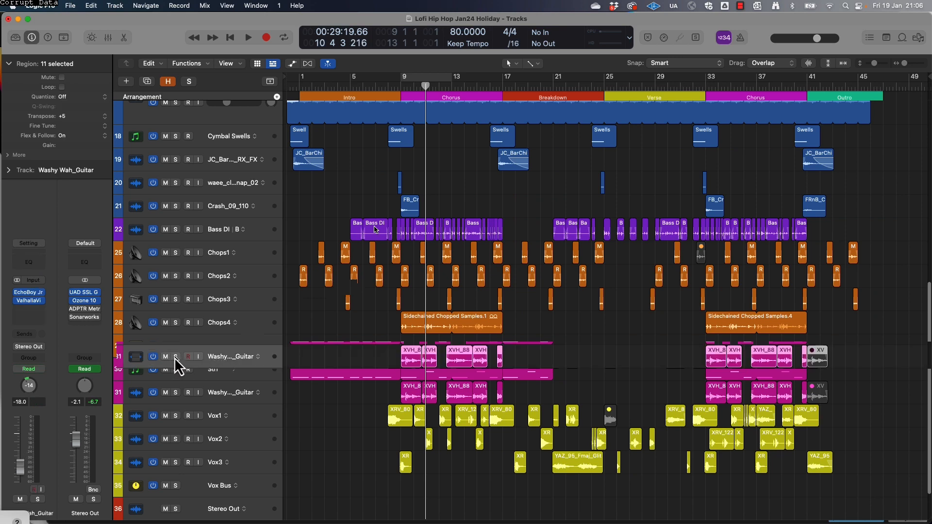
click(400, 90)
key(space)
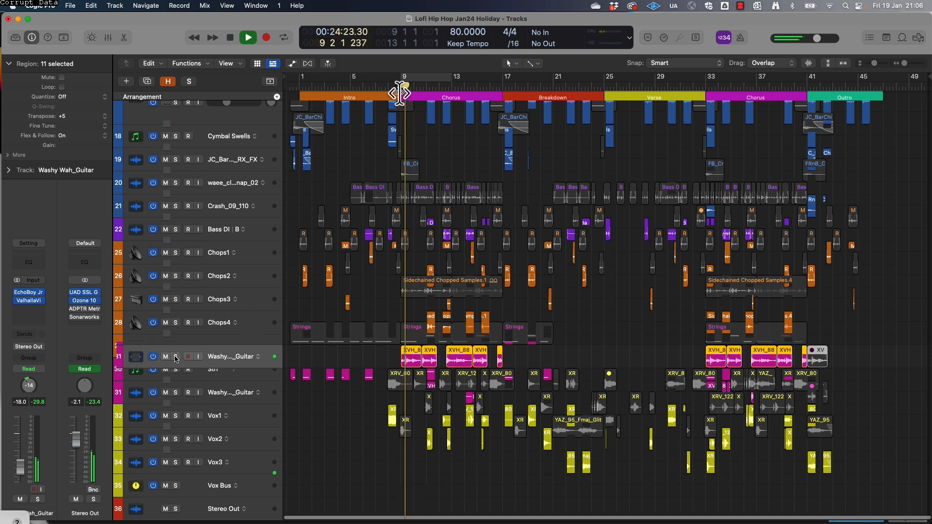
drag(242, 390, 238, 400)
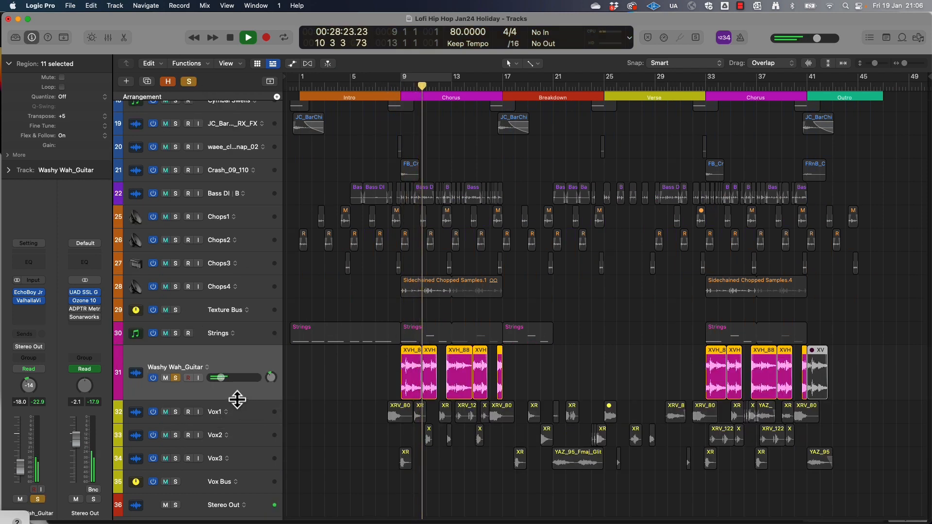
key(space)
Solo Melody Keys alongside Washy Wah_Guitar and audition both from the start of the first Chorus
scroll(318, 244, up, 5)
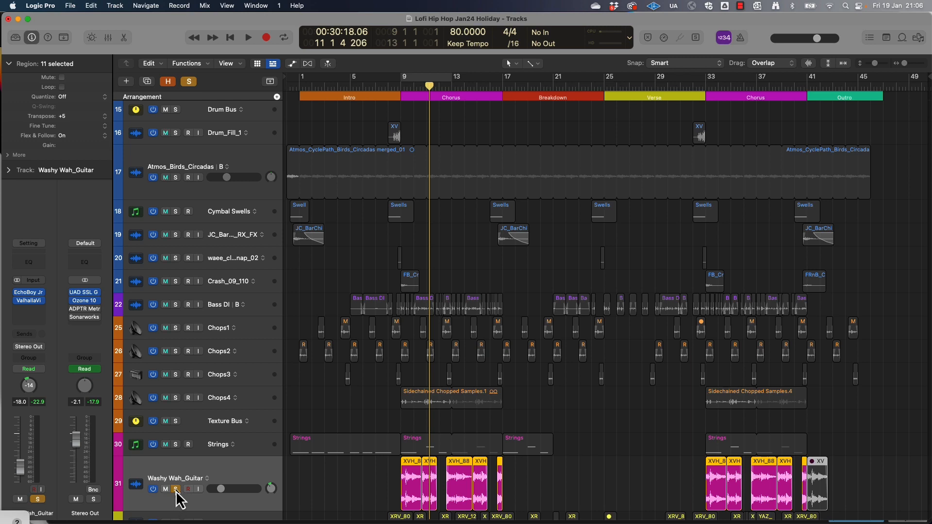
scroll(262, 394, up, 6)
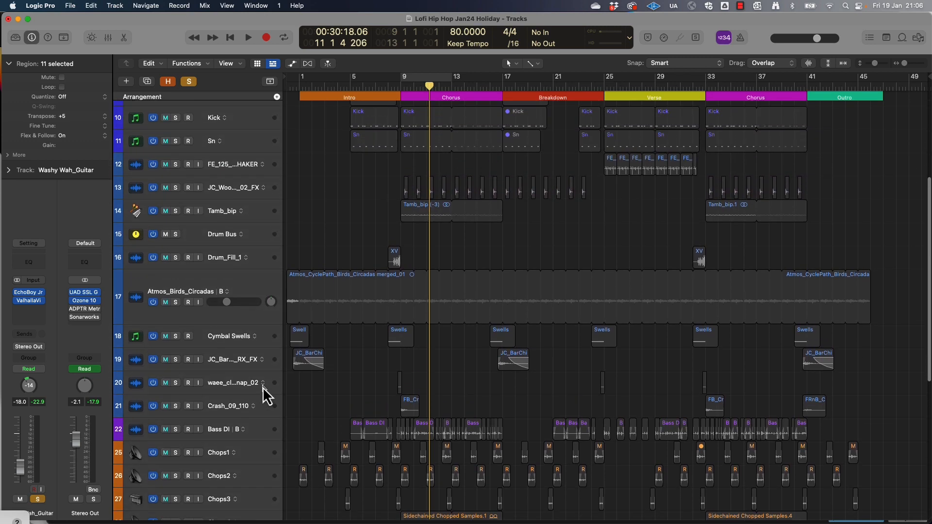
scroll(267, 381, up, 4)
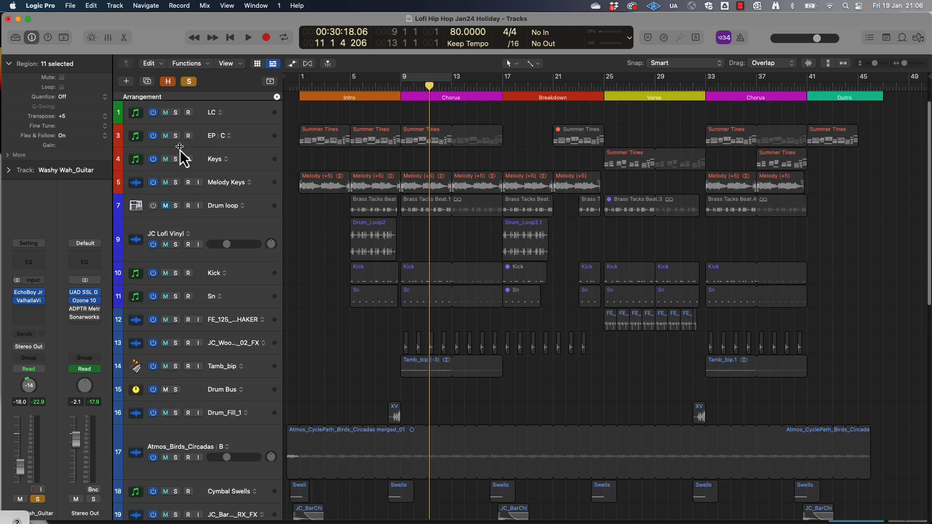
click(175, 183)
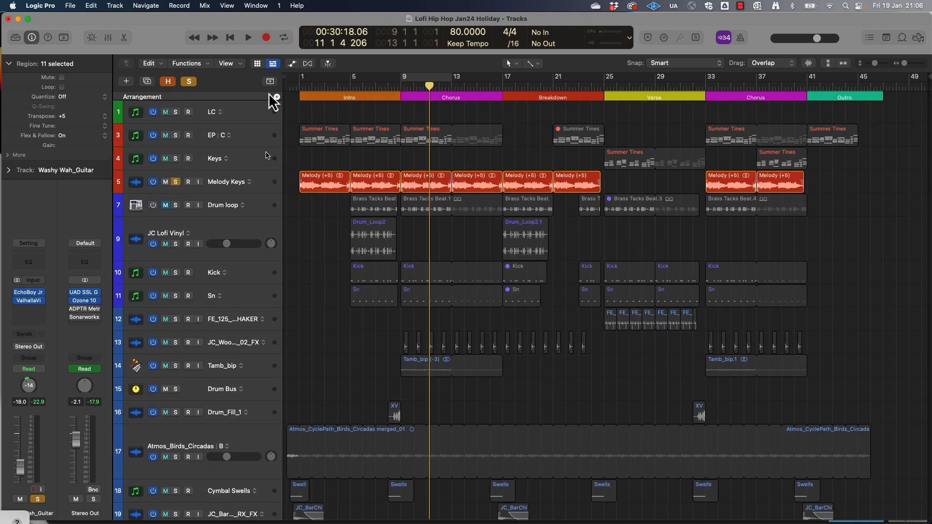
scroll(302, 126, down, 1)
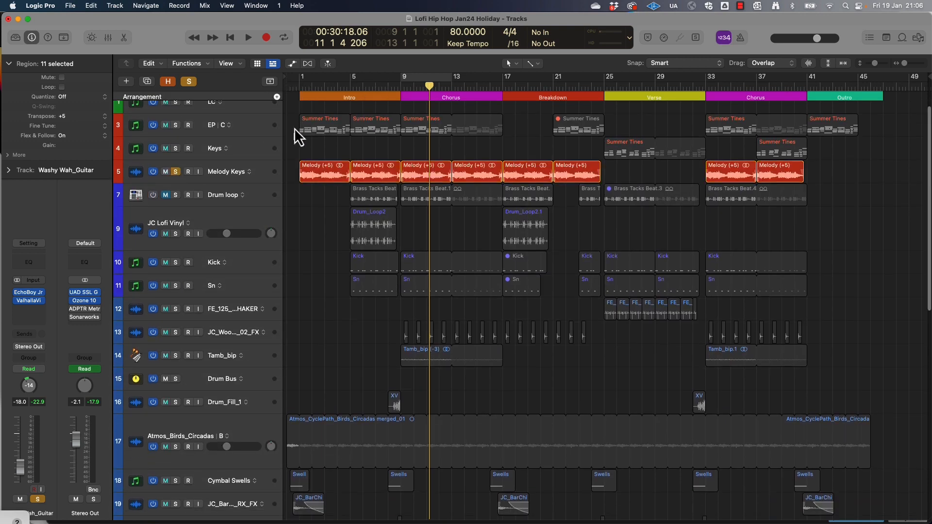
scroll(194, 189, down, 15)
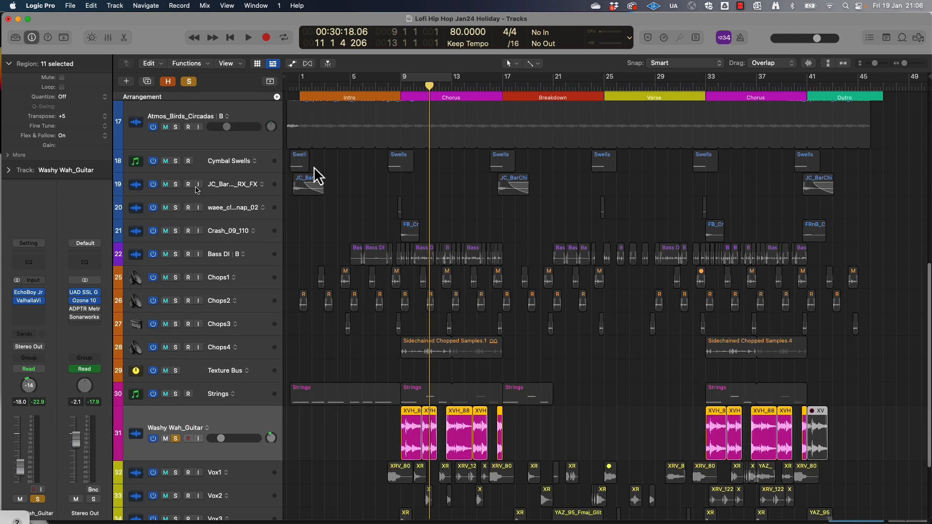
scroll(313, 167, up, 15)
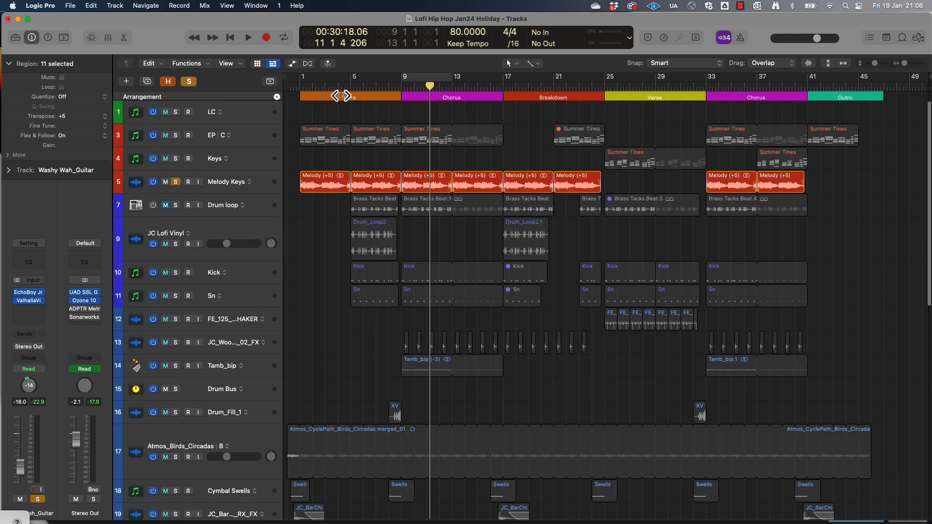
click(399, 88)
key(space)
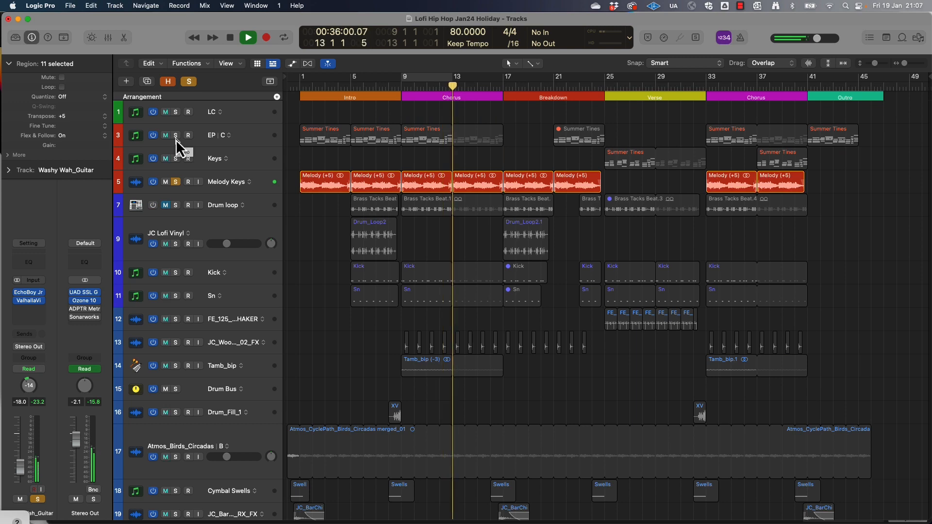
key(space)
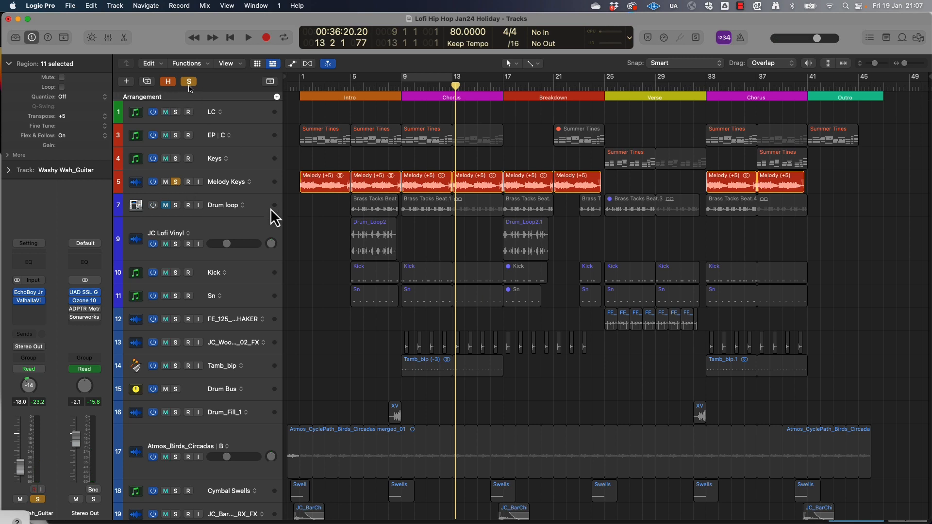
Clear all track solos and look over the full arrangement
scroll(365, 233, down, 10)
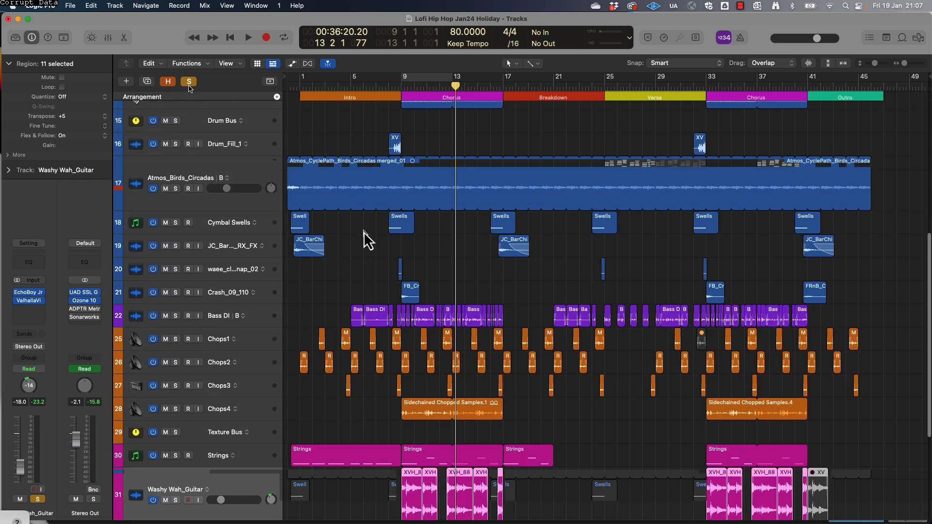
scroll(367, 238, up, 2)
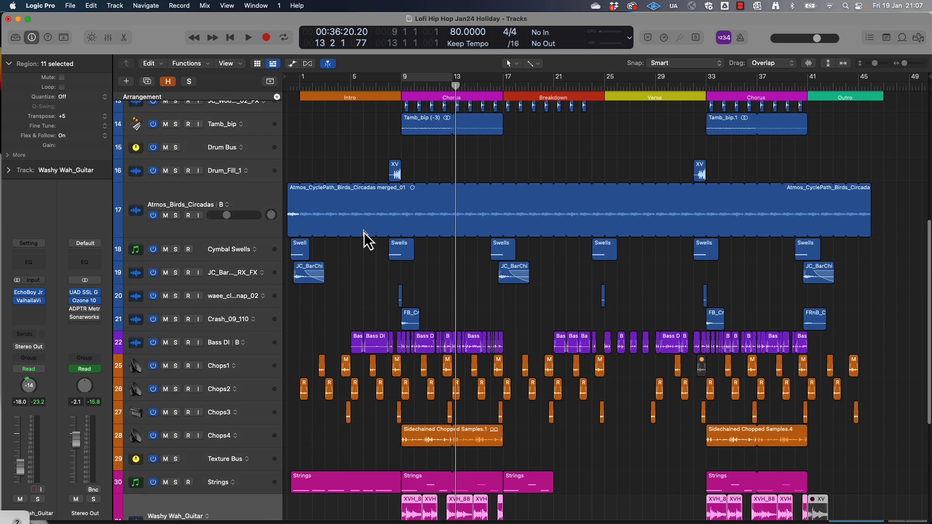
scroll(365, 239, up, 4)
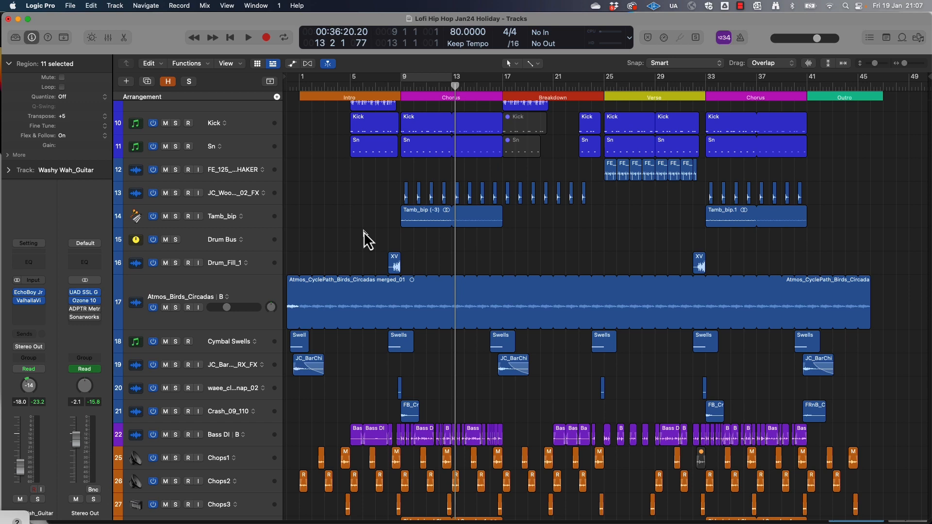
Select the EP, Keys and Melody Keys tracks and solo them together
scroll(369, 240, up, 1)
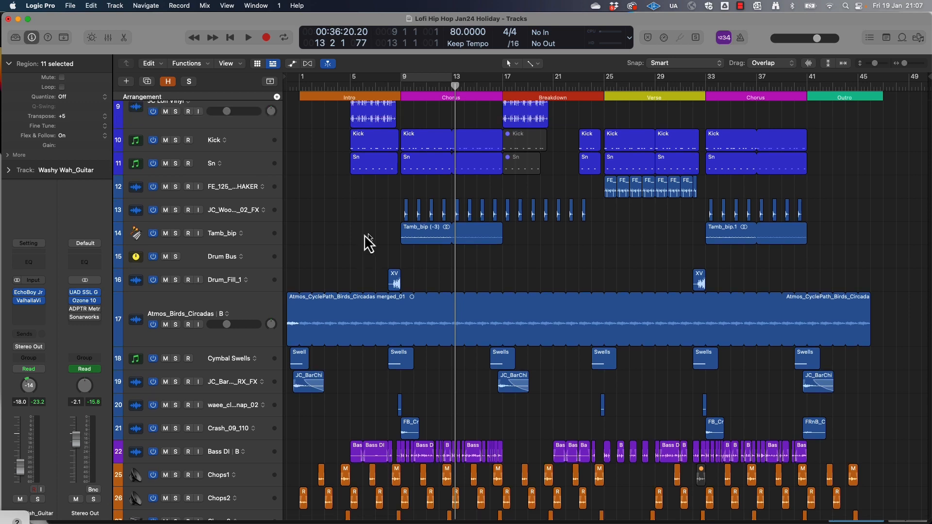
scroll(231, 174, up, 5)
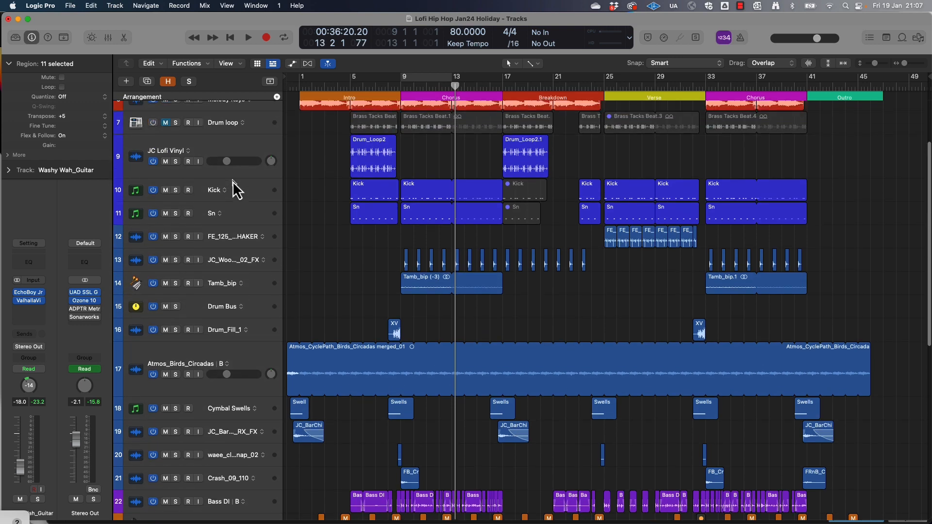
click(222, 183)
shift+click(234, 139)
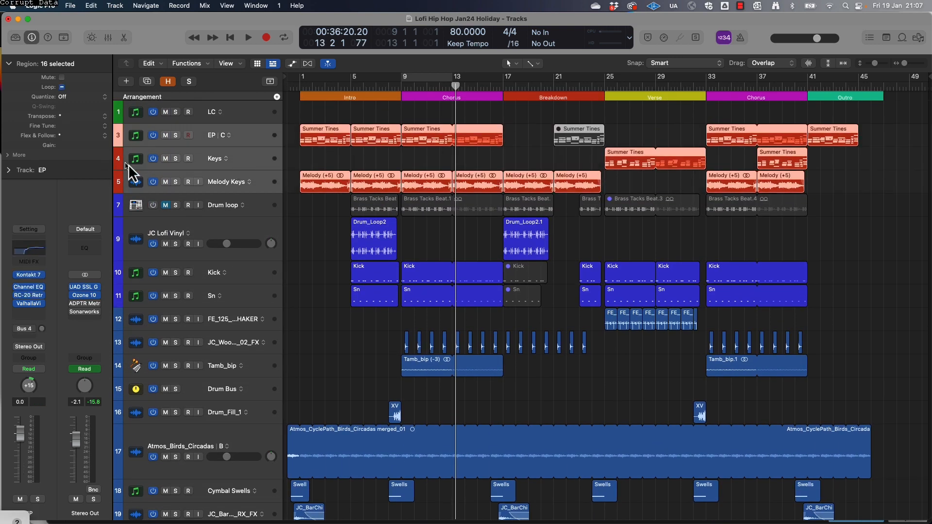
click(175, 158)
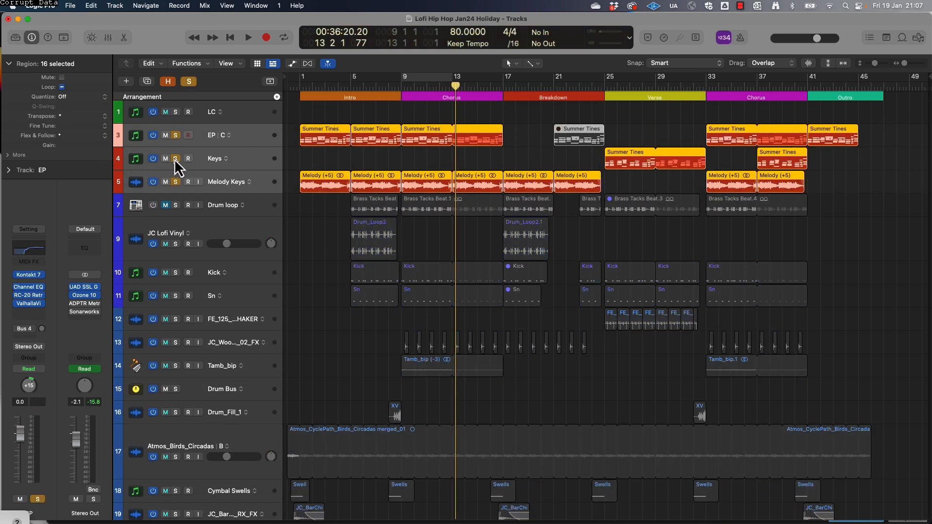
Inspect the RC-20 Retro Color settings on Melody Keys and audition the soloed keys tracks from the start of the first Chorus
click(245, 134)
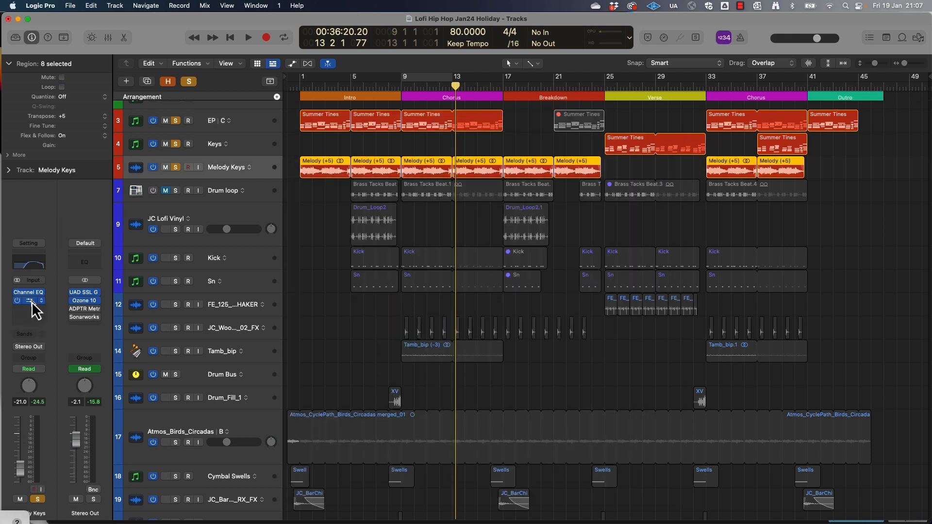
click(31, 302)
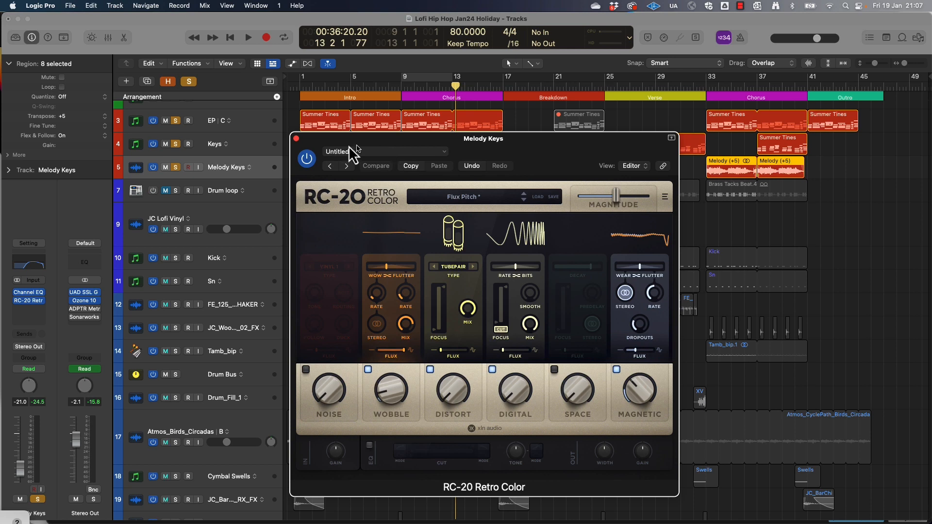
click(297, 139)
key(space)
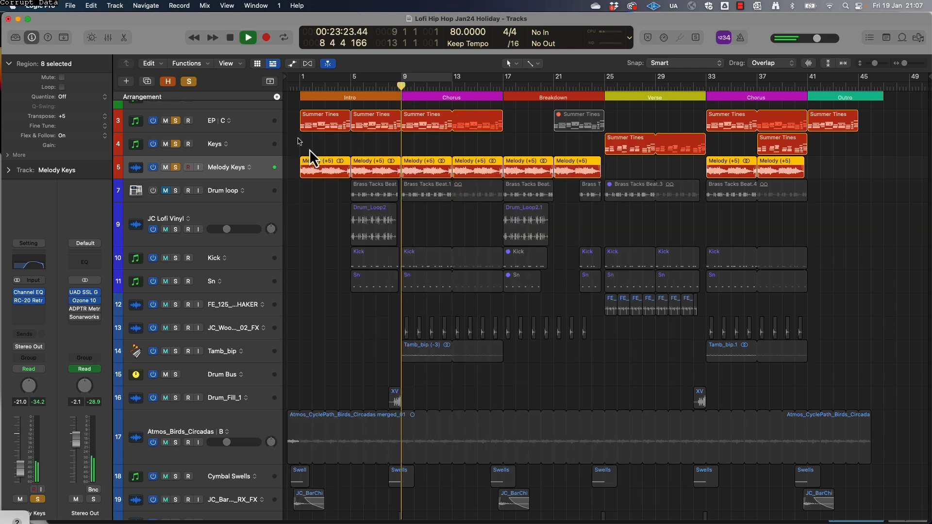
key(space)
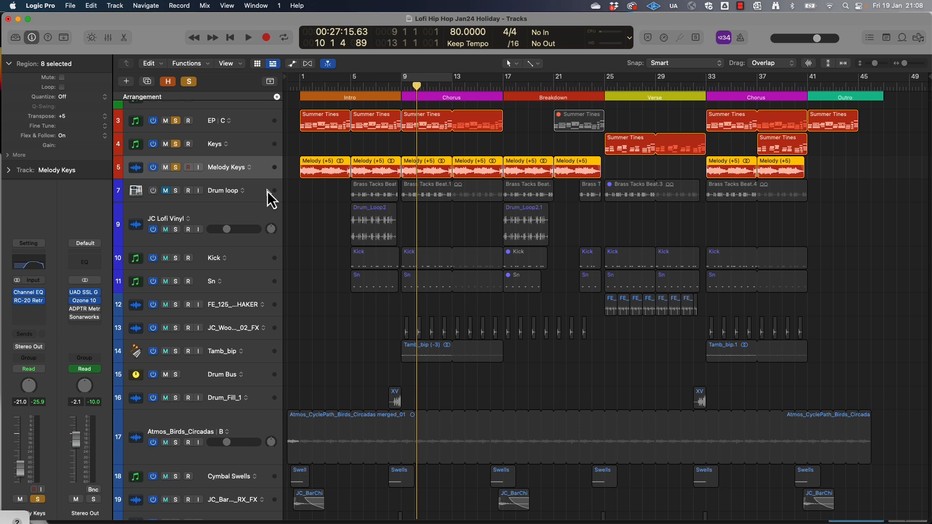
Clear all track solos and review the arrangement from the keys tracks down to the Vox tracks
click(189, 84)
scroll(501, 196, up, 1)
scroll(501, 196, down, 1)
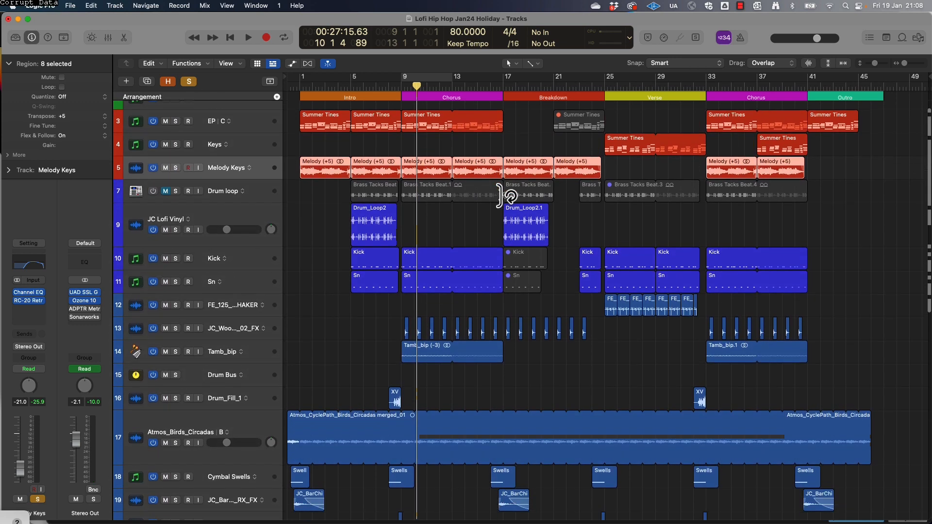
scroll(505, 195, down, 5)
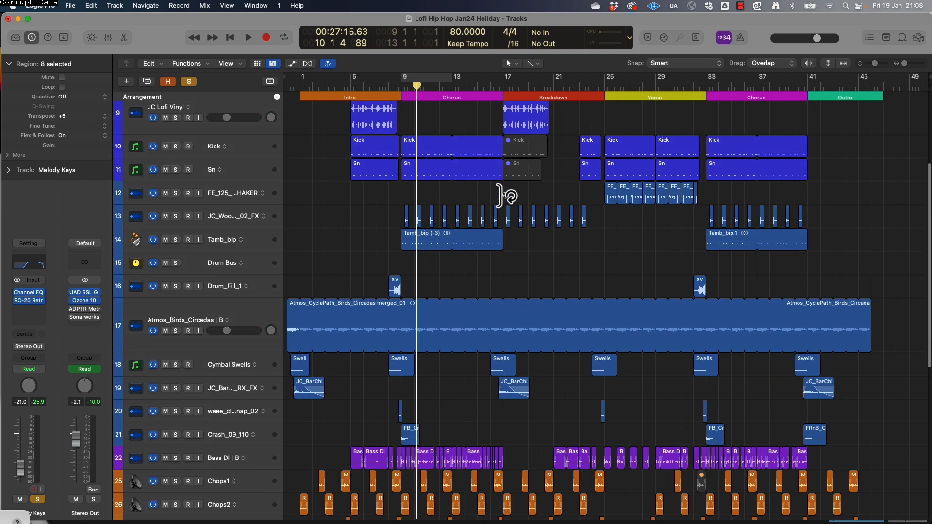
scroll(505, 196, down, 10)
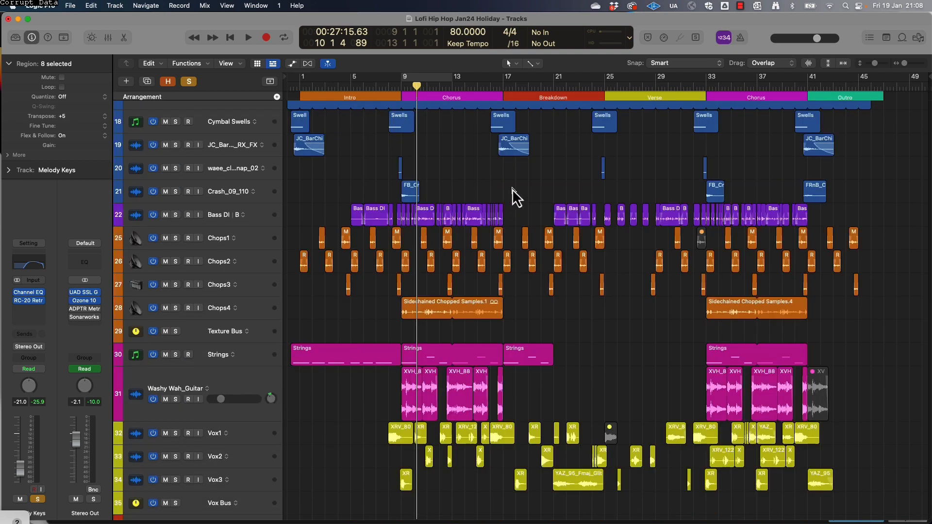
key(s)
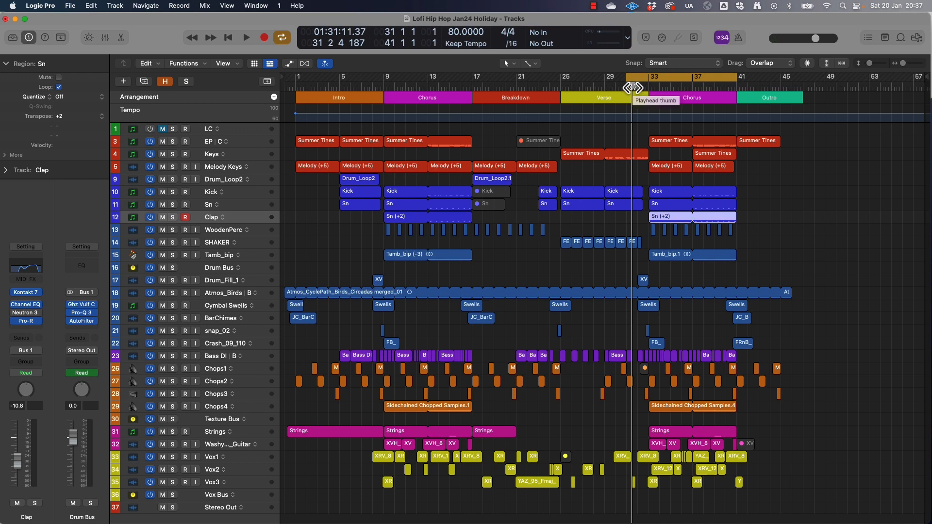
Play from the Verse into the second Chorus and solo the Clap track to hear its part
key(space)
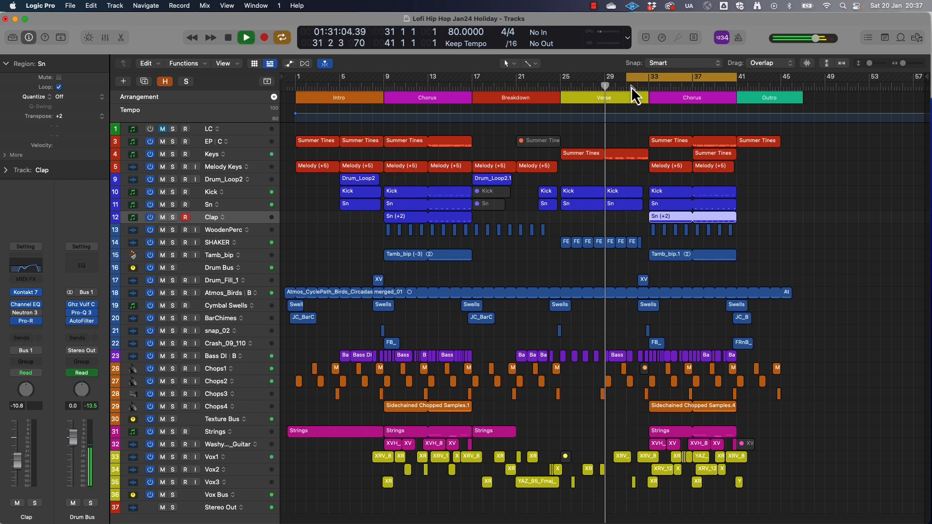
scroll(631, 86, up, 3)
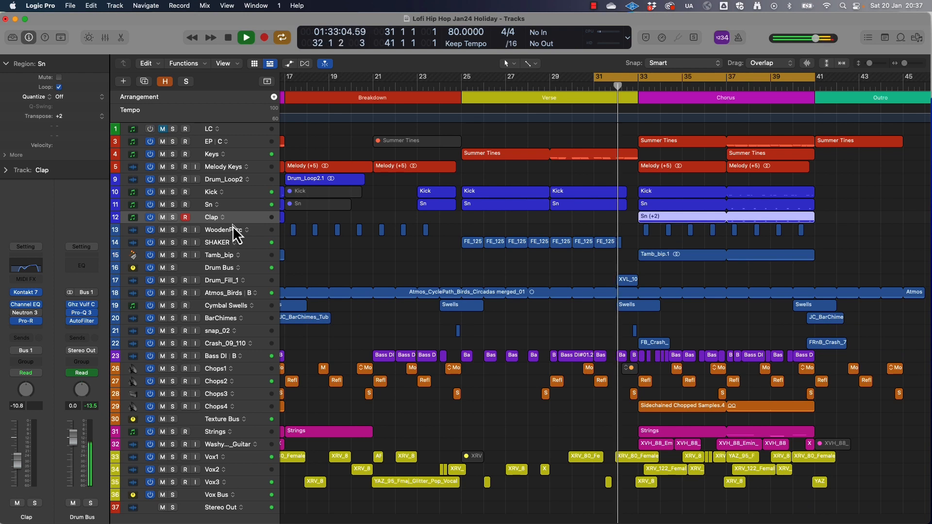
click(173, 219)
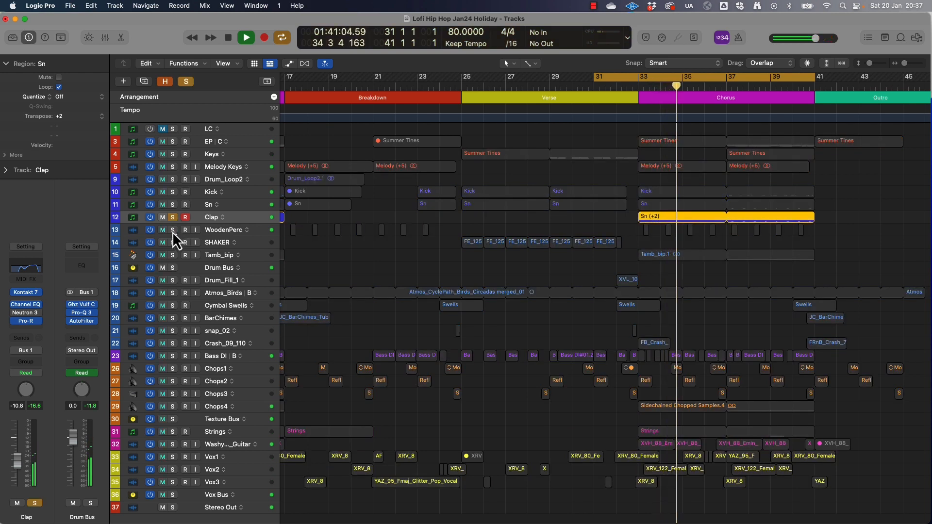
key(space)
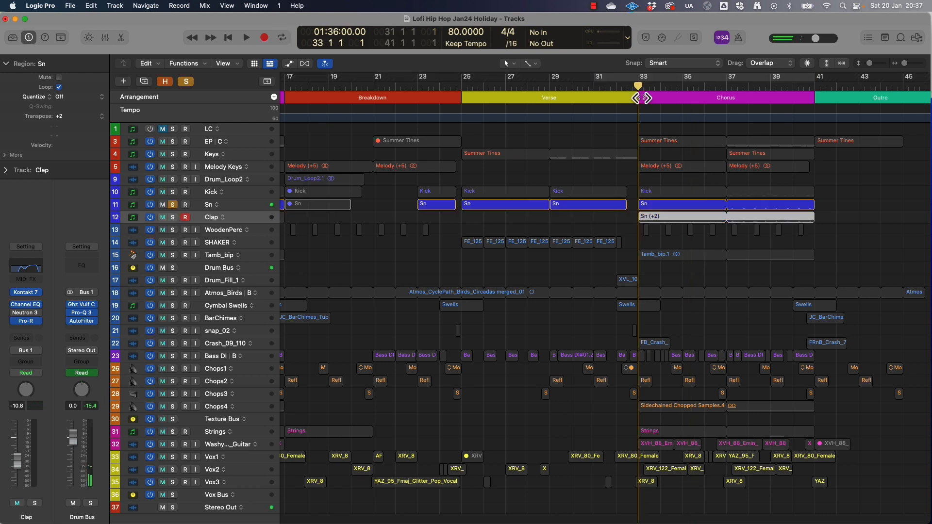
Audition the soloed Sn track from bar 33 and add Clap to the solo to hear them layered
key(space)
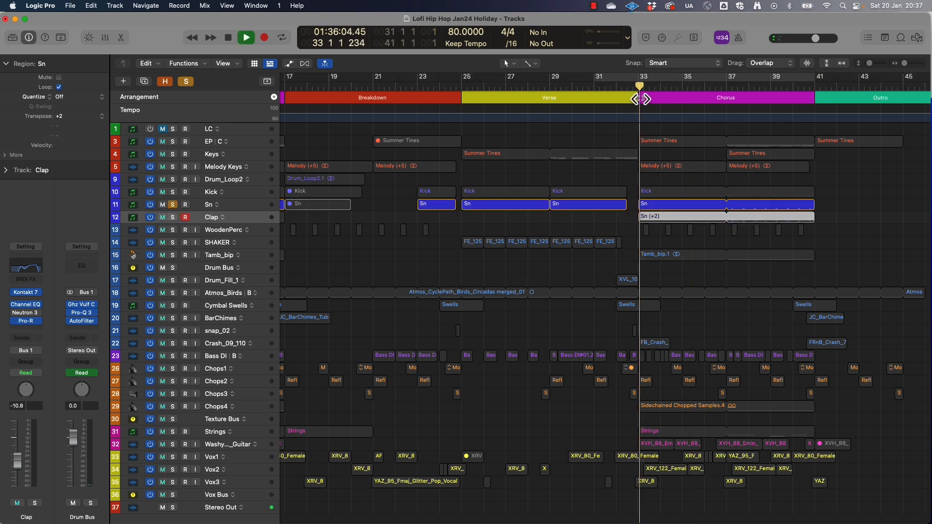
click(173, 217)
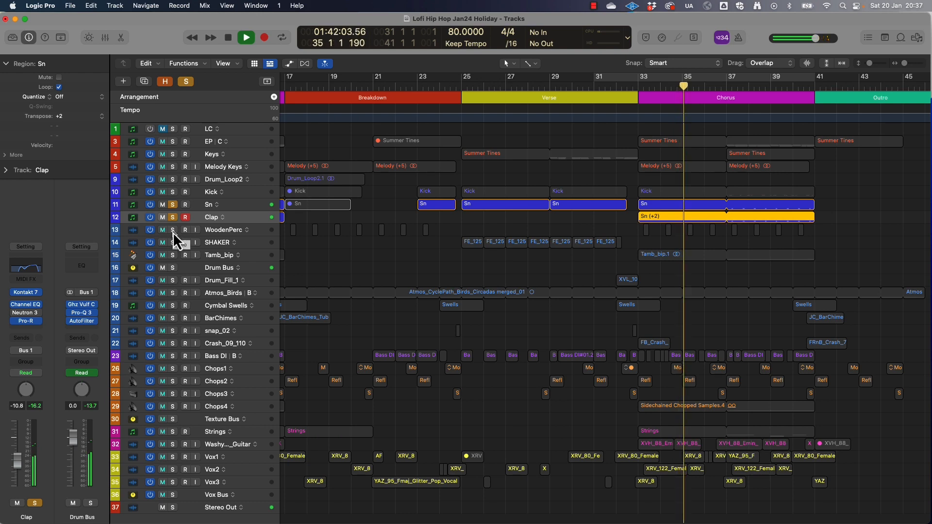
click(173, 232)
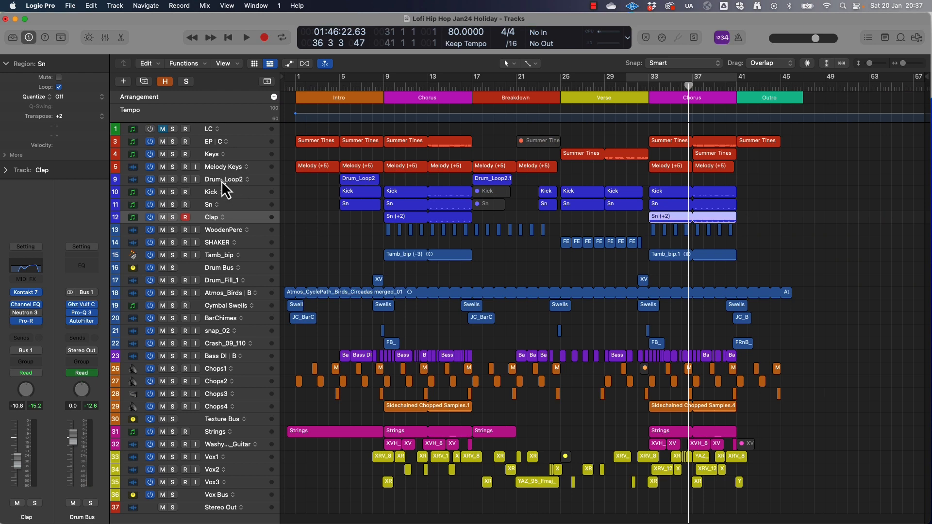
Select Drum Bus and open the UAD SSL G Bus Compressor on Stereo Out, moving its window clear of the second Chorus
click(220, 269)
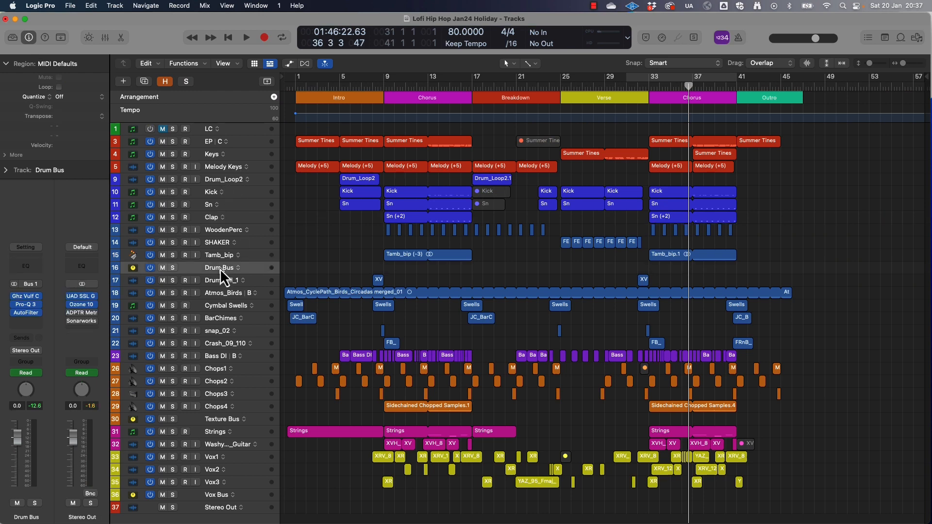
click(82, 296)
drag(397, 161, 381, 52)
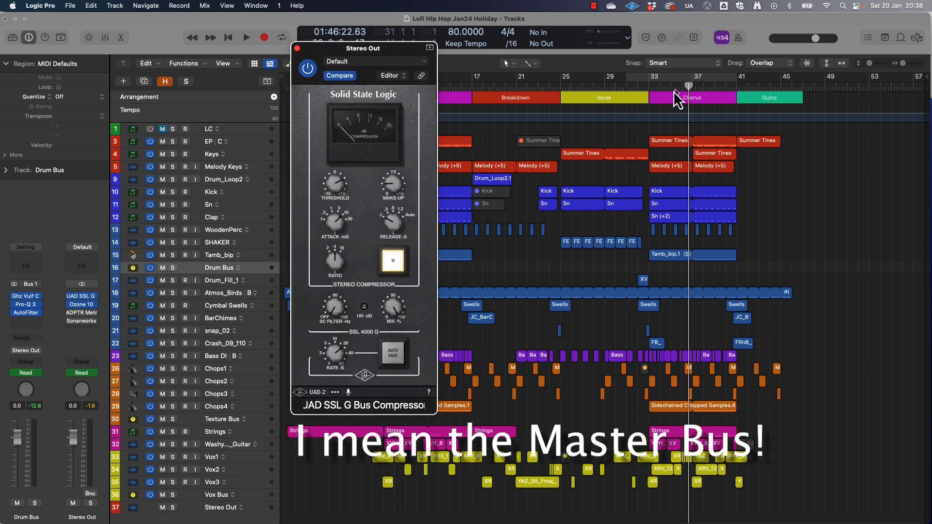
Cycle the second Chorus from bar 33 to 41 and audition the full mix while examining the bus compressor's settings
drag(649, 86, 742, 91)
key(space)
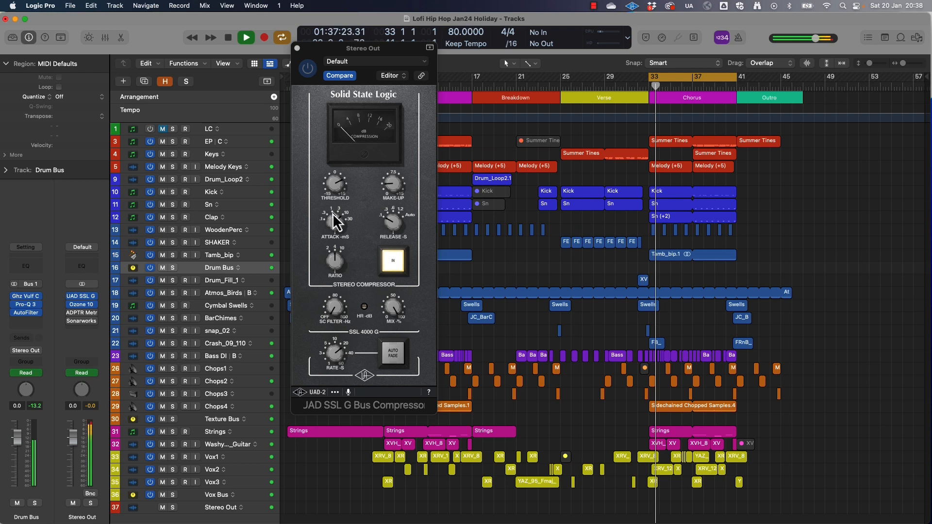
key(space)
click(351, 226)
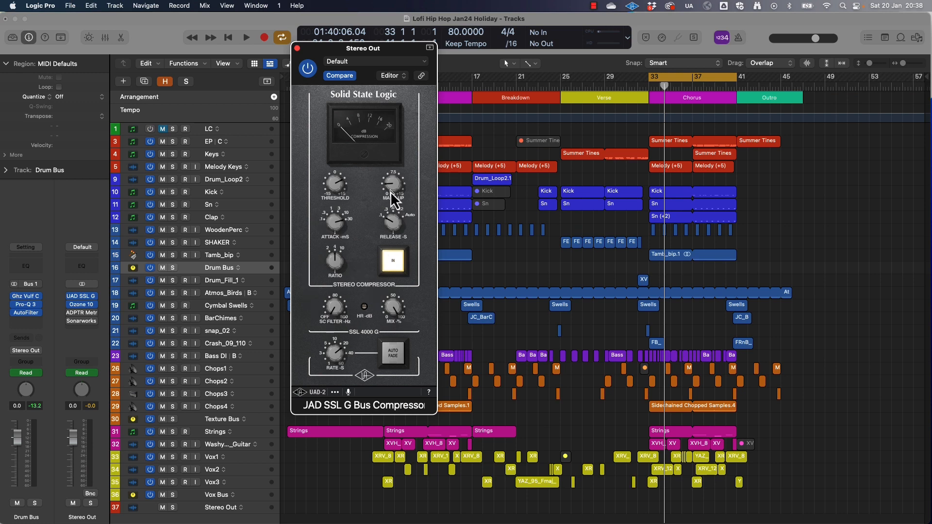
key(space)
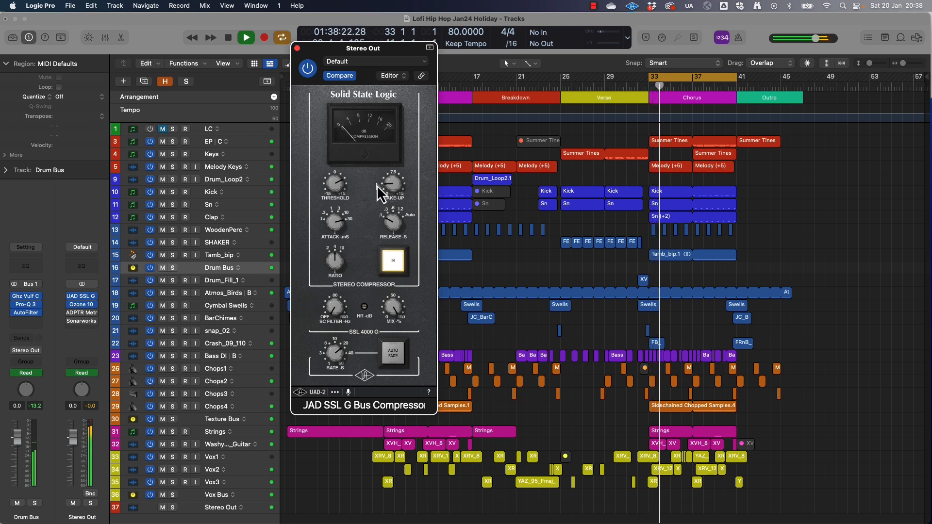
key(space)
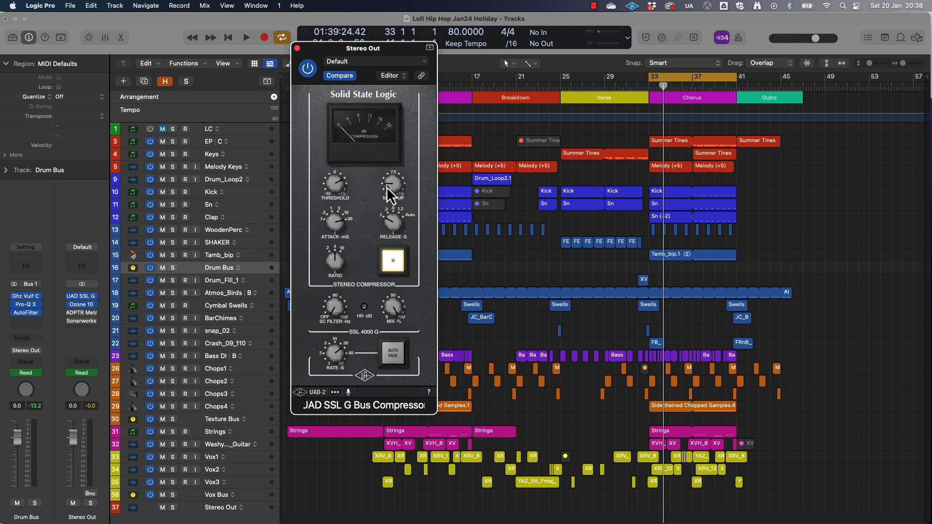
Examine the Ozone 10 Maximizer settings on Stereo Out and close both plug-in windows
click(81, 304)
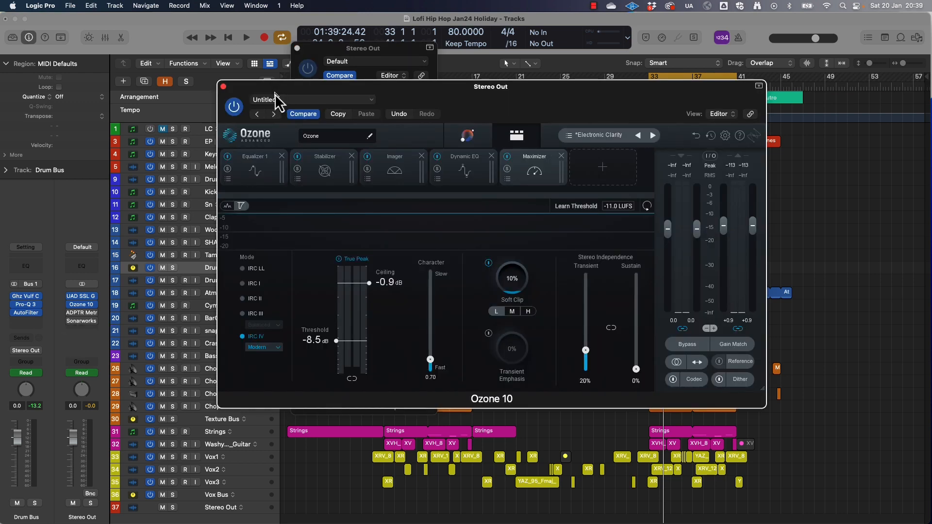
click(223, 87)
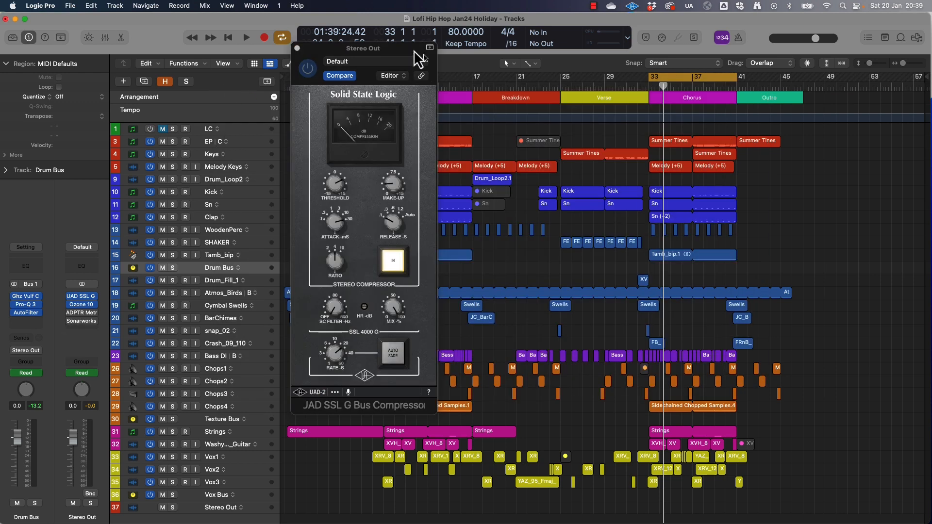
click(297, 48)
Set the cycle range from bar 0 to bar 47 and play the whole arrangement through
drag(291, 80, 804, 121)
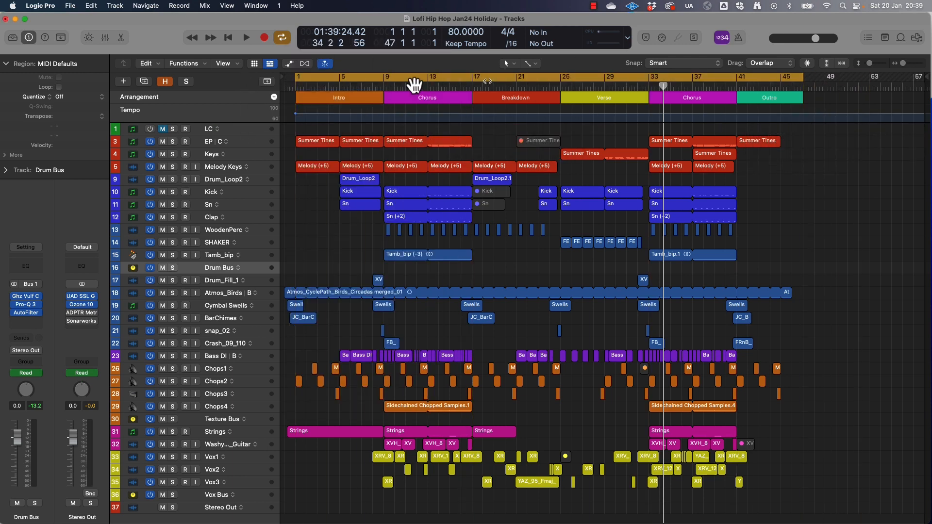
drag(298, 78, 285, 83)
key(space)
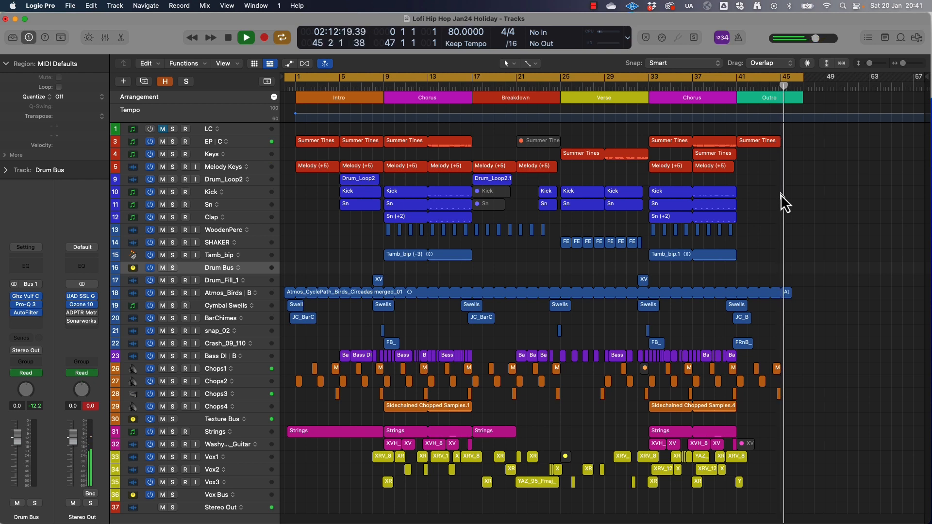
key(space)
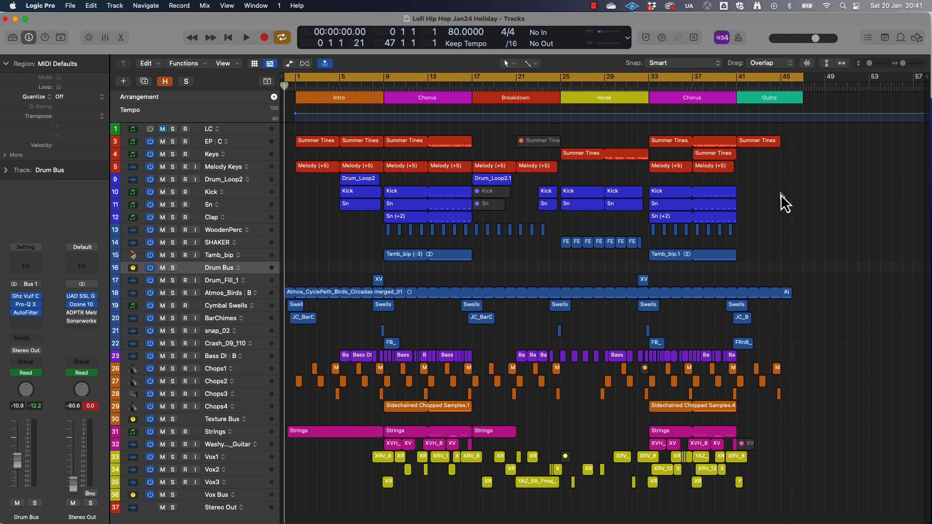